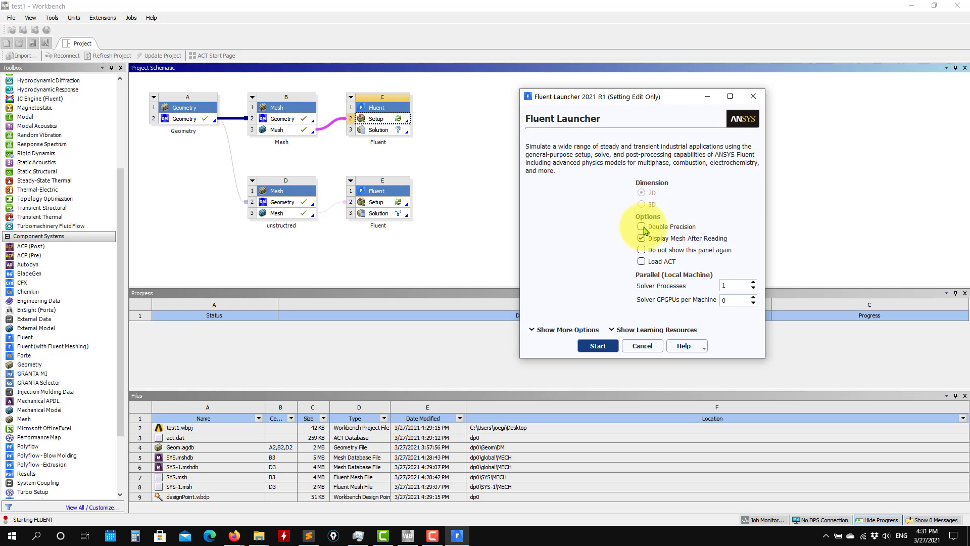
Start Fluent from the launcher with double precision enabled and 4 solver processes.
click(641, 227)
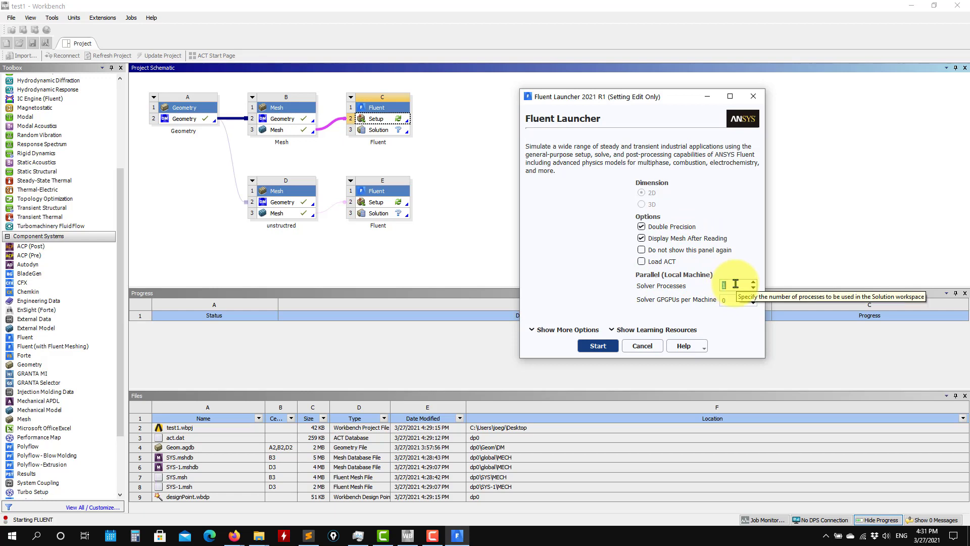
click(598, 348)
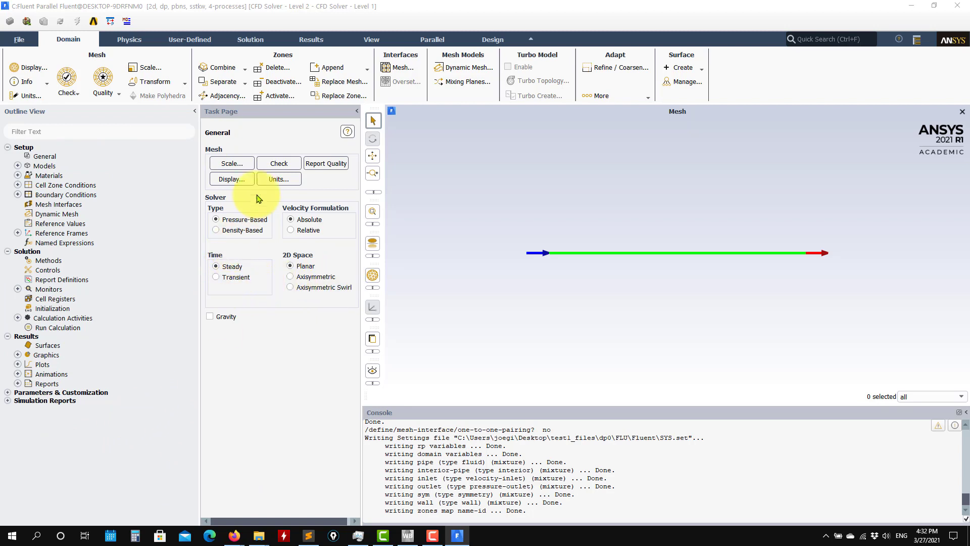
Look through the ribbon's View, Parallel, Design, Results, Solution, User-Defined, Physics and Domain commands and the file commands.
click(374, 40)
click(429, 39)
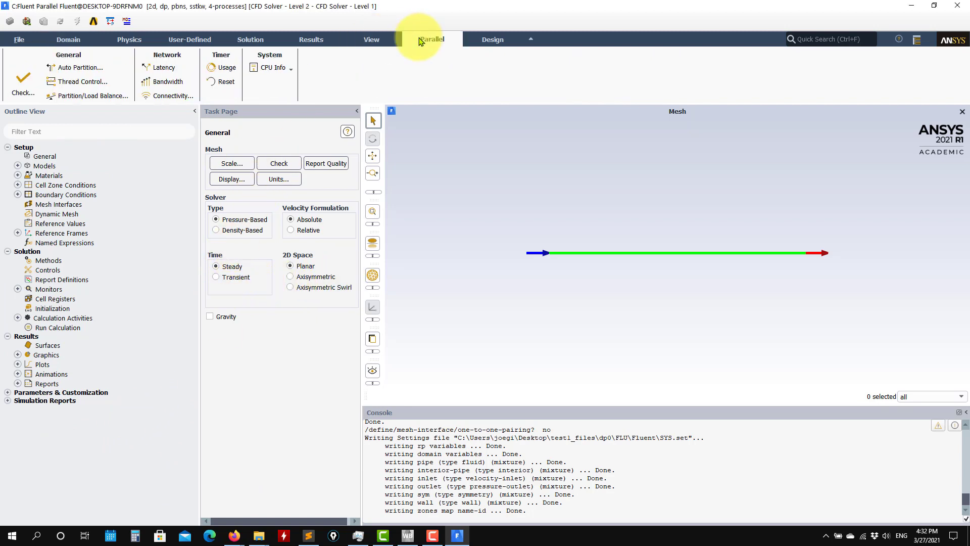
click(490, 40)
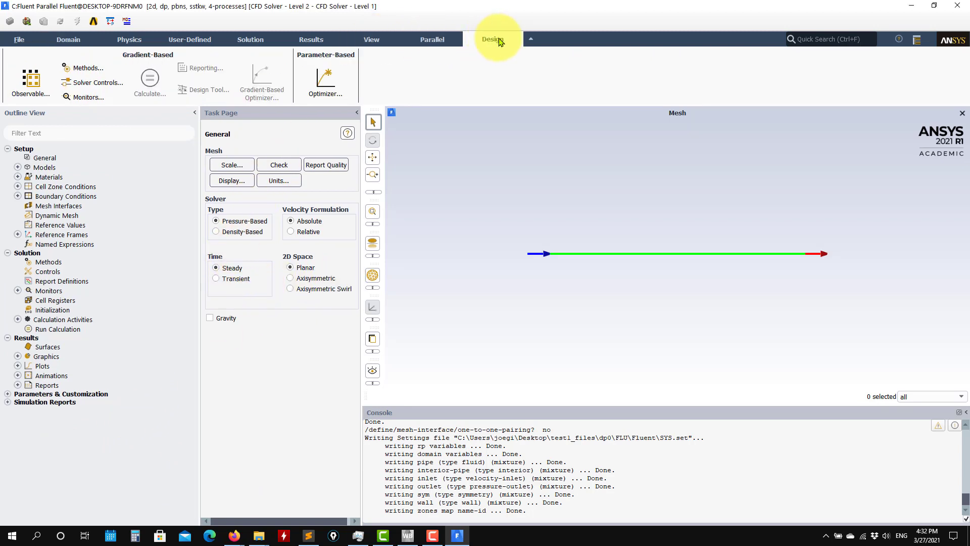
click(530, 39)
click(530, 40)
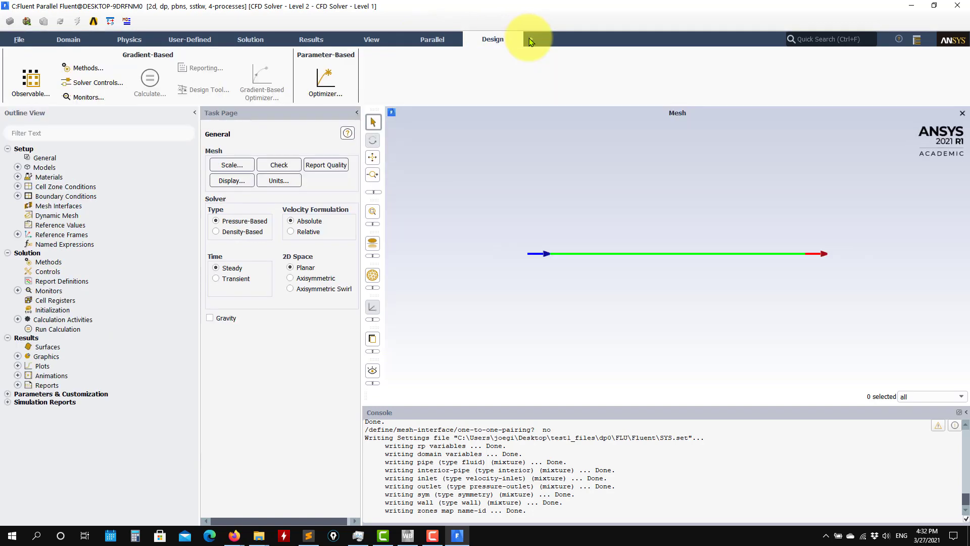
click(432, 40)
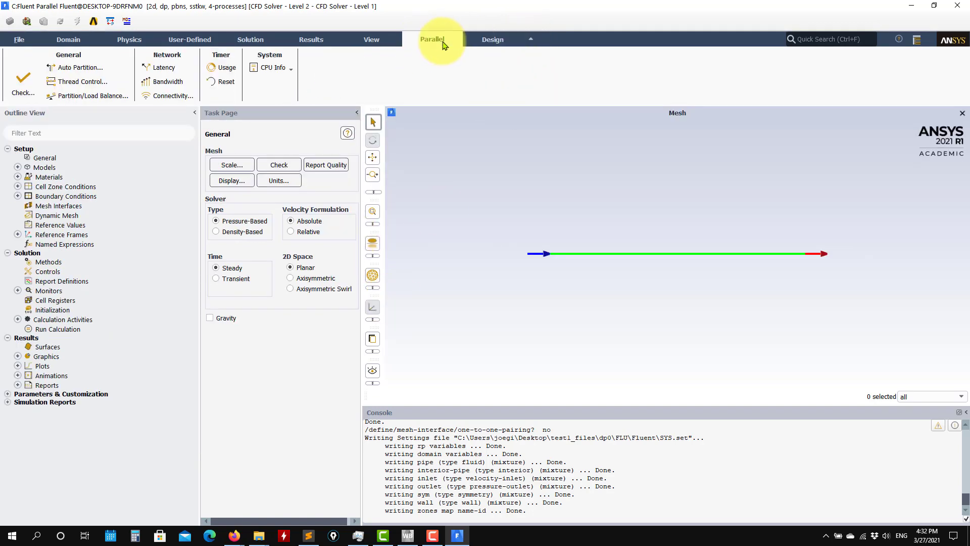
click(371, 39)
click(311, 40)
click(251, 40)
click(190, 39)
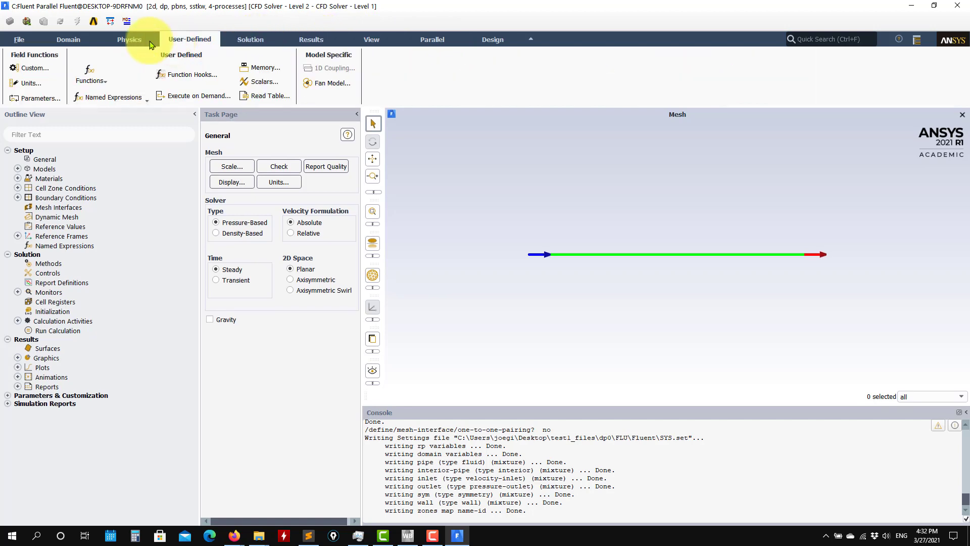
click(147, 41)
click(68, 39)
click(23, 38)
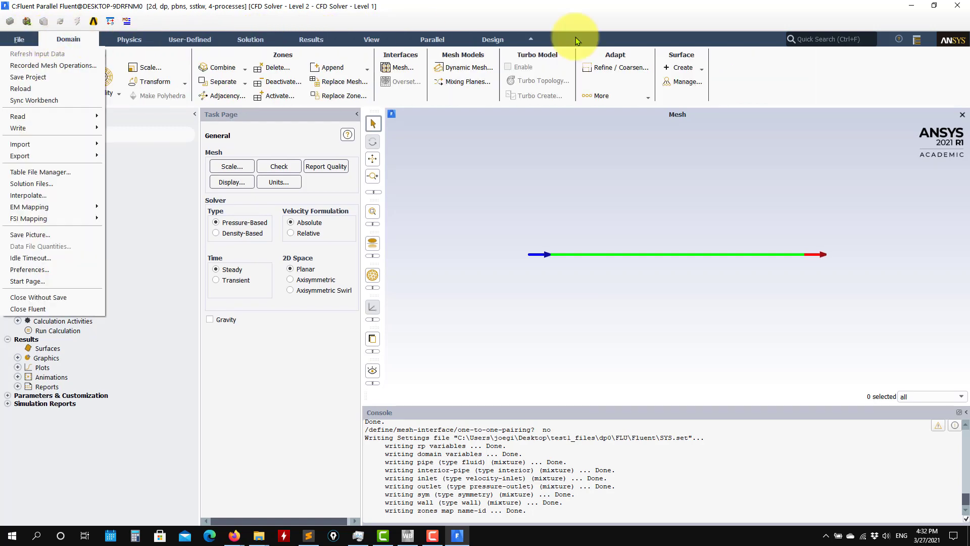
Arrange the workspace in the Default layout.
click(918, 39)
click(918, 40)
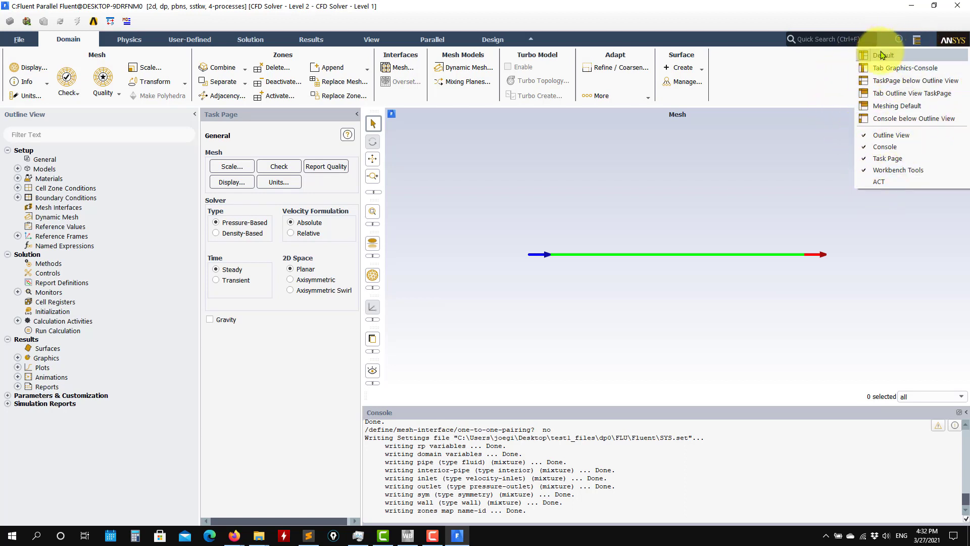
click(925, 52)
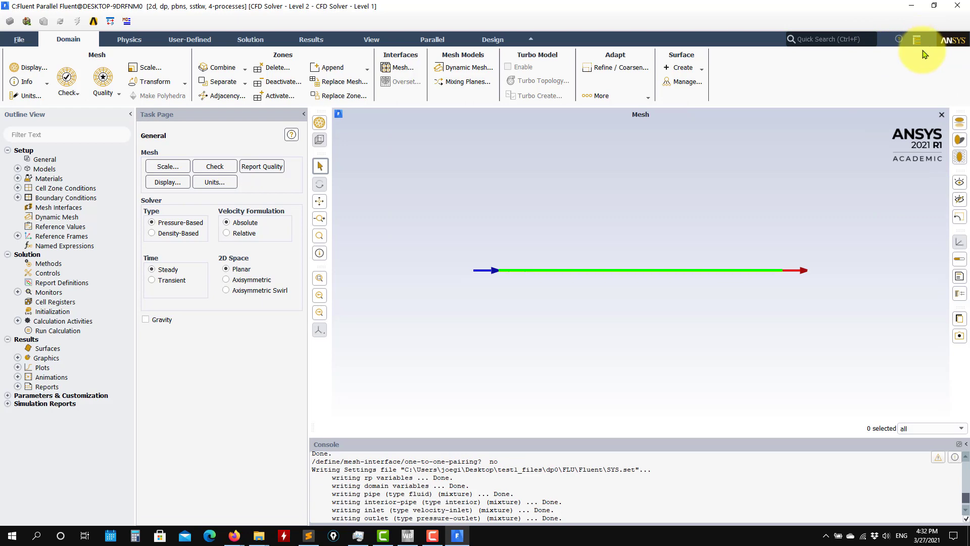
Try the Tab Graphics-Console workspace layout and restore the Default layout.
click(917, 39)
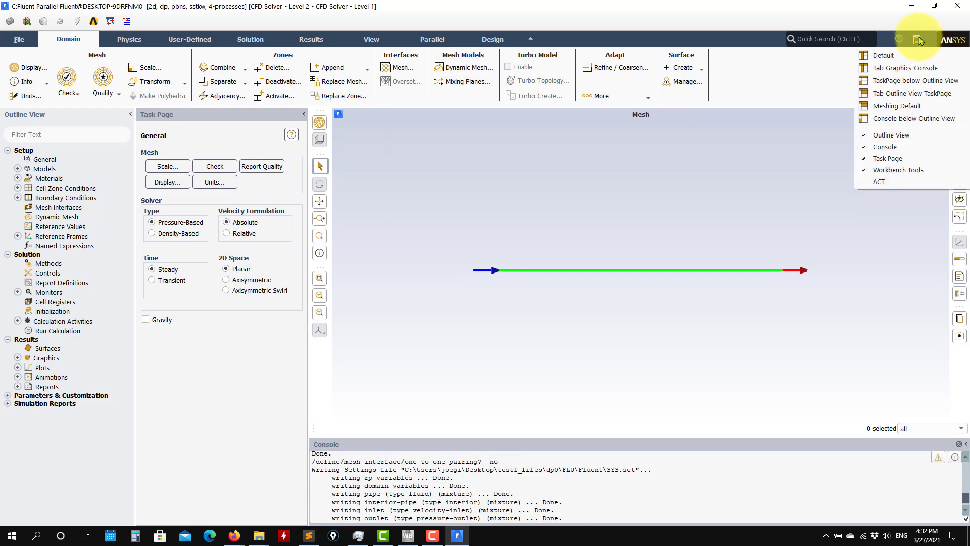
click(898, 67)
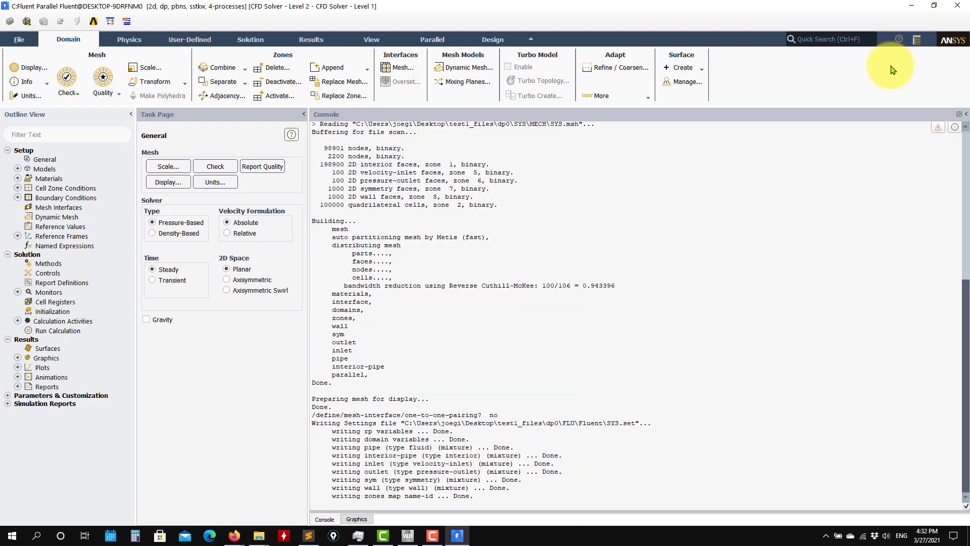
click(917, 40)
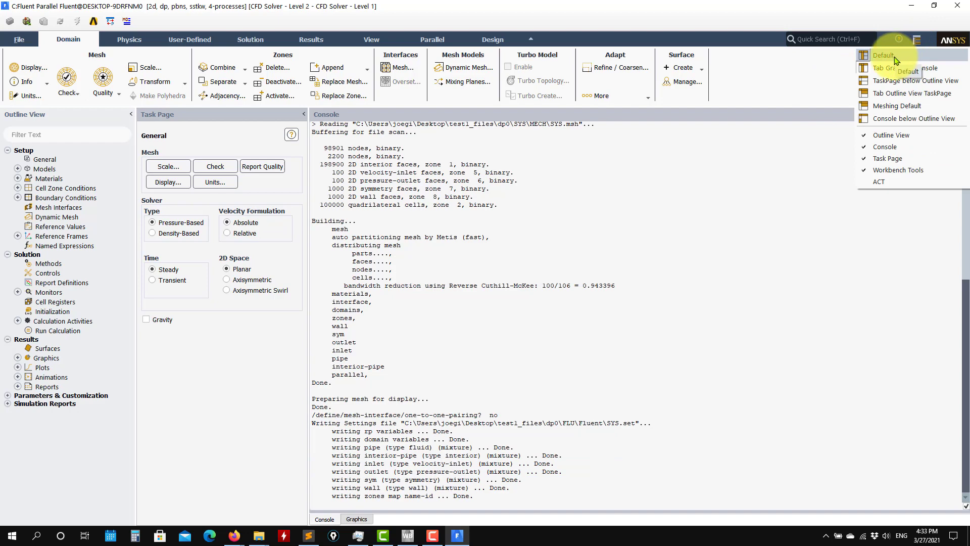
click(889, 57)
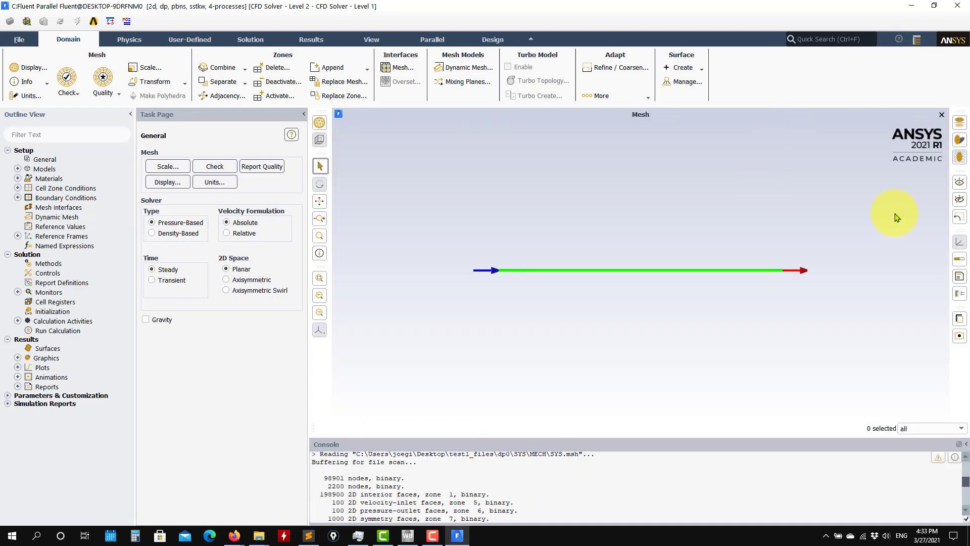
Consult the online User's Guide and the Fluent 2021 R1 product help page in the browser, and return to Fluent.
click(900, 40)
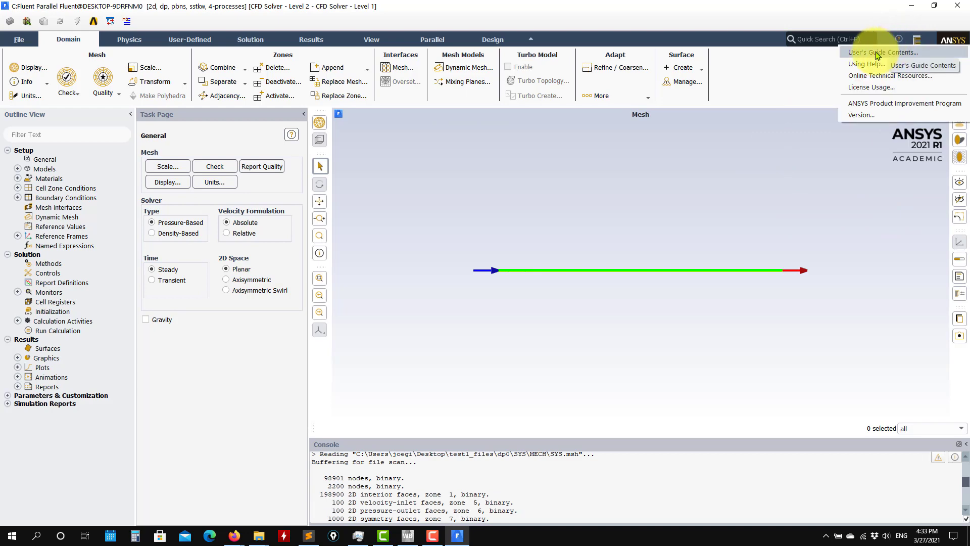
click(881, 53)
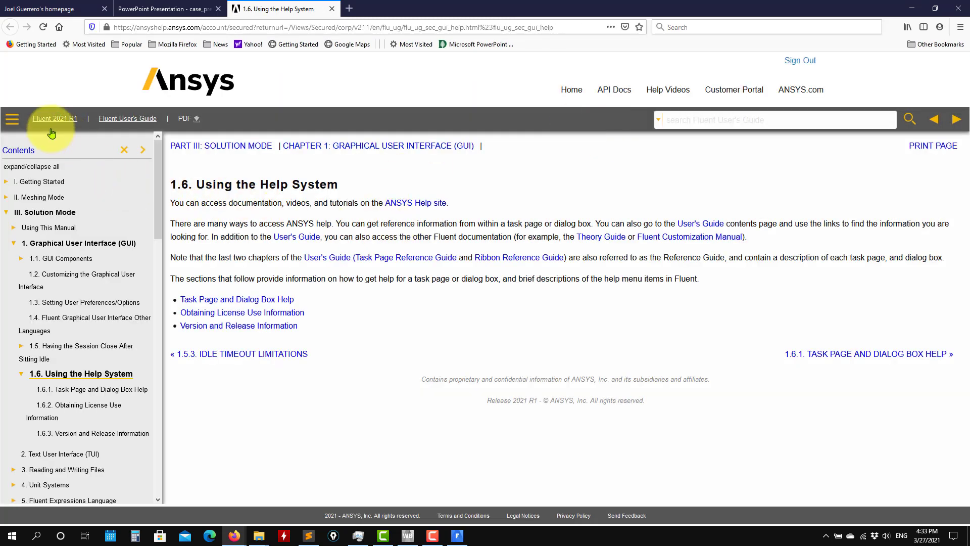
click(51, 131)
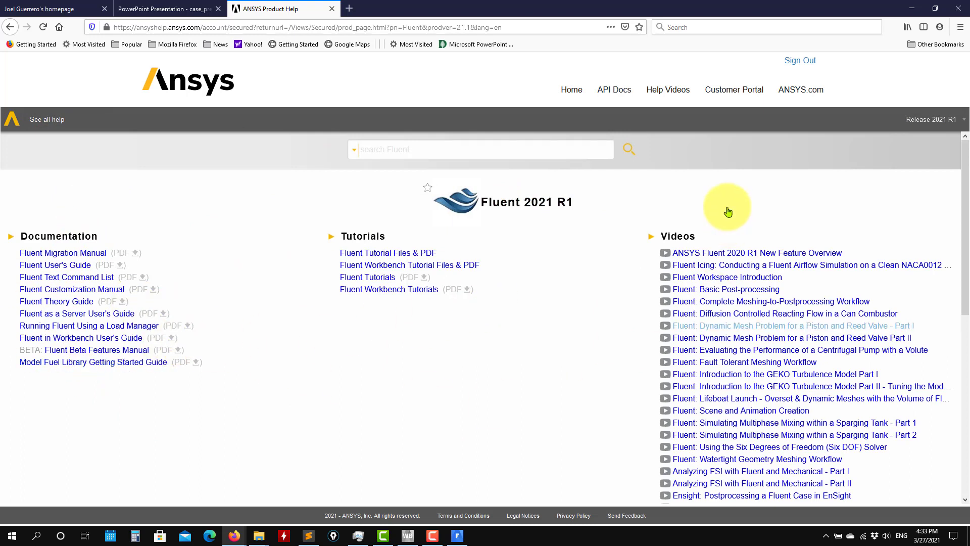
click(912, 12)
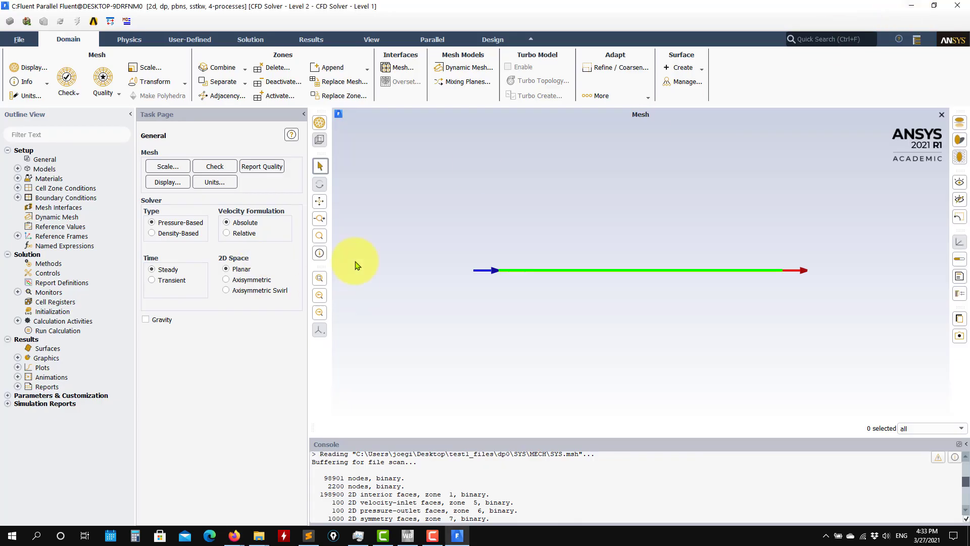
Examine the mesh cells close up near the pipe's outlet, both straight on and in a tilted view.
scroll(757, 252, up, 8)
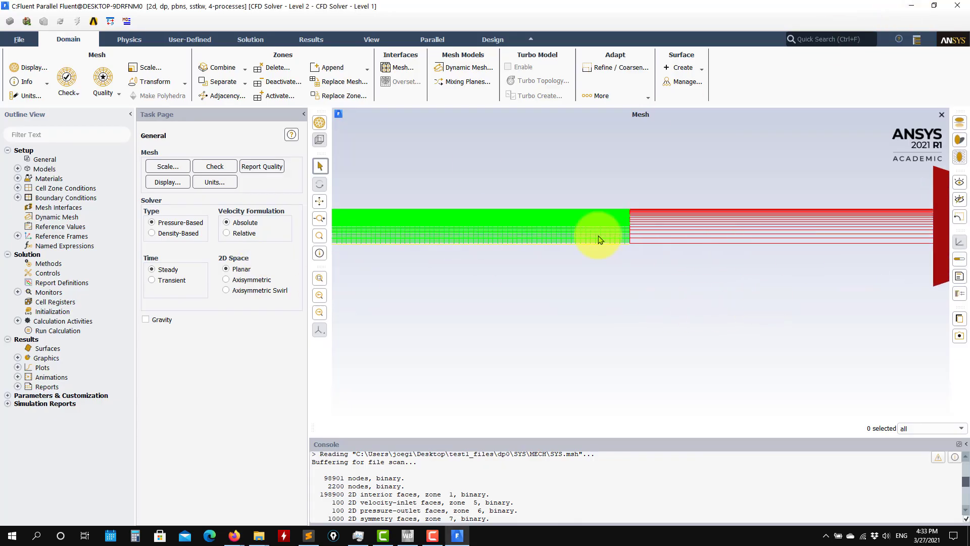
scroll(508, 217, up, 2)
scroll(635, 252, down, 6)
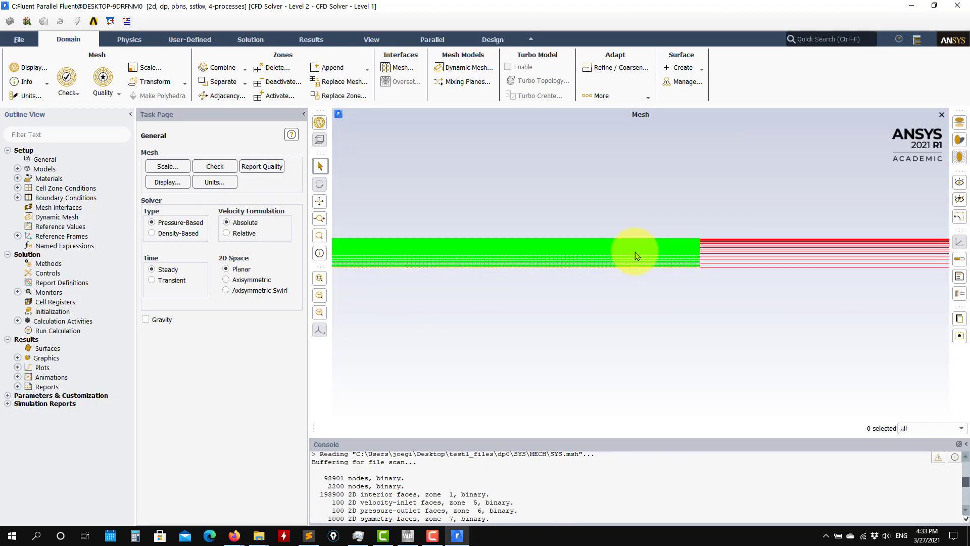
scroll(635, 255, up, 5)
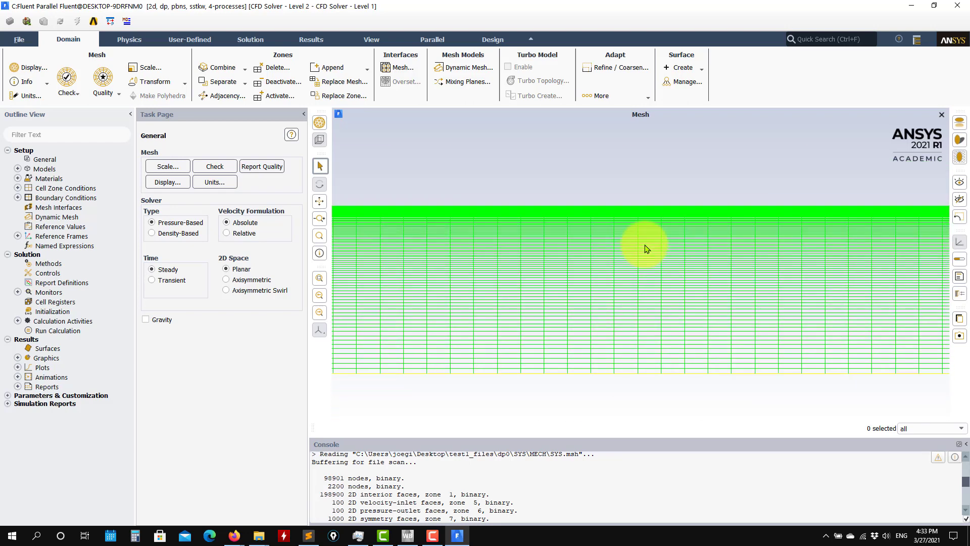
drag(695, 243, 635, 233)
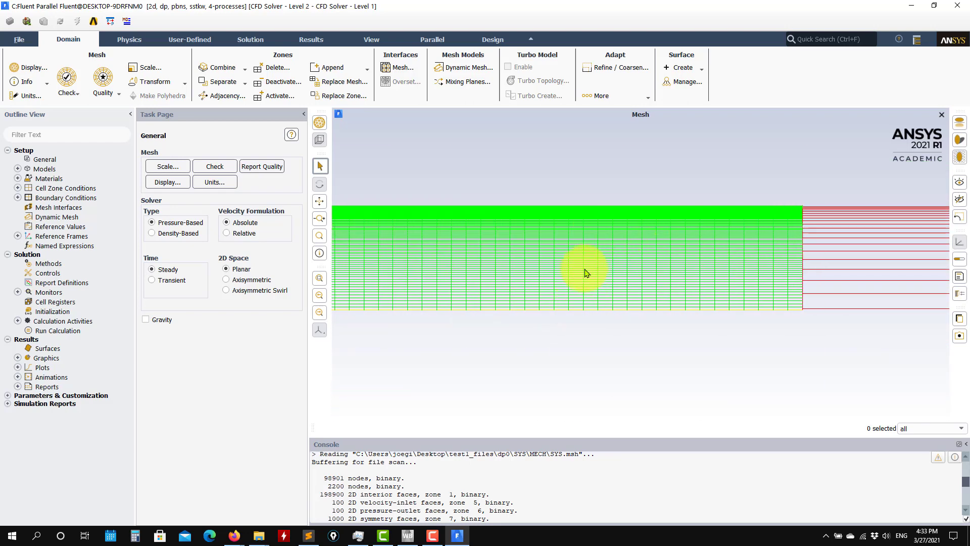
scroll(586, 273, down, 2)
drag(589, 276, 550, 316)
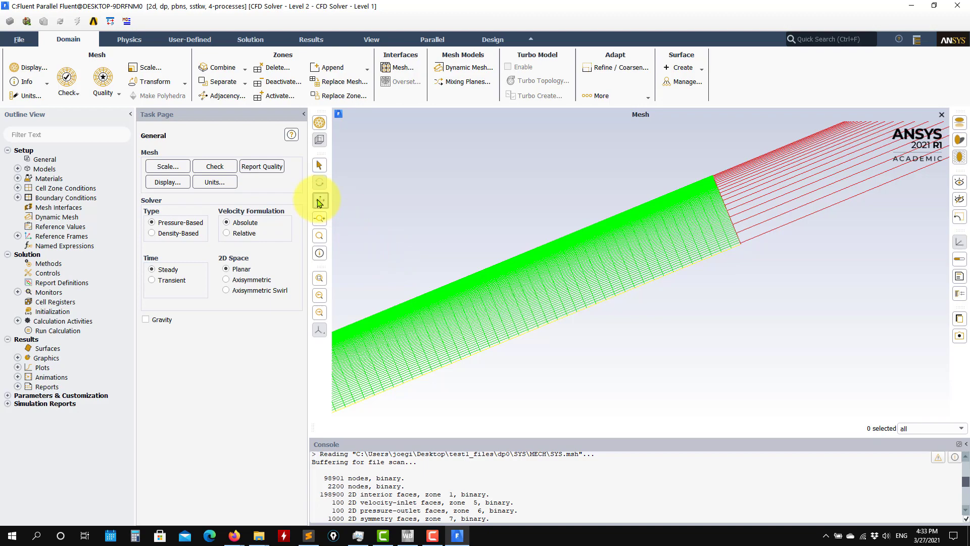
drag(605, 249, 710, 267)
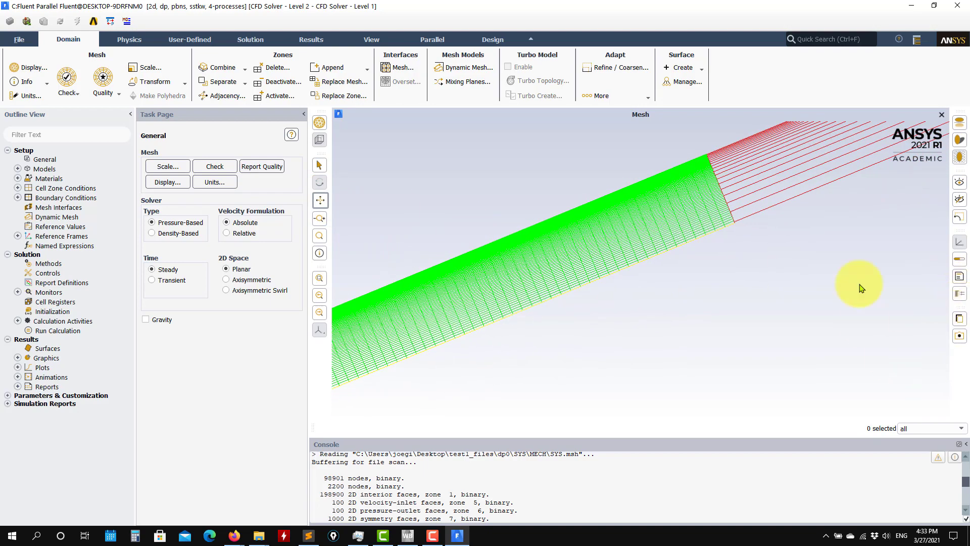
drag(861, 288, 768, 297)
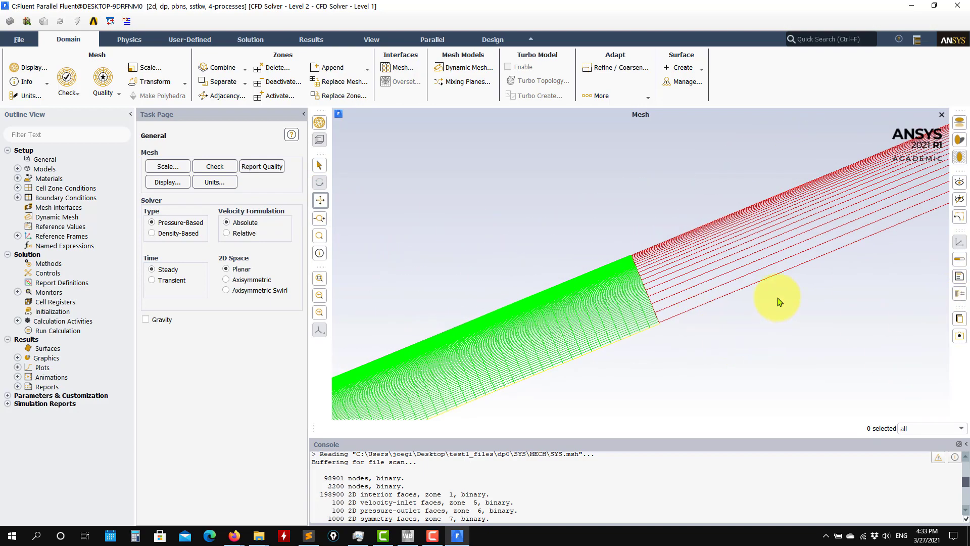
Fit the whole pipe in view and check the mesh display options without changing them.
click(320, 278)
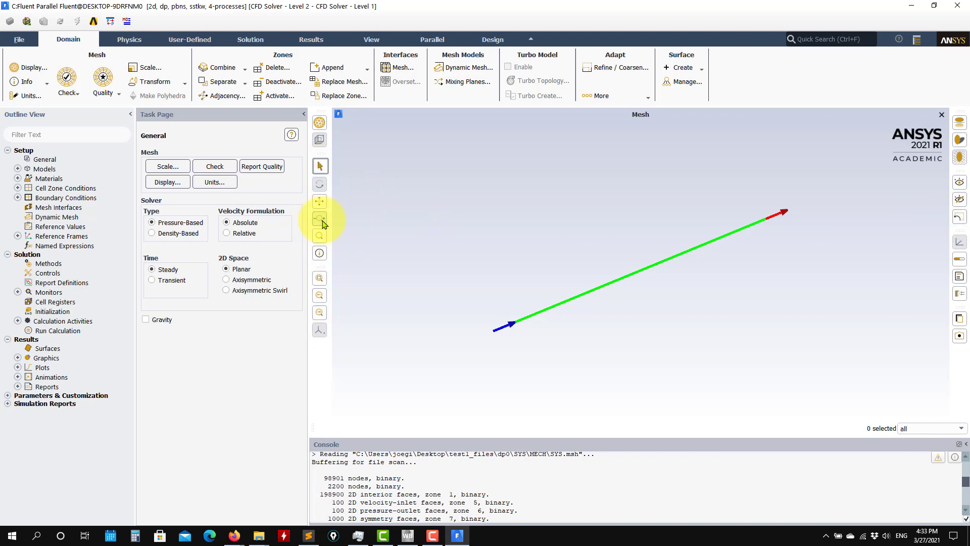
click(319, 124)
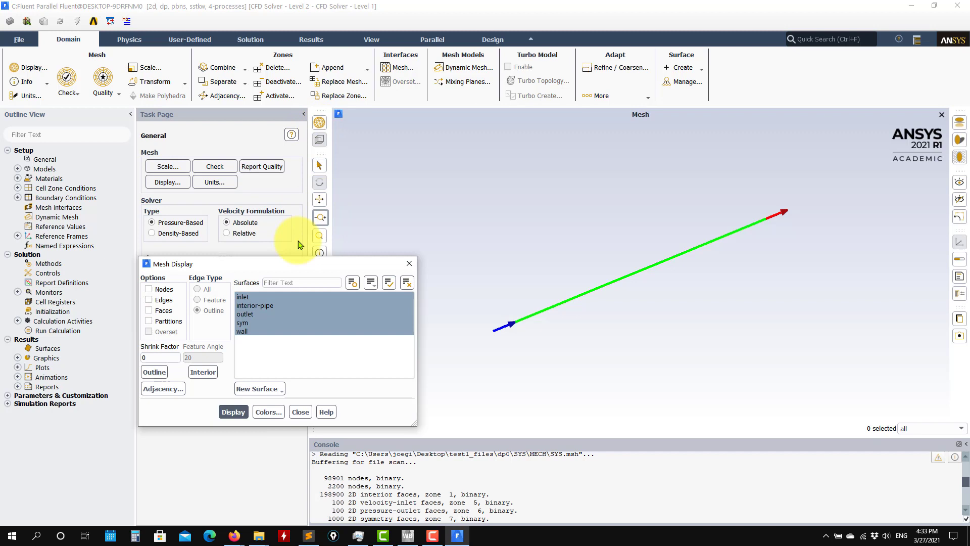
click(300, 411)
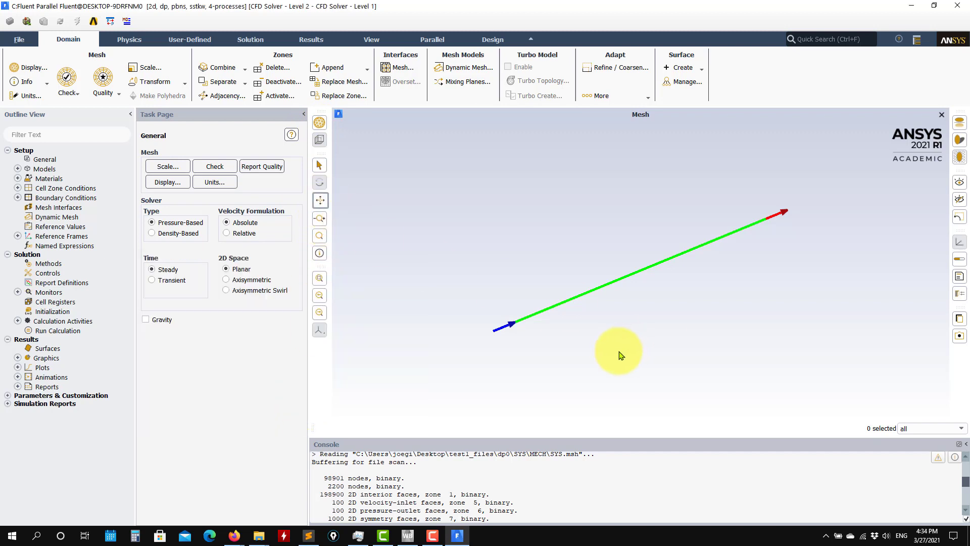
Examine the tilted pipe mesh along its length at several magnifications, with the interior-pipe, sym and wall boundaries selected.
drag(619, 352, 535, 366)
scroll(584, 291, up, 5)
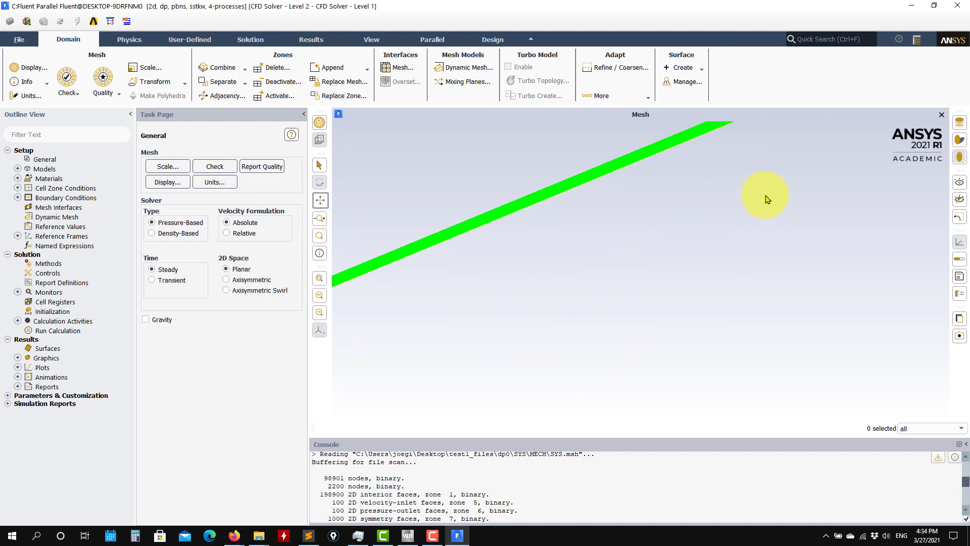
scroll(765, 196, up, 3)
scroll(745, 193, down, 5)
drag(745, 222, 779, 230)
scroll(780, 230, up, 5)
drag(524, 192, 579, 292)
click(578, 334)
drag(577, 335, 495, 306)
scroll(529, 288, down, 3)
drag(551, 286, 426, 298)
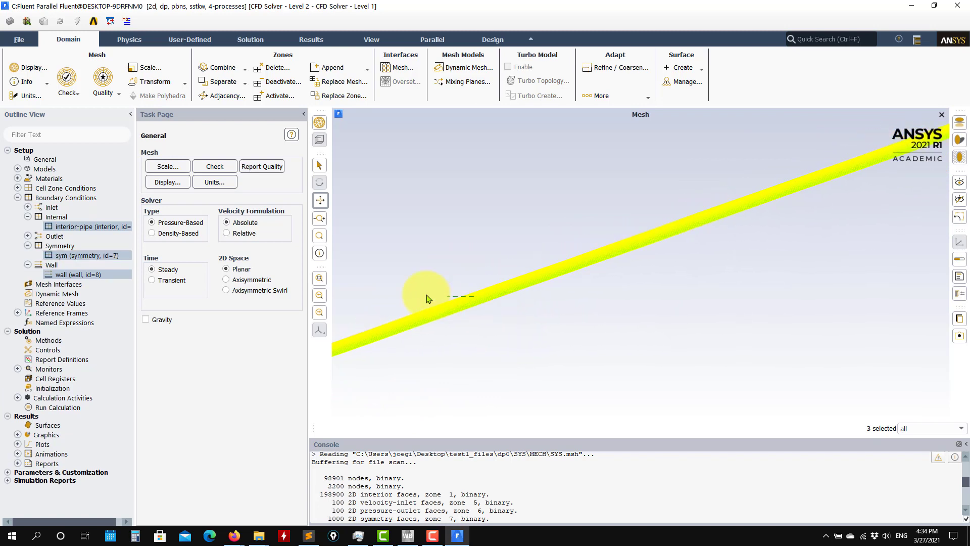
drag(511, 293, 485, 278)
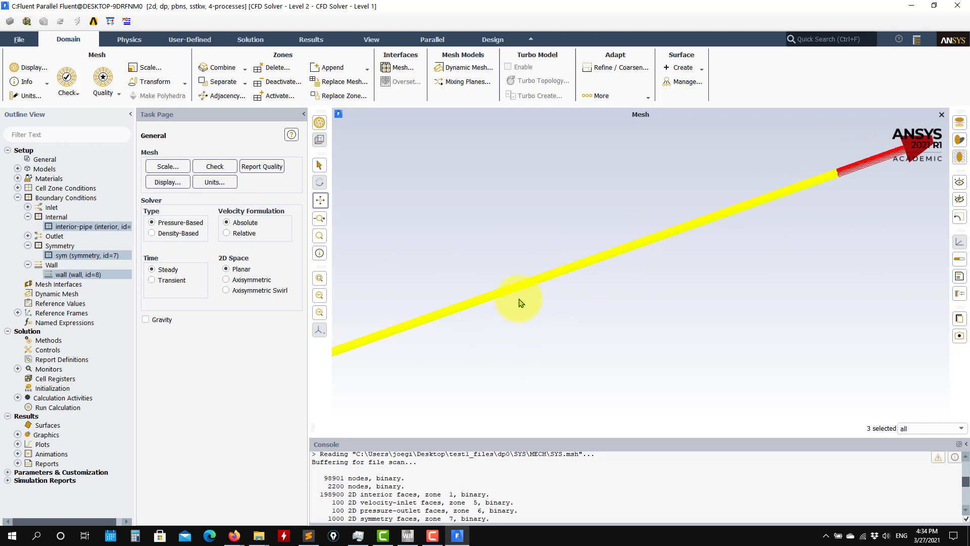
scroll(523, 280, down, 7)
scroll(527, 325, up, 1)
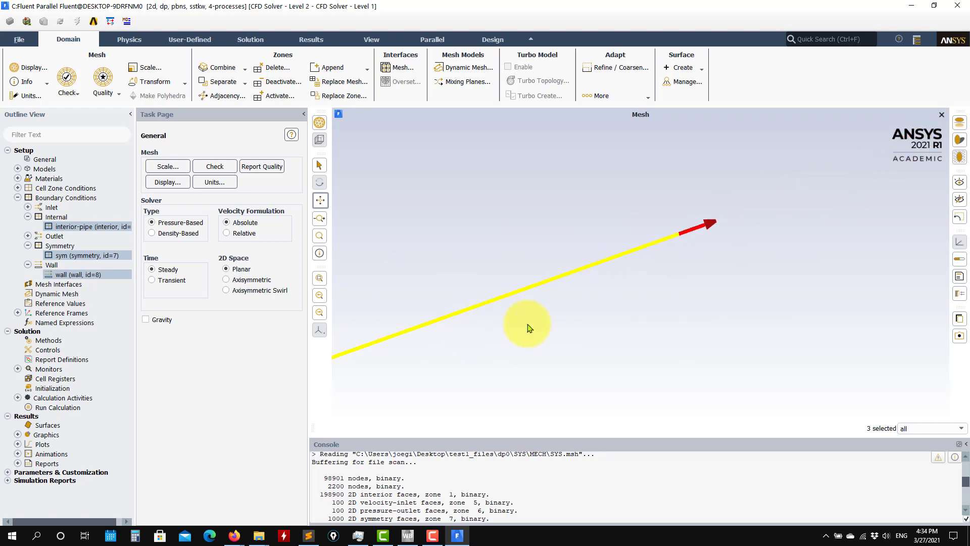
scroll(527, 326, up, 5)
drag(509, 247, 749, 396)
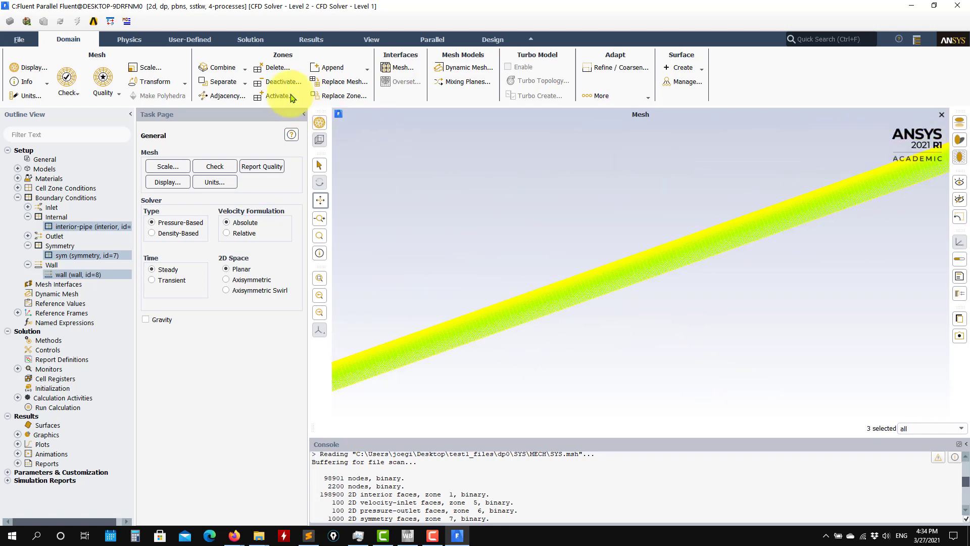
Apply the predefined back view to the pipe mesh, followed by the front view, and leave the view settings.
click(364, 40)
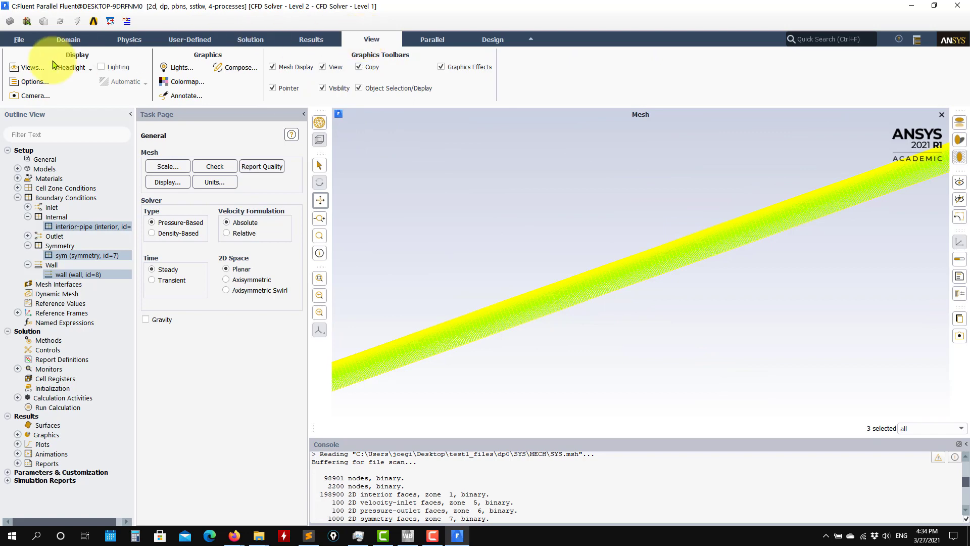
click(29, 67)
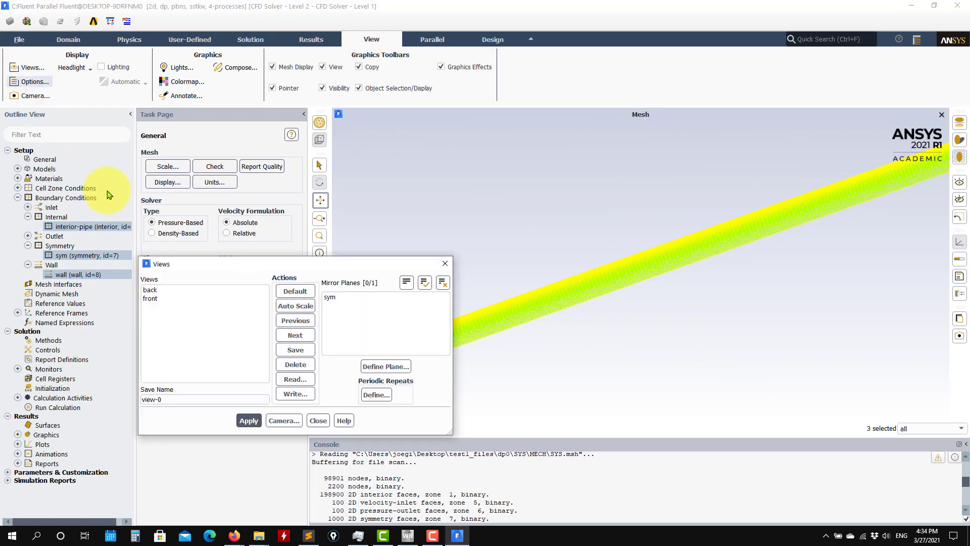
click(172, 289)
click(248, 421)
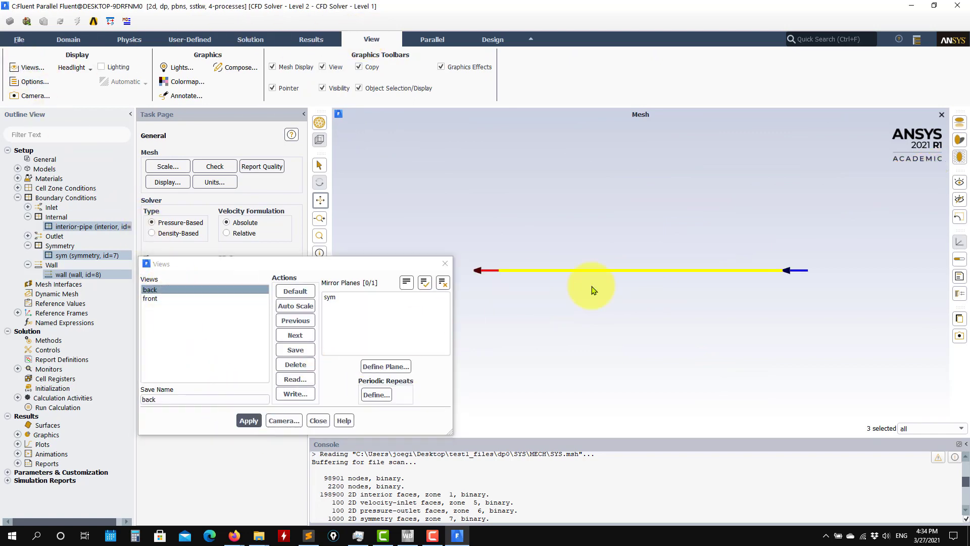
click(213, 298)
click(250, 422)
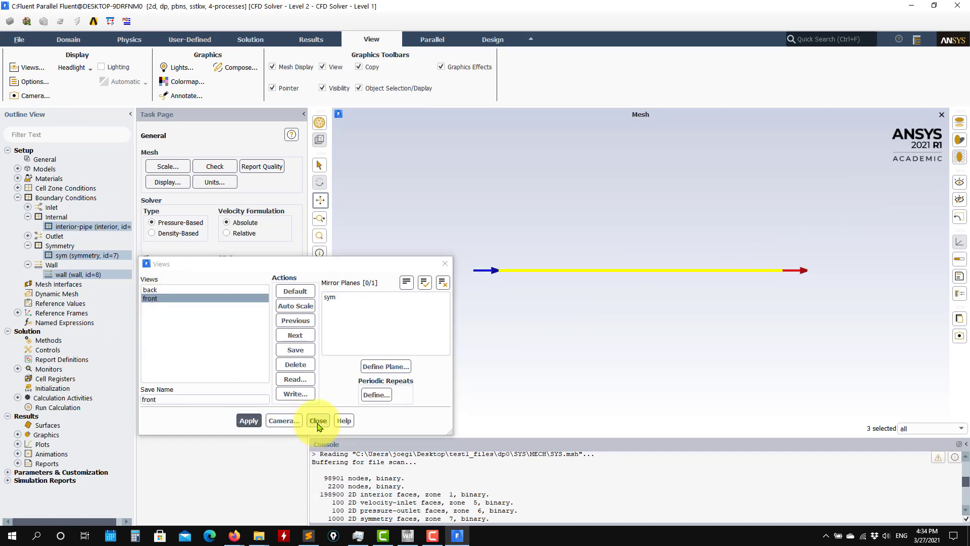
click(318, 420)
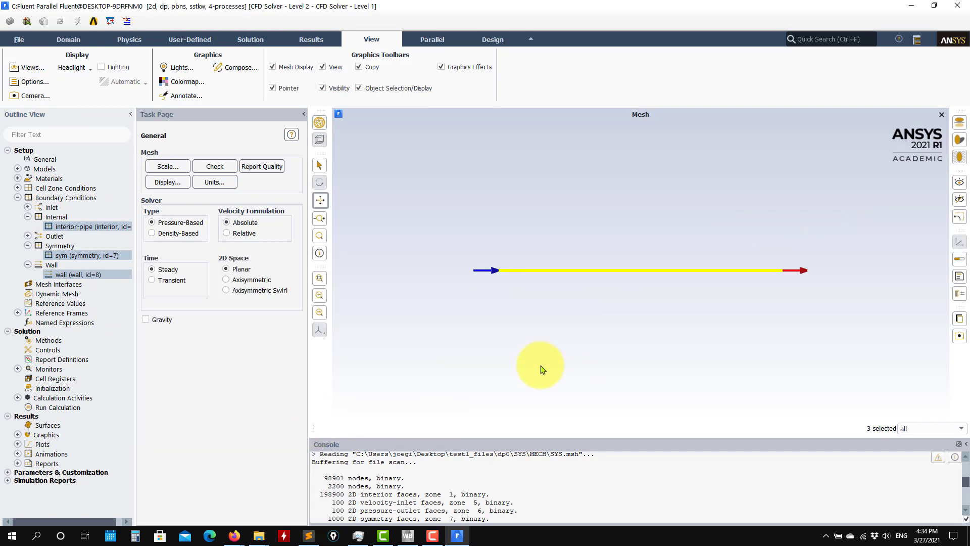
Clear the selection of the interior-pipe, sym and wall boundaries in the mesh display.
right_click(409, 317)
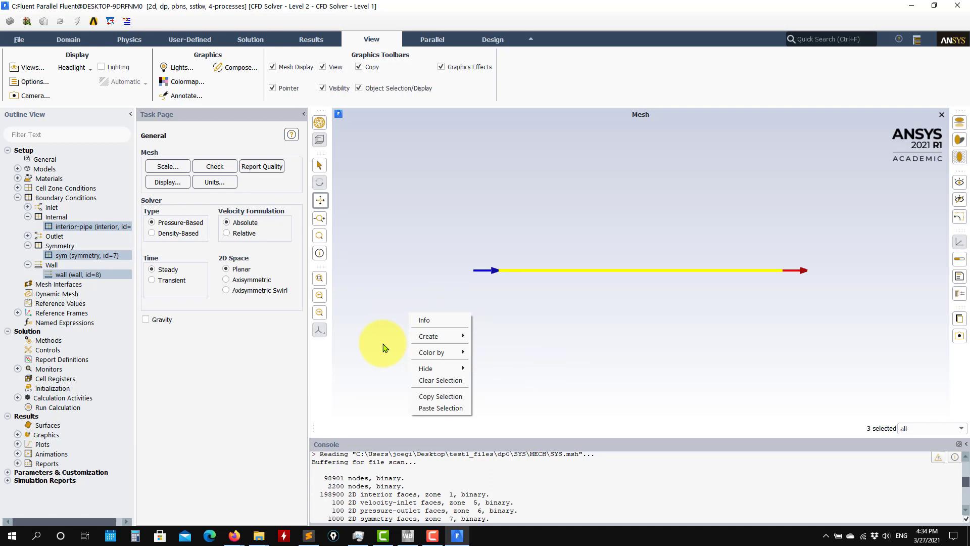
click(414, 382)
scroll(601, 259, down, 3)
scroll(601, 259, up, 3)
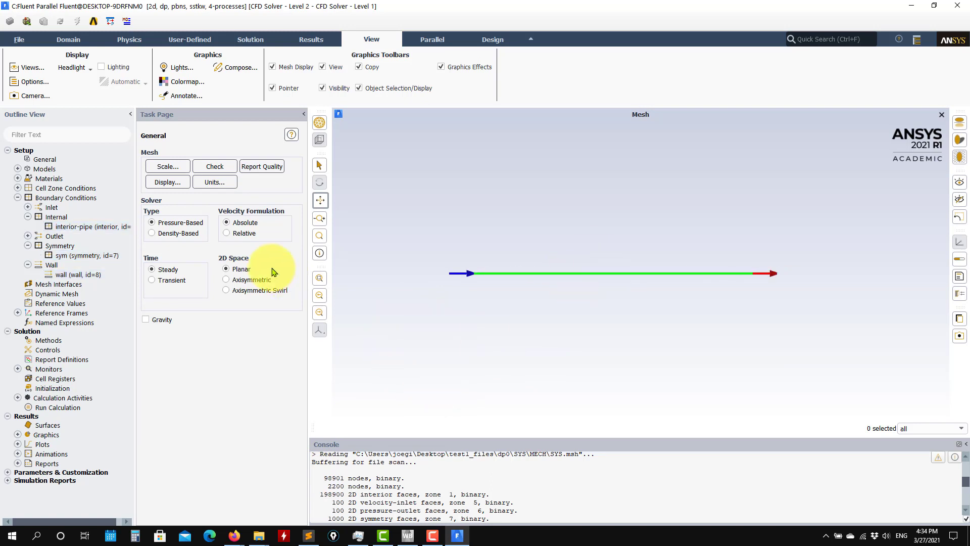
click(19, 39)
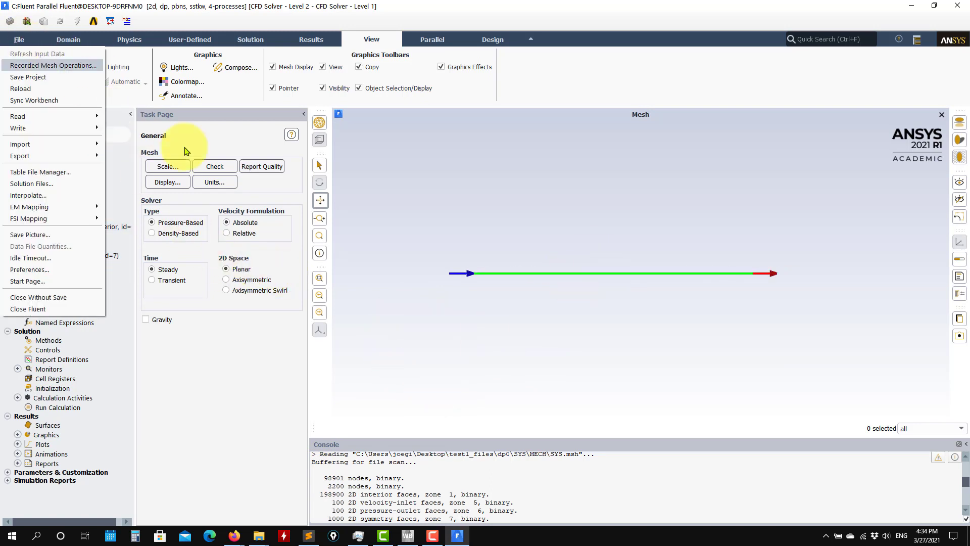
click(154, 335)
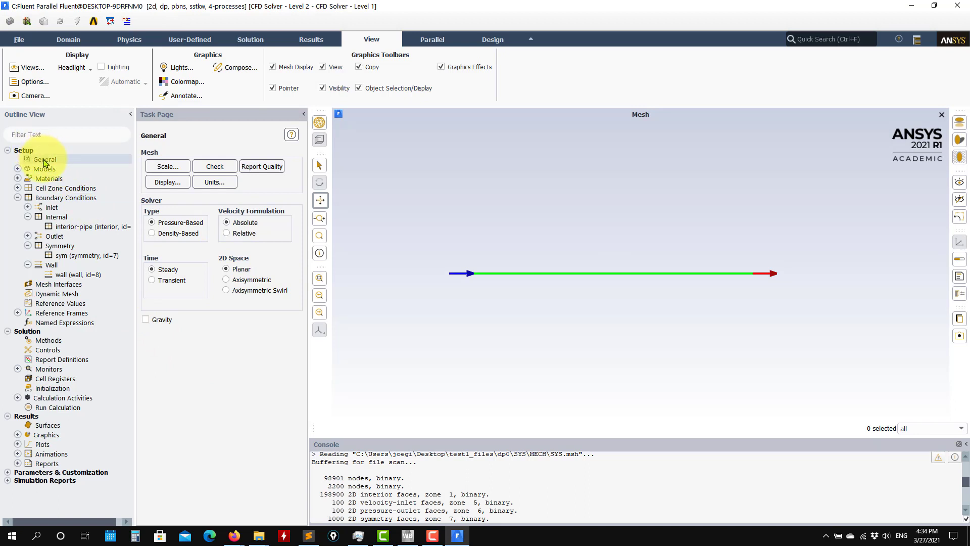
click(68, 39)
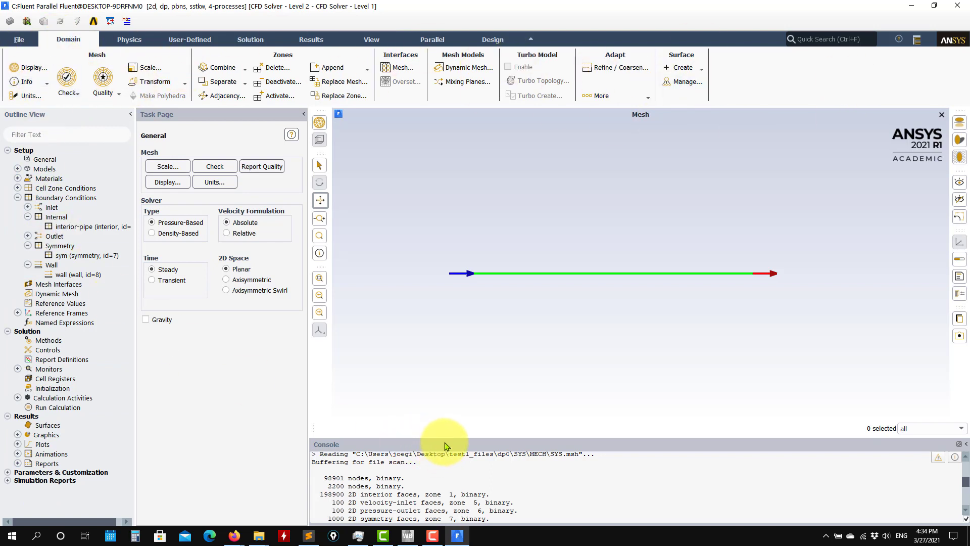
Enlarge the console area and collapse the boundary conditions in the outline, with the General setup entry selected.
drag(447, 440, 450, 399)
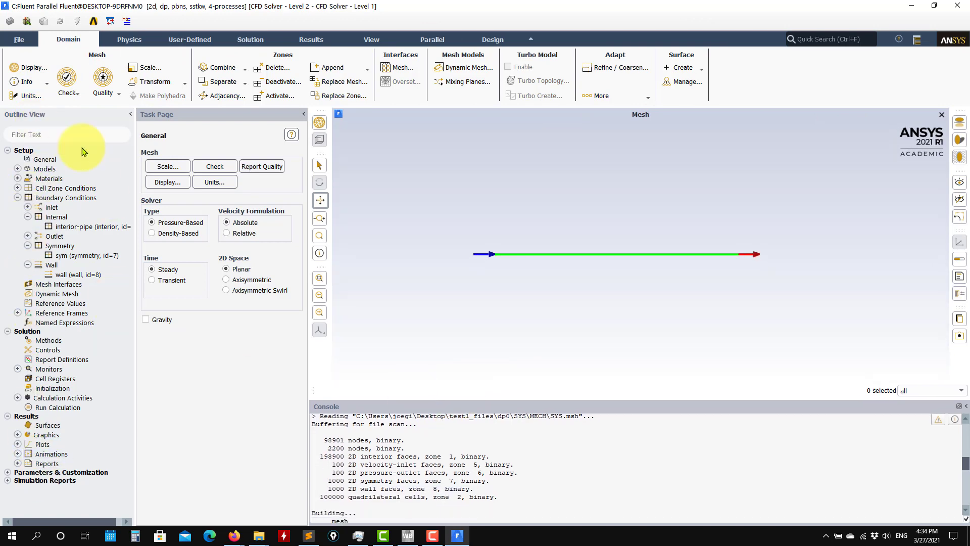
click(18, 198)
click(36, 160)
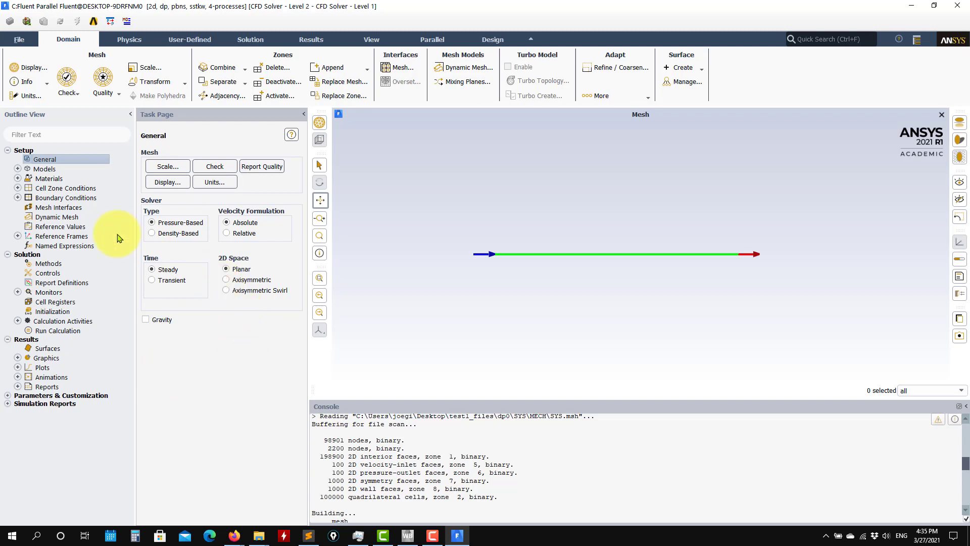
Show the Models task page and expand the list of physical models in the outline.
click(18, 168)
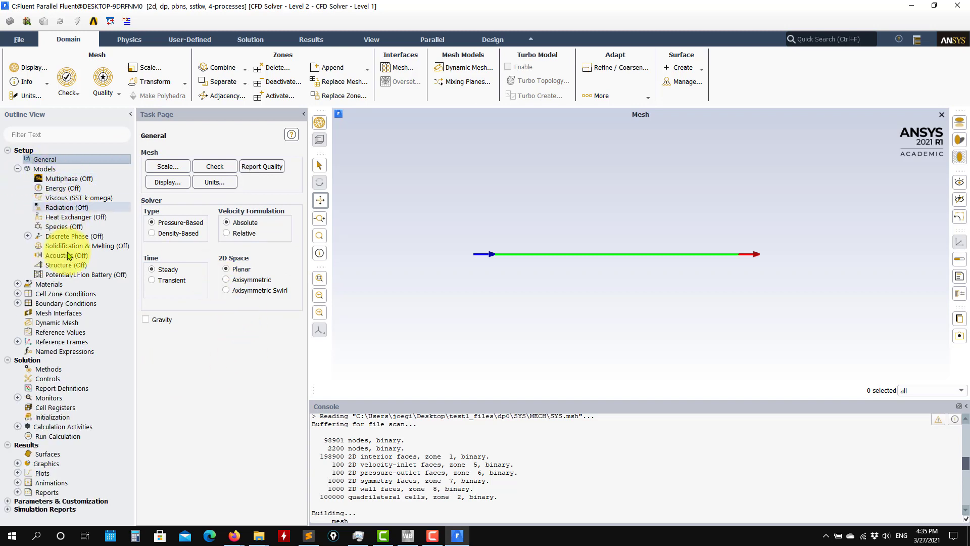
click(46, 171)
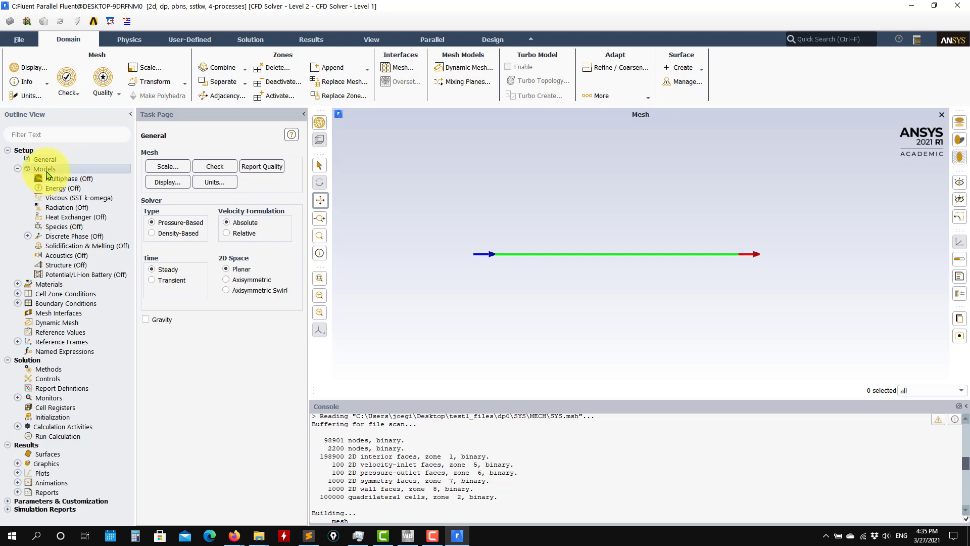
double_click(46, 171)
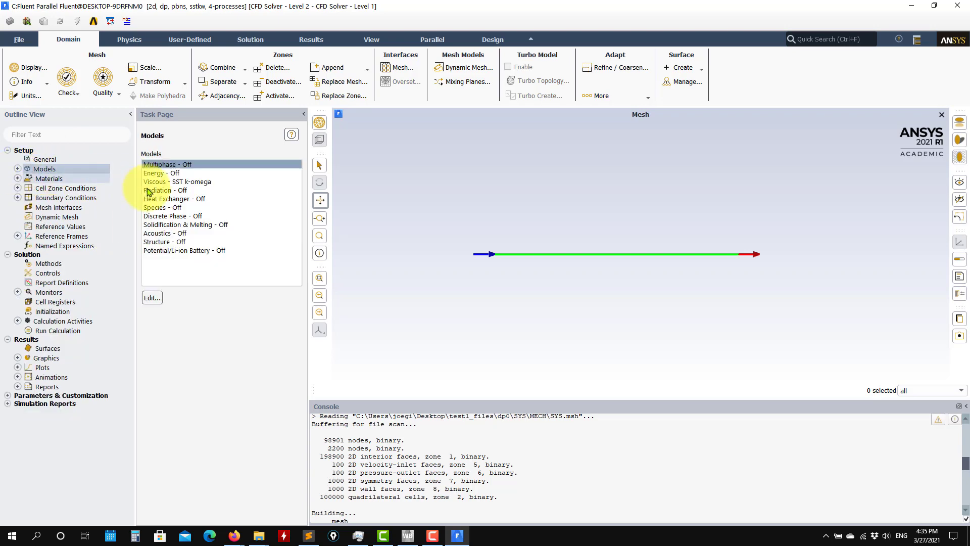
click(18, 169)
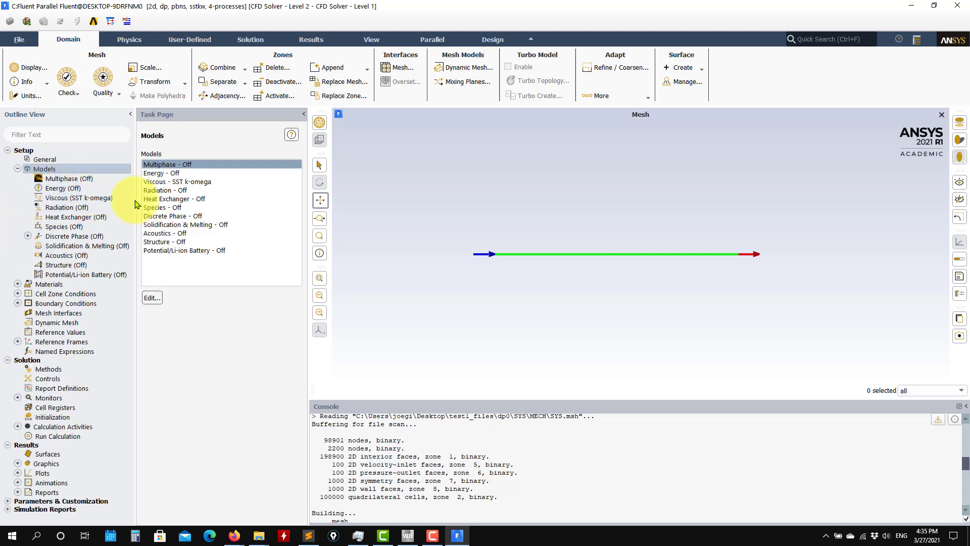
Review the viscous model options and constants for the k-omega SST turbulence model and accept the settings.
double_click(202, 183)
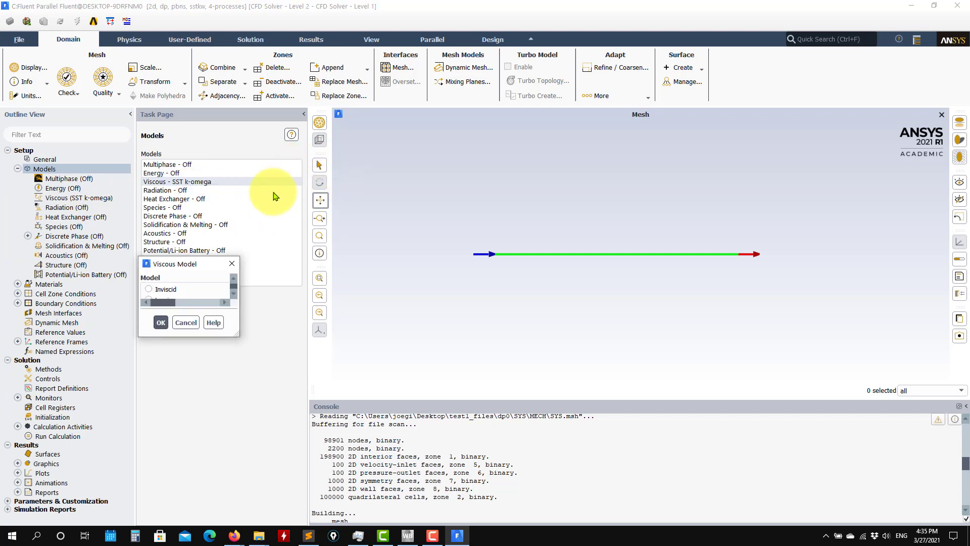
drag(461, 101, 286, 85)
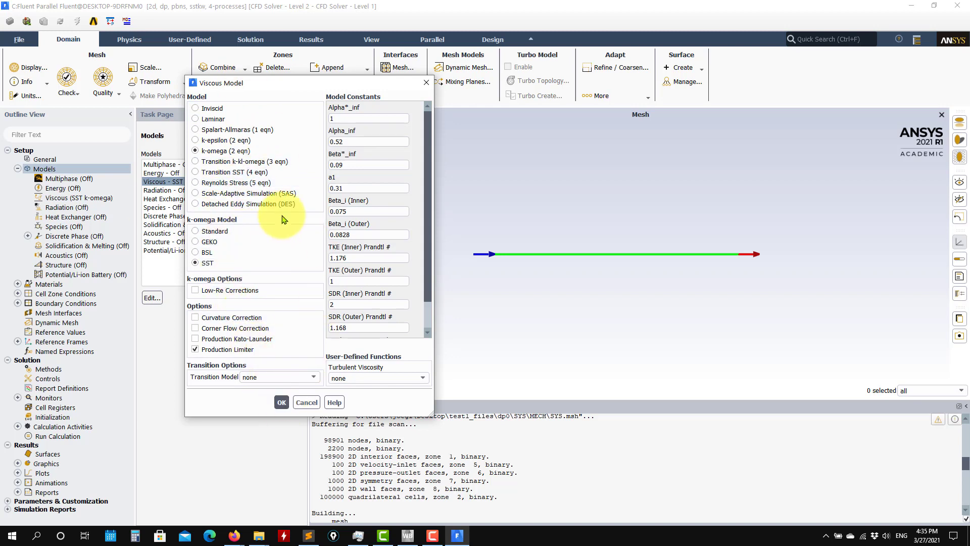
click(282, 401)
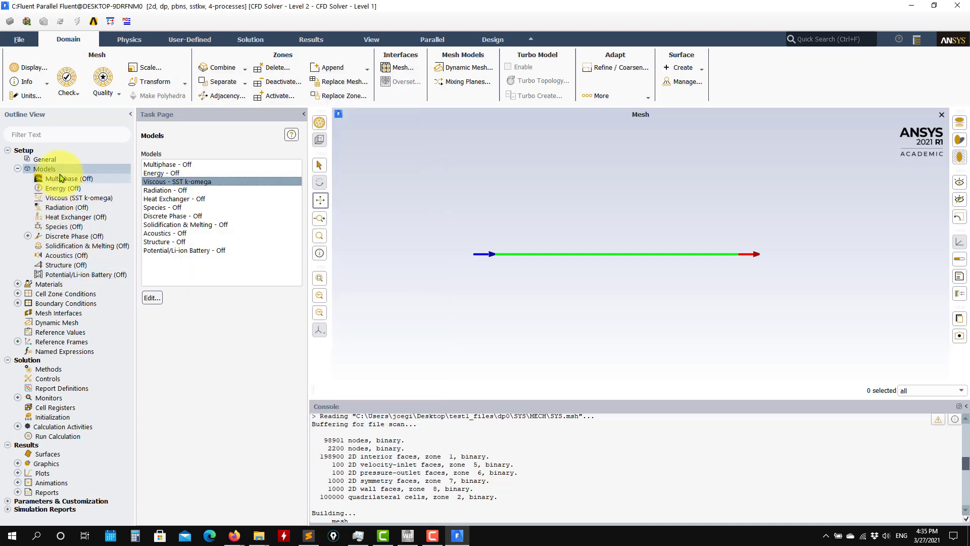
Expand the fluid and solid materials in the outline and open the properties of air for editing.
click(18, 284)
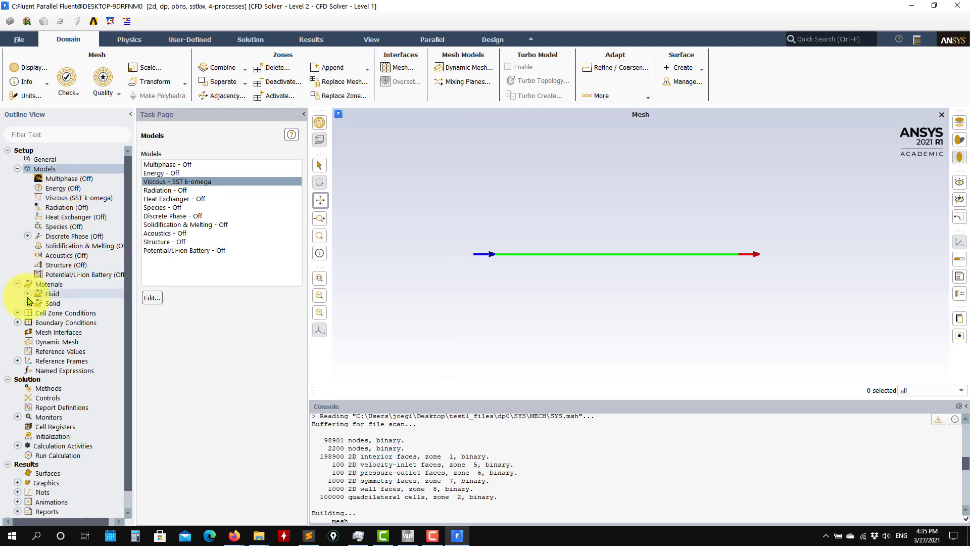
click(28, 294)
click(28, 313)
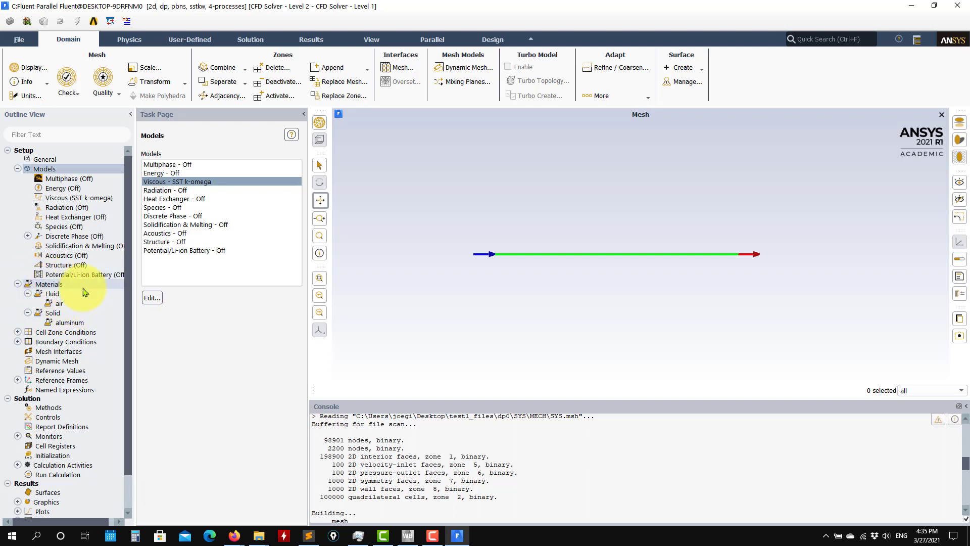
click(57, 304)
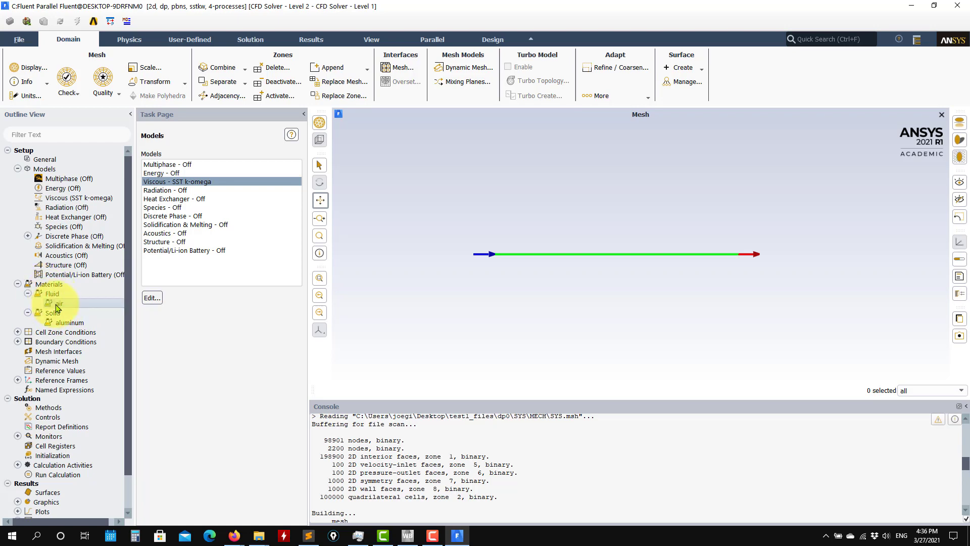
double_click(57, 304)
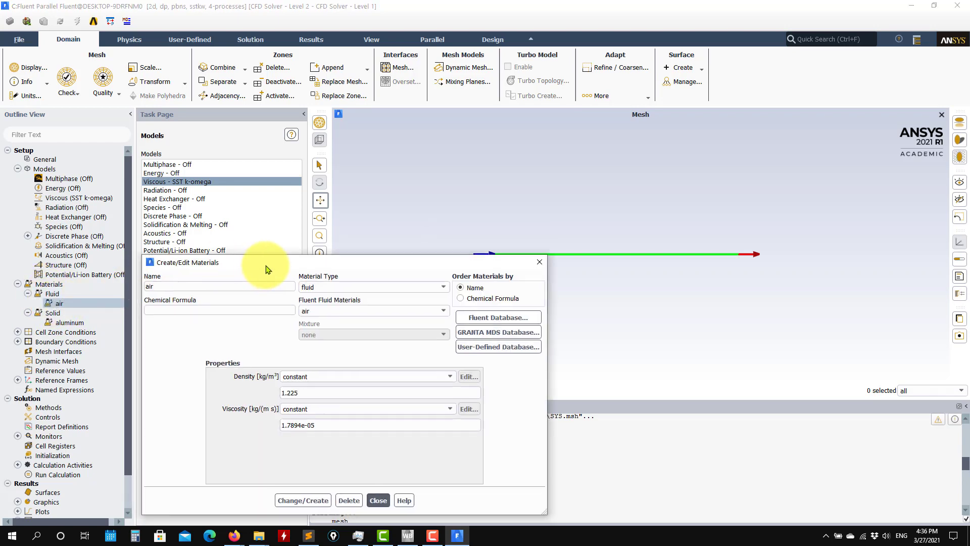
drag(267, 270, 324, 84)
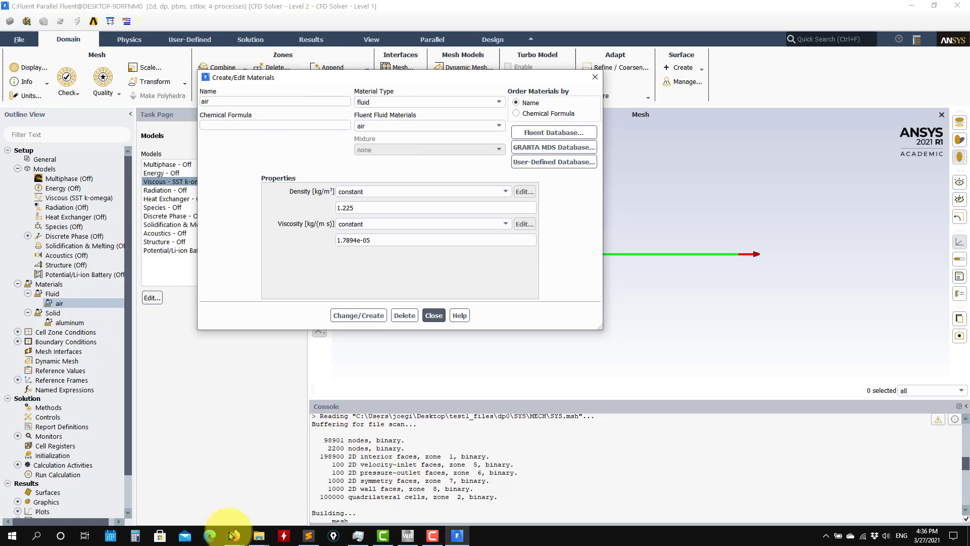
Switch to the case presentation PDF in the browser, check its density, inlet velocity and Reynolds number specifications, and return to Fluent.
mouse_move(231, 535)
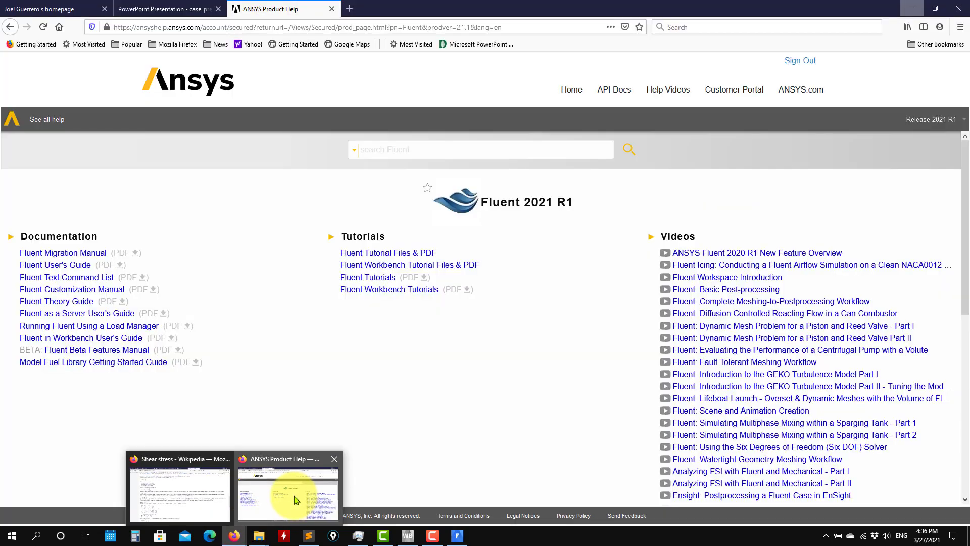
click(295, 475)
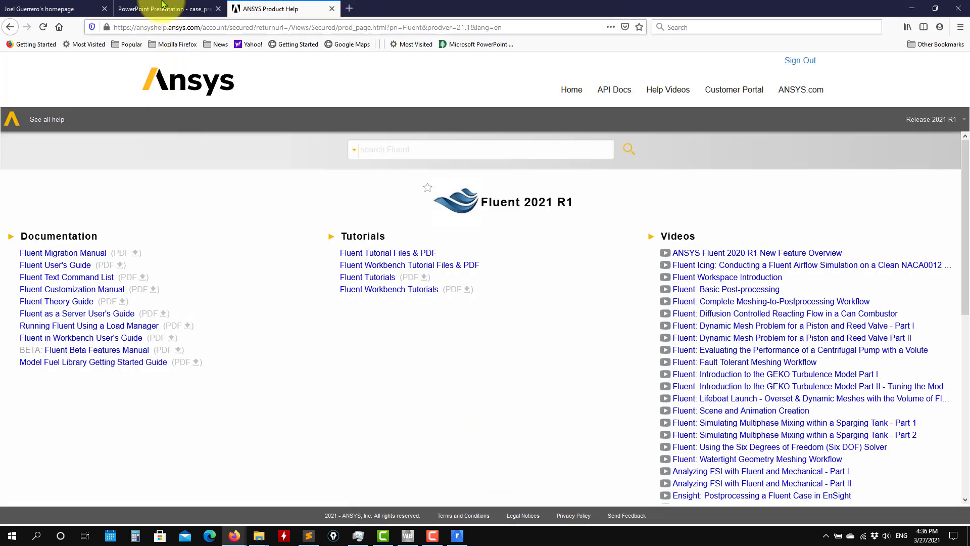
click(162, 8)
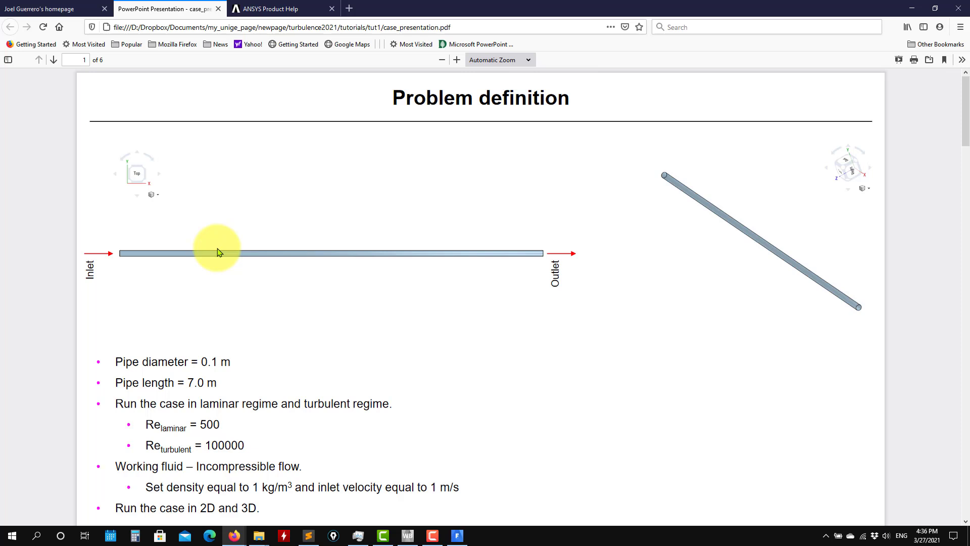
scroll(237, 313, down, 1)
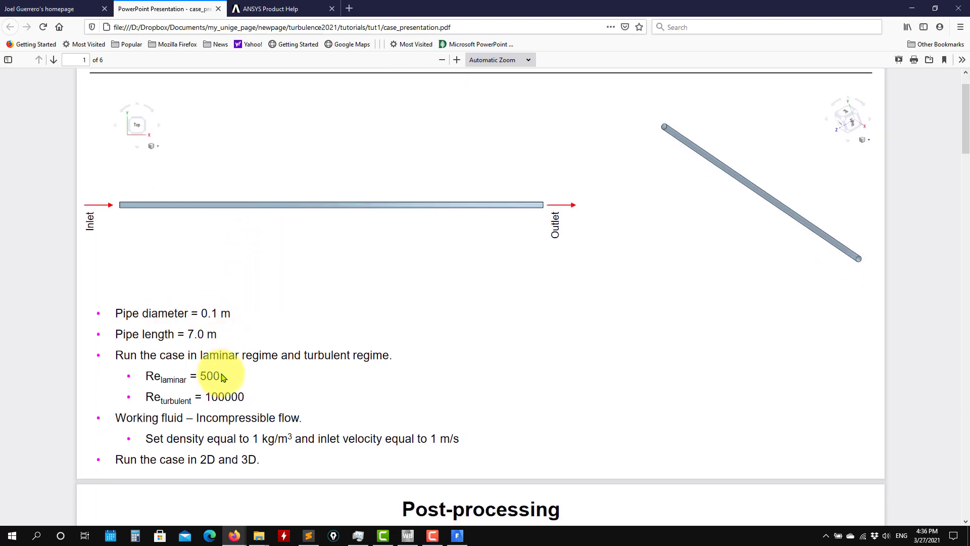
scroll(228, 373, up, 1)
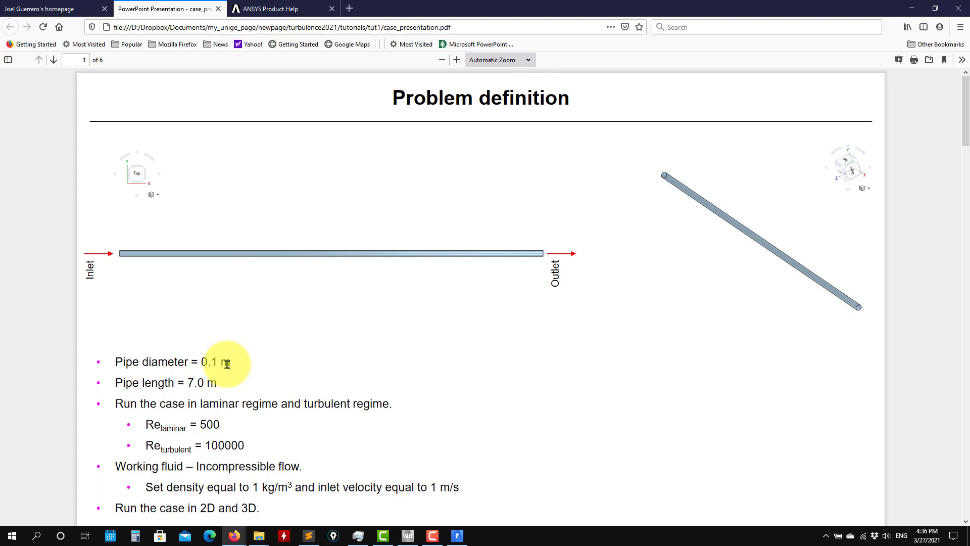
scroll(250, 376, down, 1)
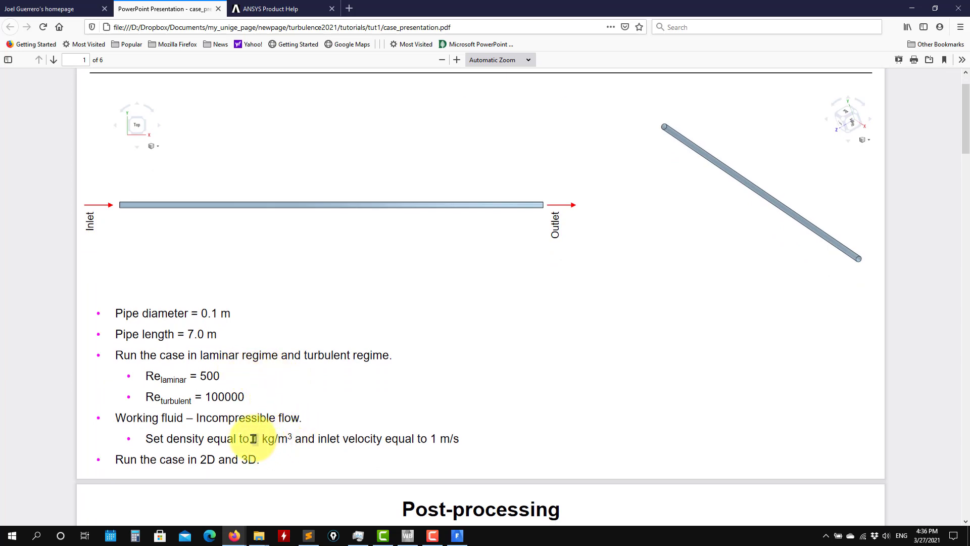
double_click(433, 438)
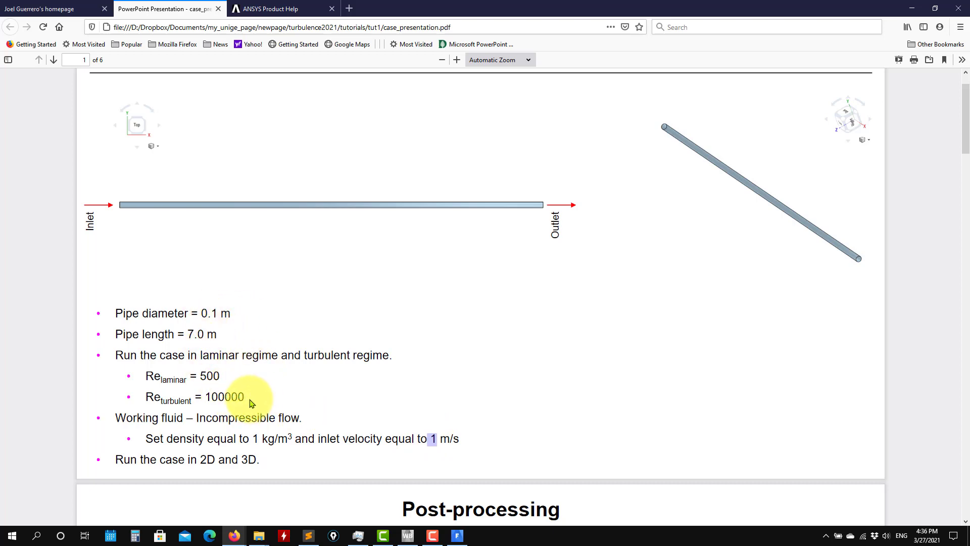
drag(251, 403, 204, 397)
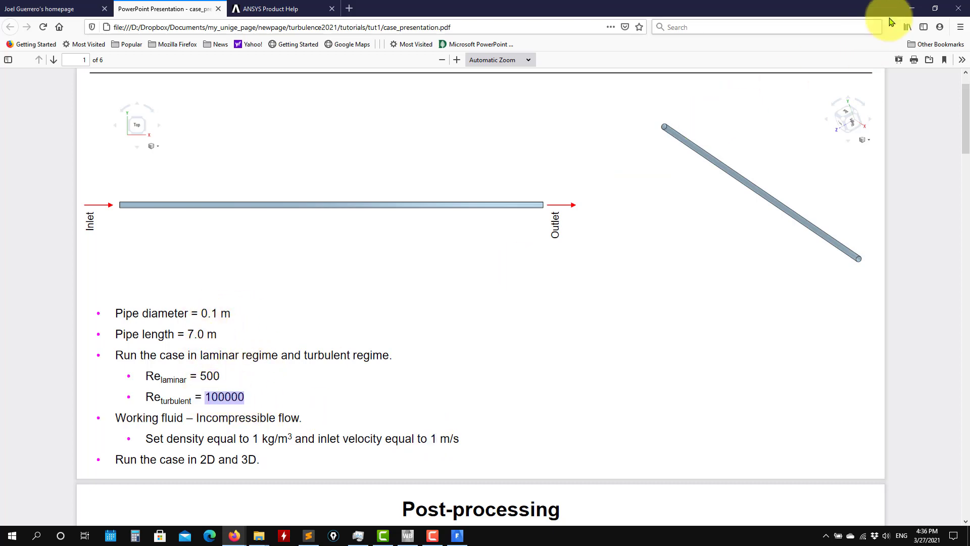
click(912, 8)
Set air's constant density to 1 kg/m³ and constant viscosity to 1e-06 kg/(m s), apply the change and close the material editor.
drag(368, 208, 242, 203)
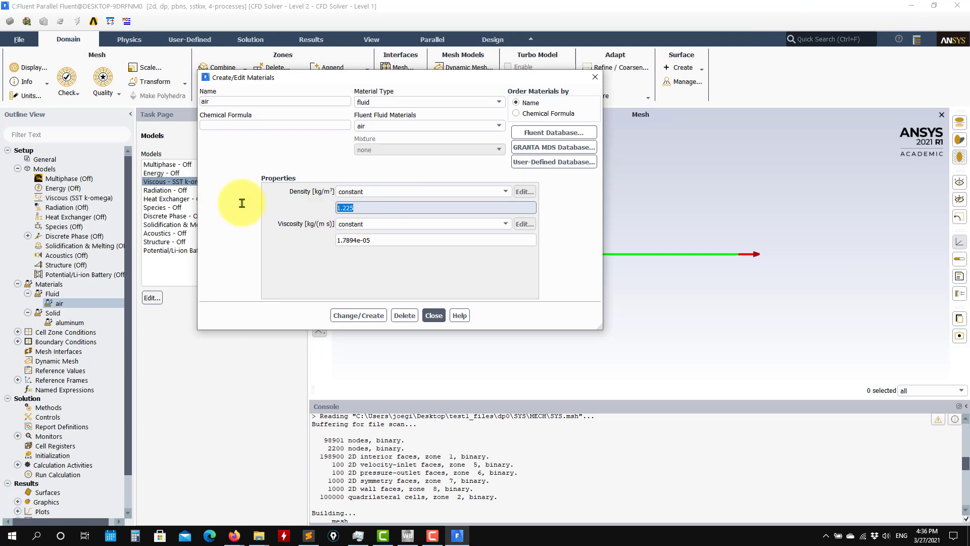
text(1)
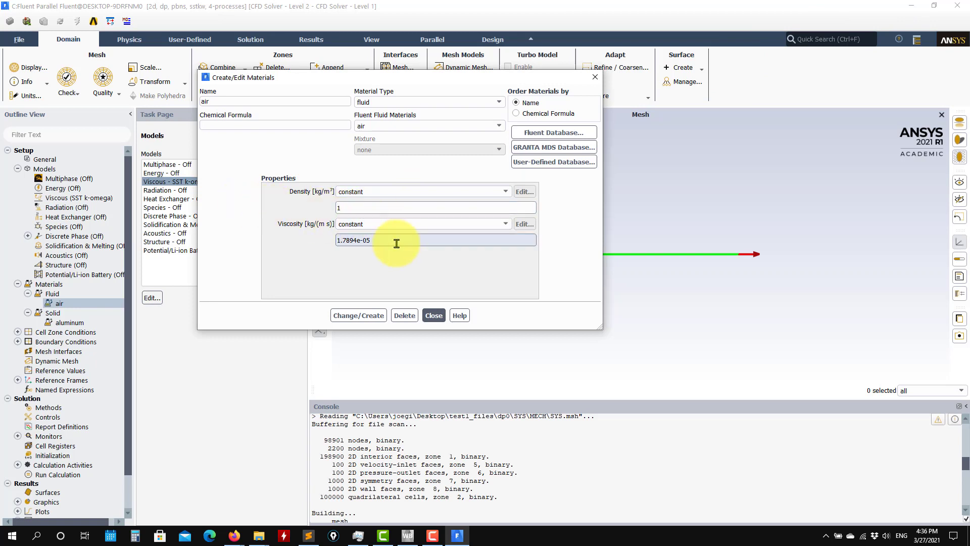
drag(398, 241, 220, 241)
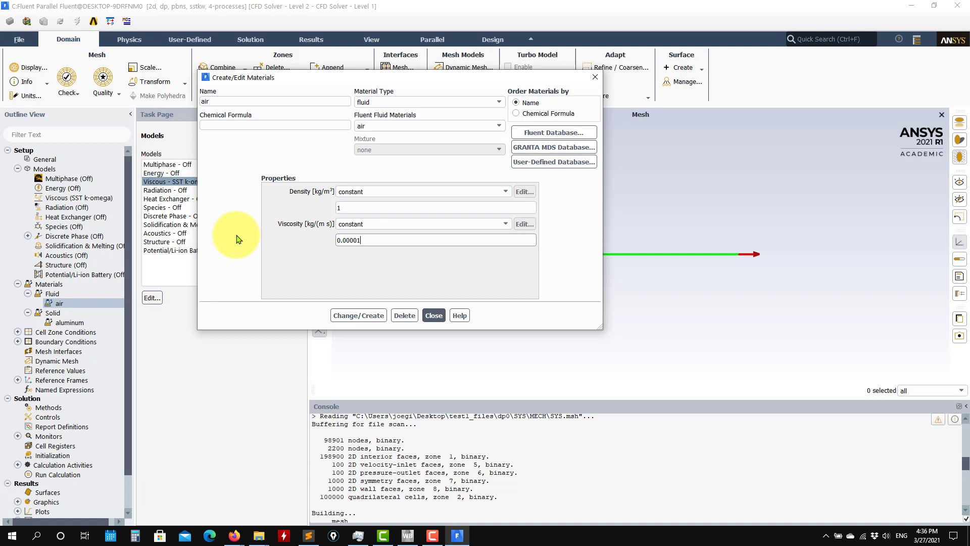
click(237, 235)
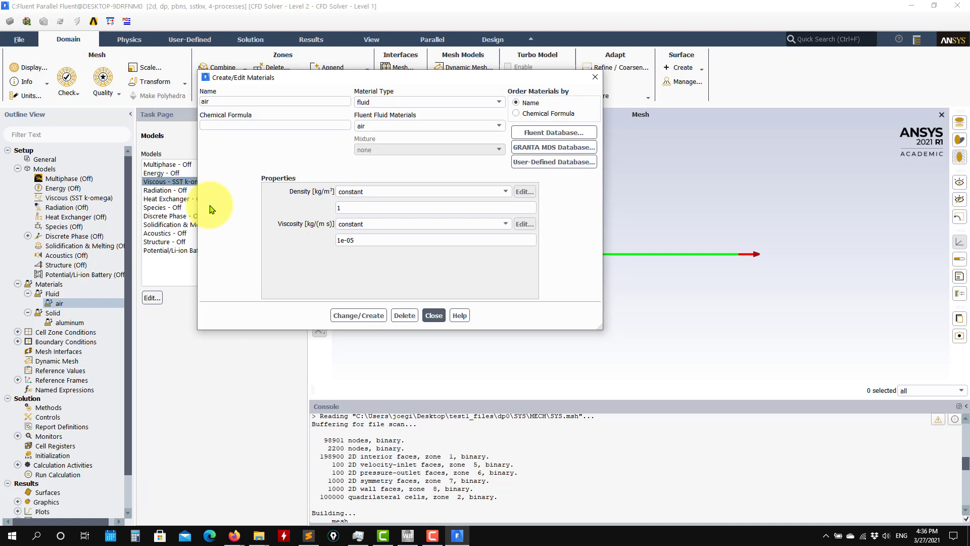
click(370, 237)
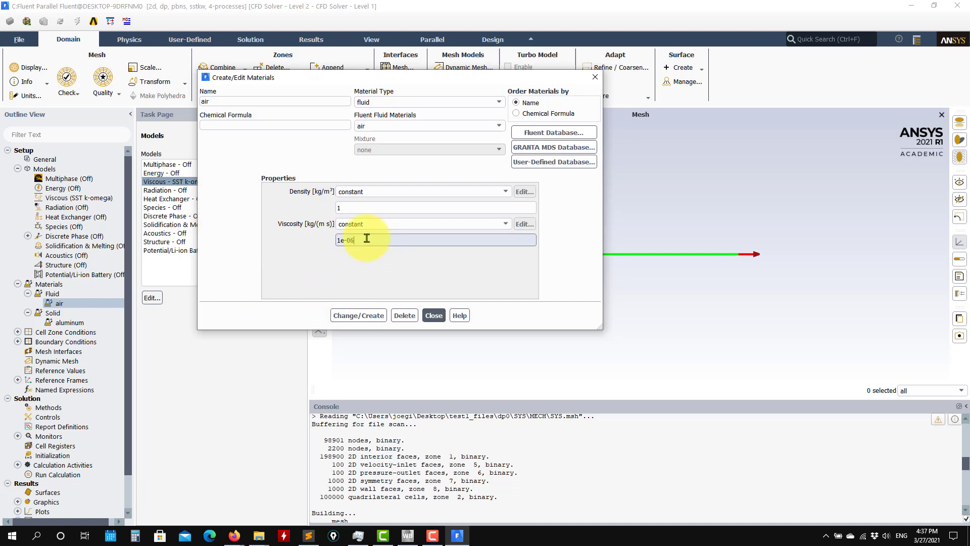
key(Return)
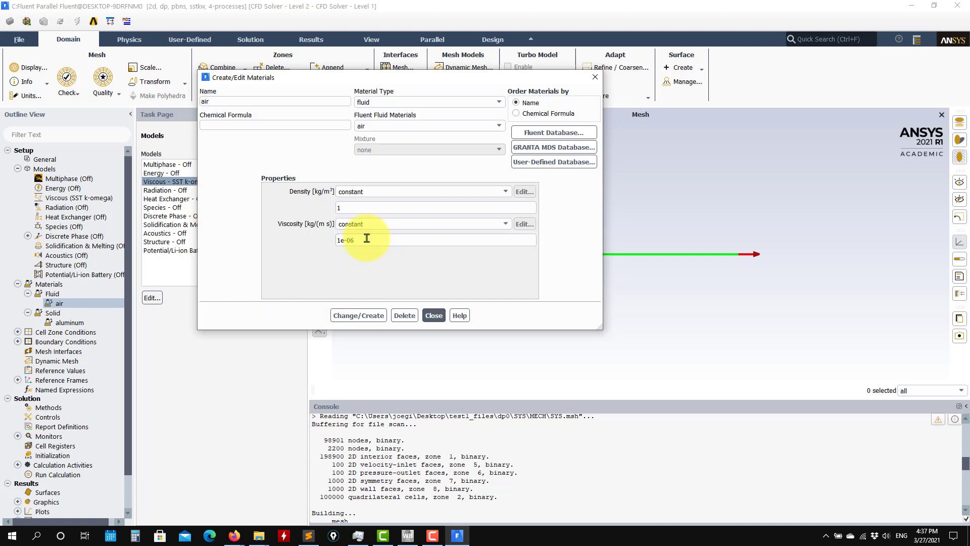
click(359, 316)
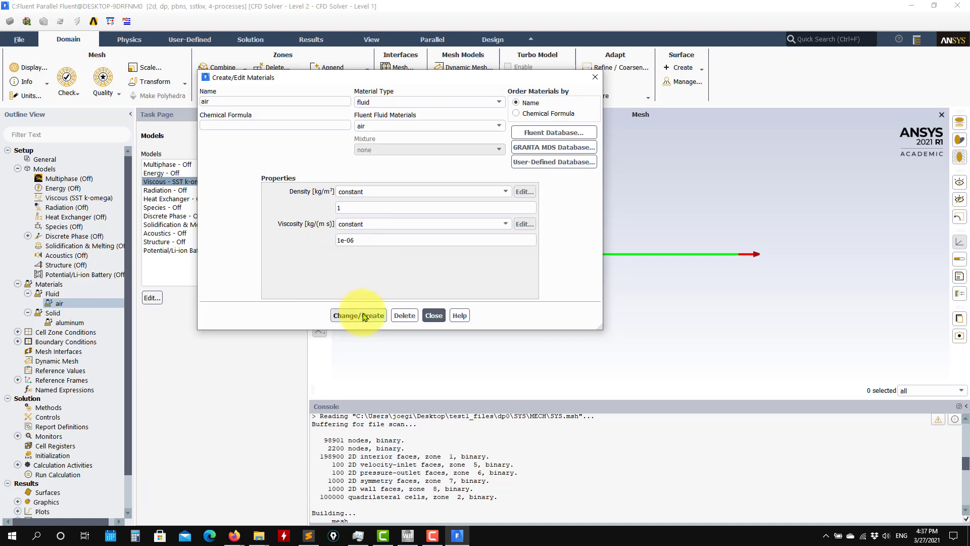
click(433, 315)
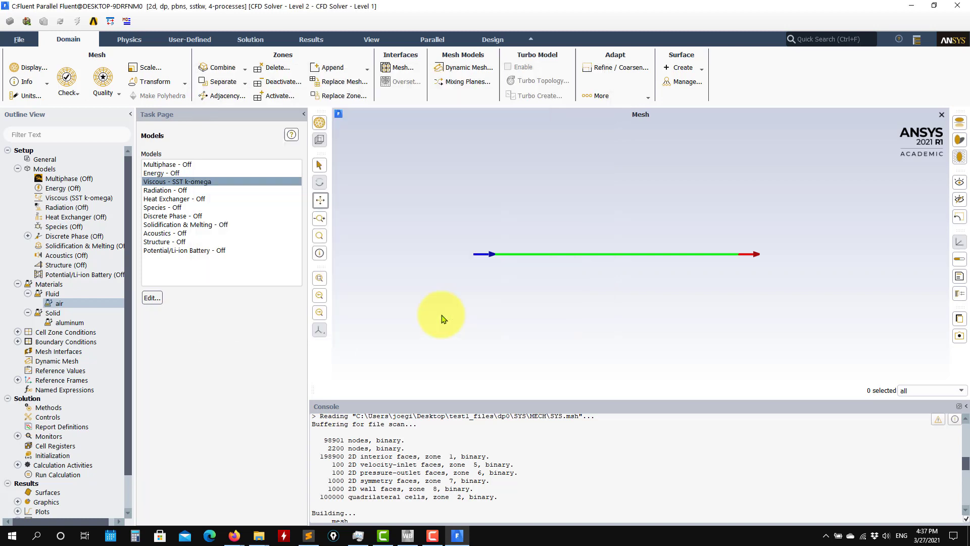
Show the boundary conditions, keep the inlet zone's type as velocity-inlet and open its settings for editing.
click(17, 332)
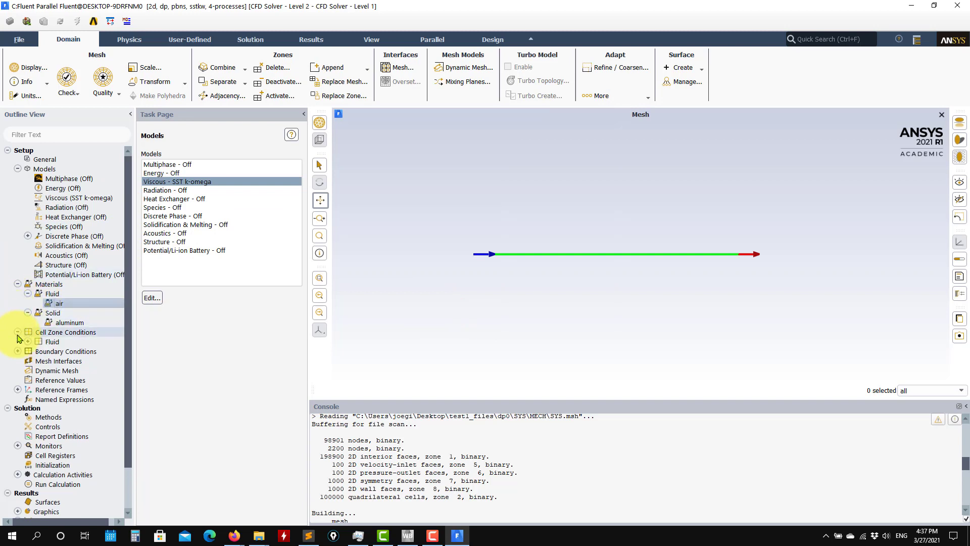
click(18, 332)
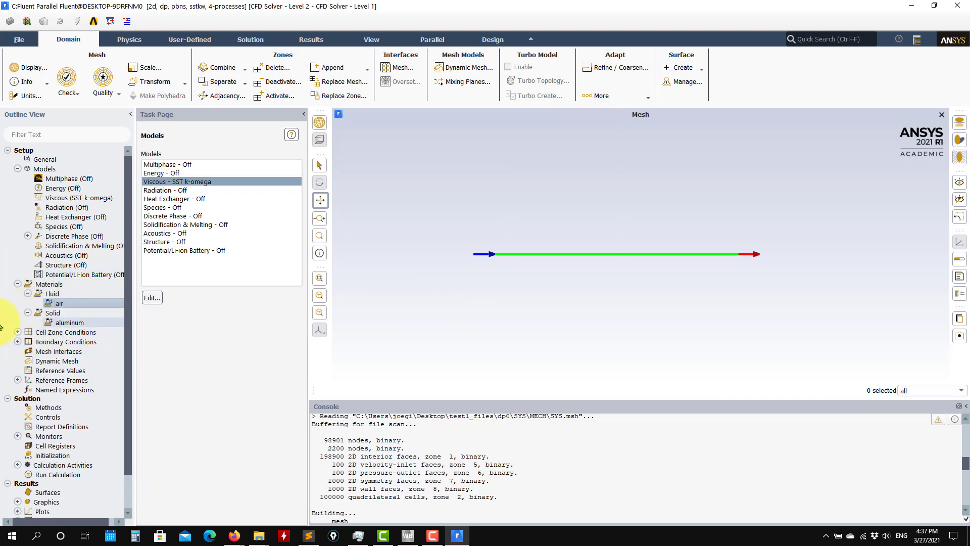
double_click(38, 342)
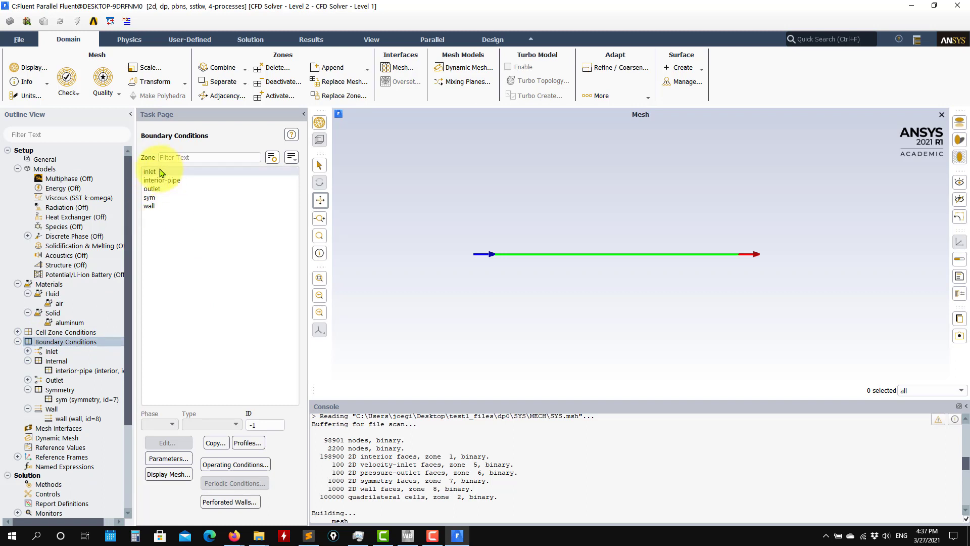
click(161, 173)
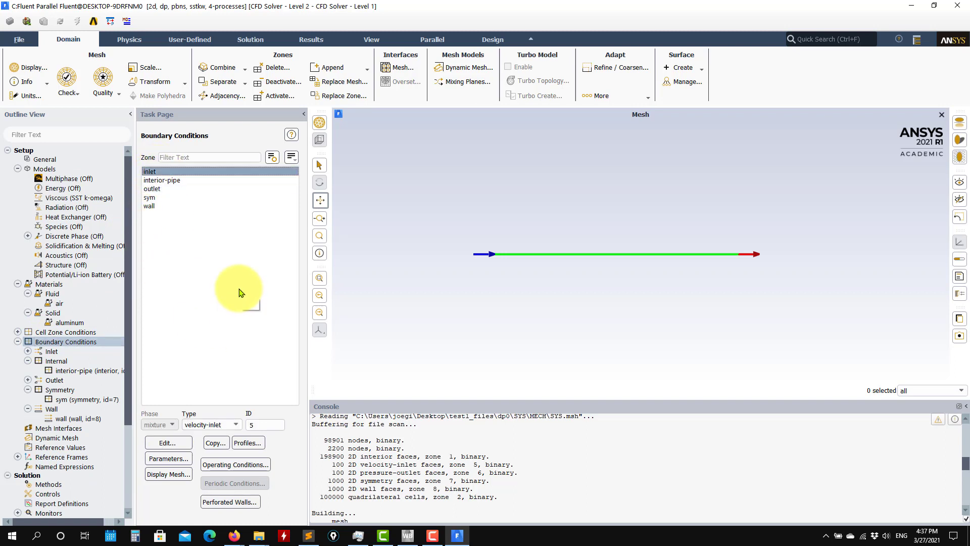
click(172, 443)
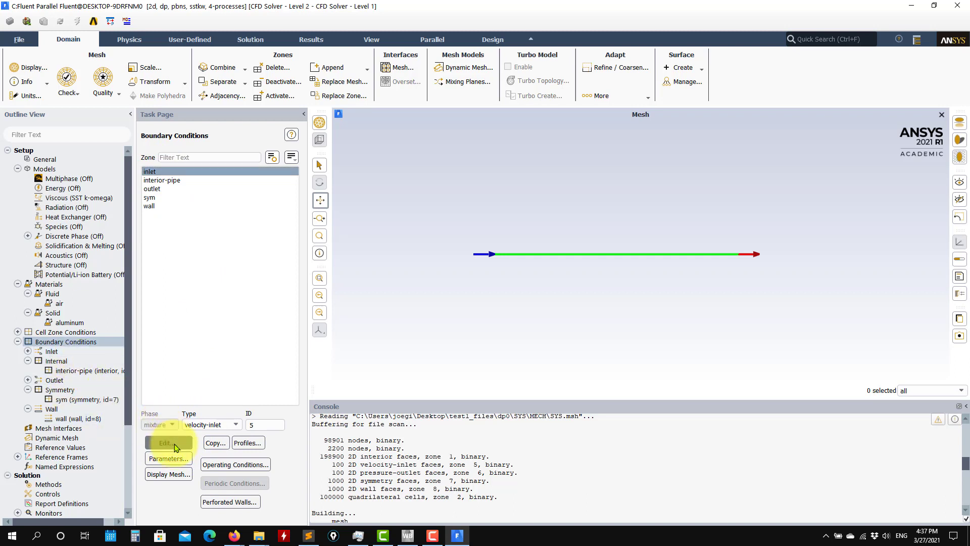
click(236, 424)
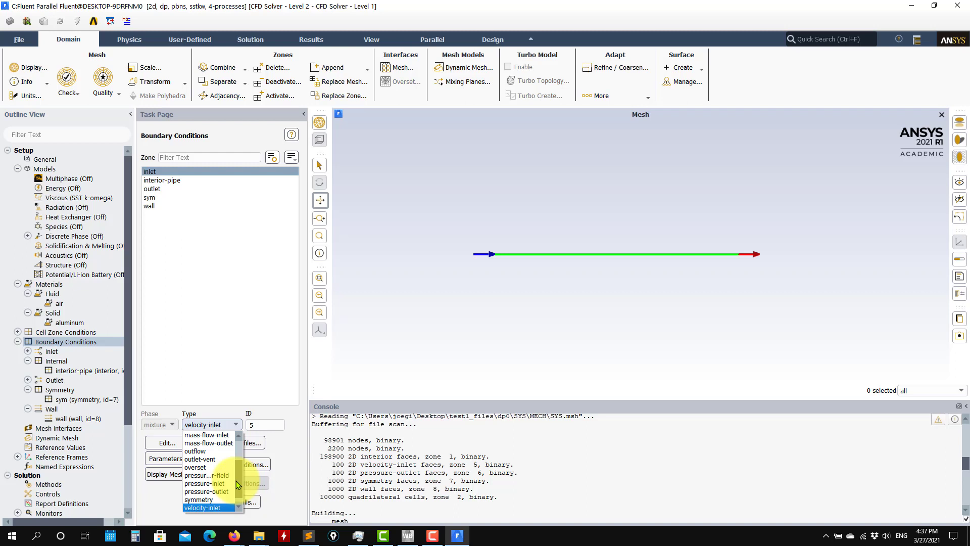
click(206, 507)
click(167, 443)
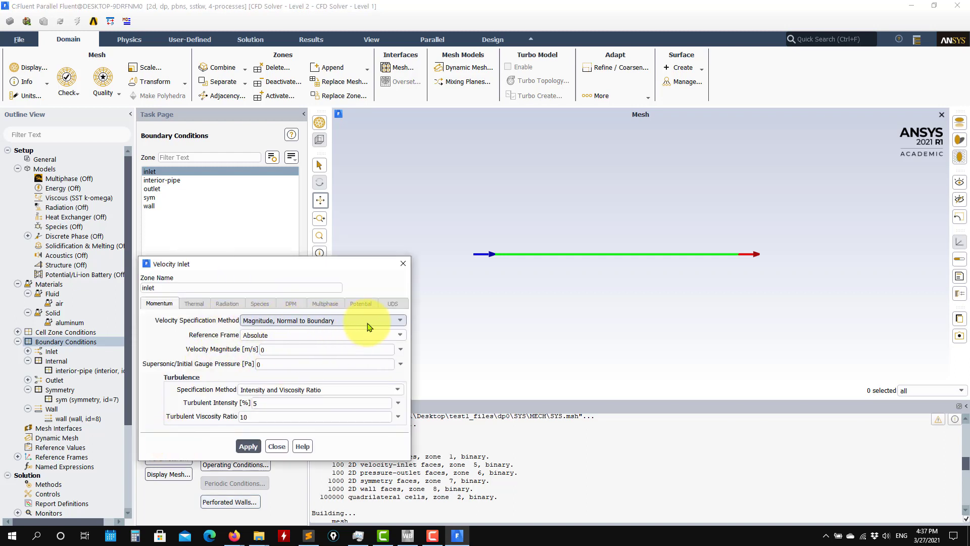
Specify the inlet velocity as Magnitude, Normal to Boundary with a velocity magnitude of 1 m/s.
click(348, 321)
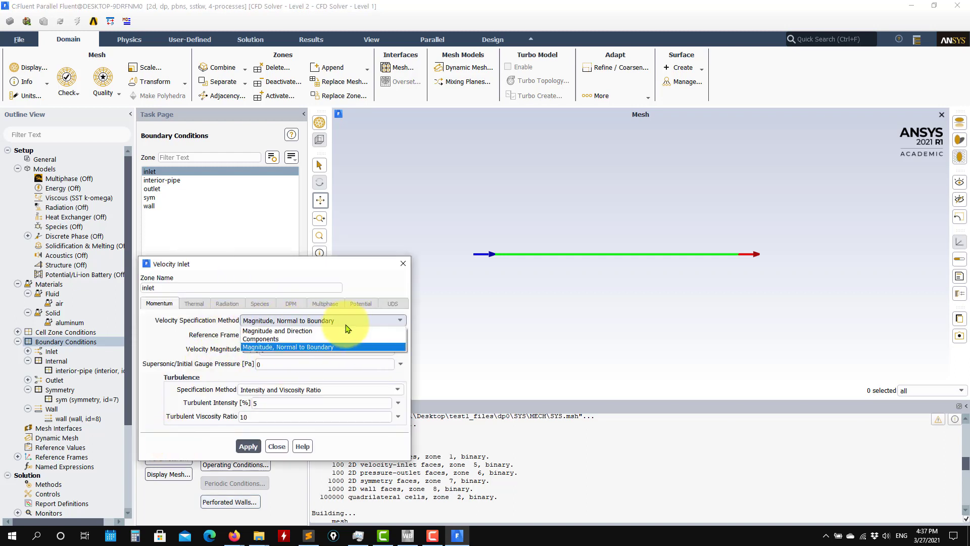
click(261, 348)
click(277, 348)
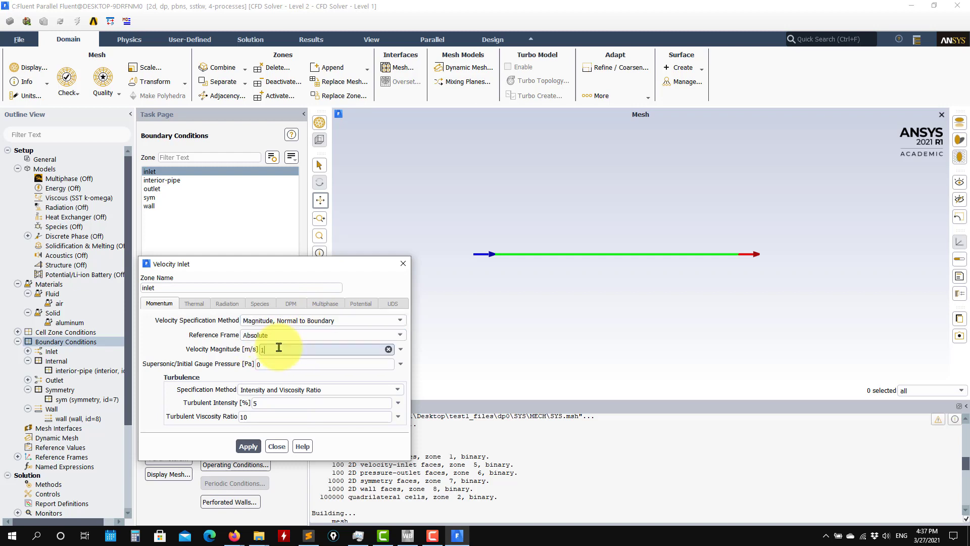
text(1)
drag(258, 265, 268, 115)
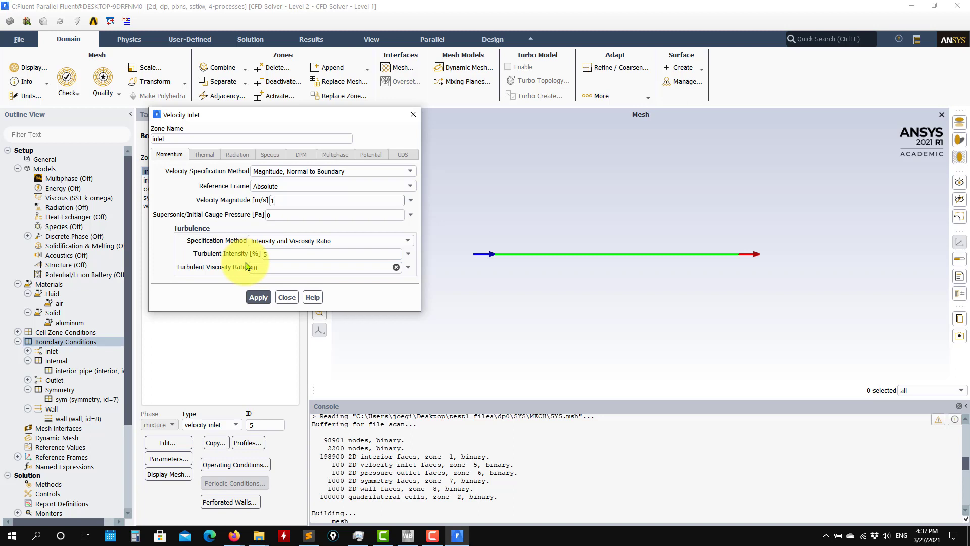
Specify the inlet turbulence by Intensity and Hydraulic Diameter, with 1% intensity and a 0.01 m diameter, and apply the inlet settings.
click(407, 241)
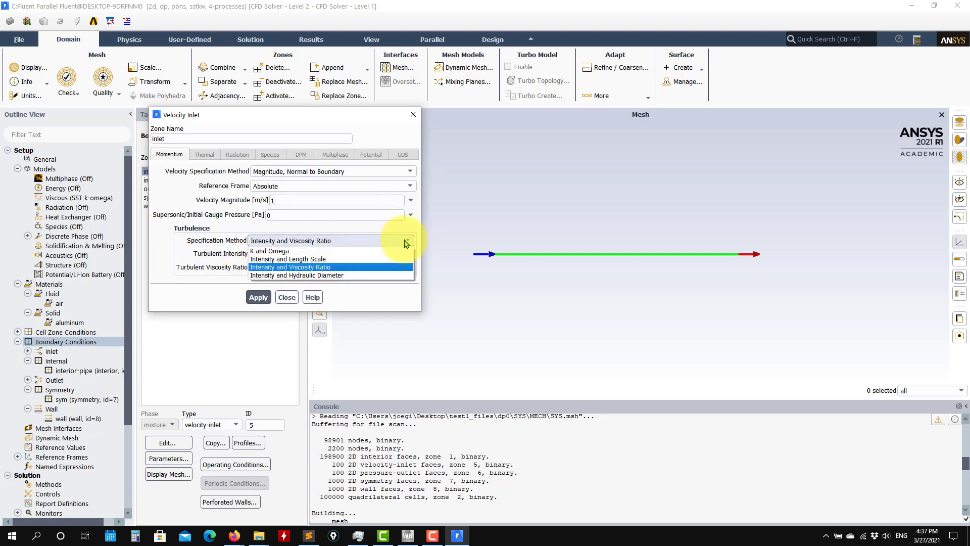
click(283, 275)
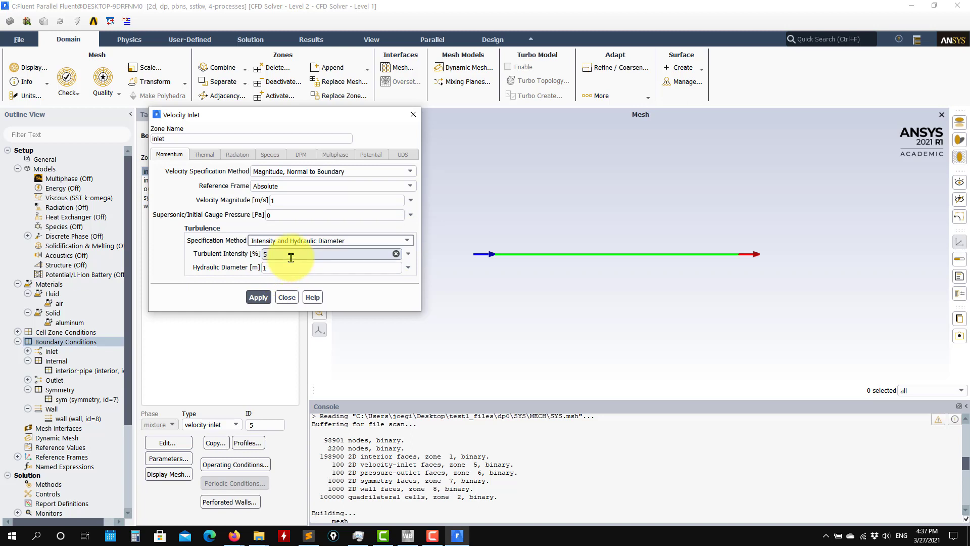
drag(281, 253, 219, 252)
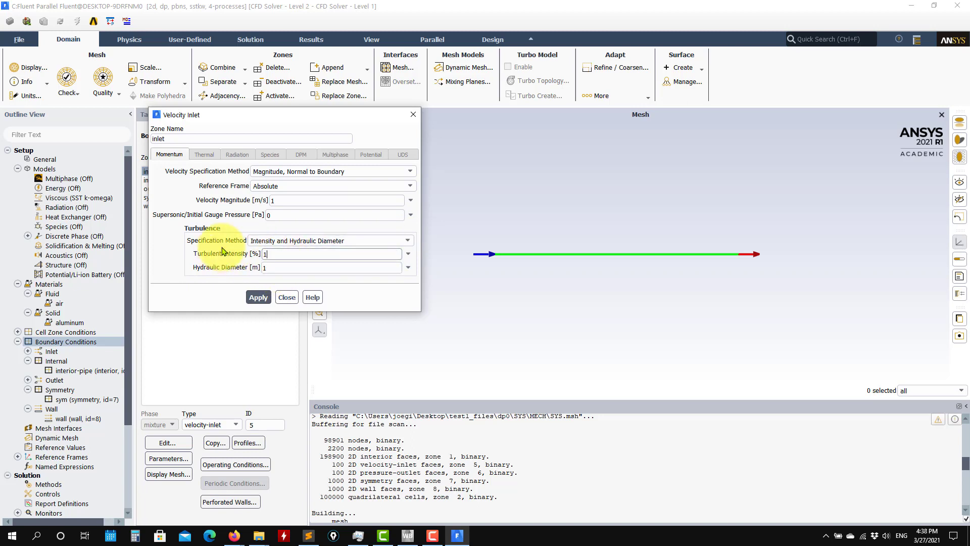
double_click(281, 269)
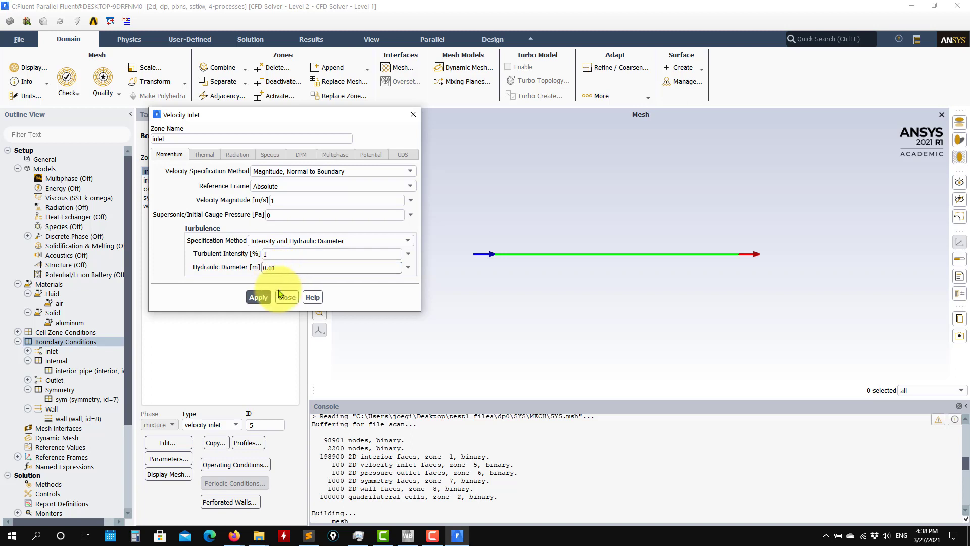
click(259, 297)
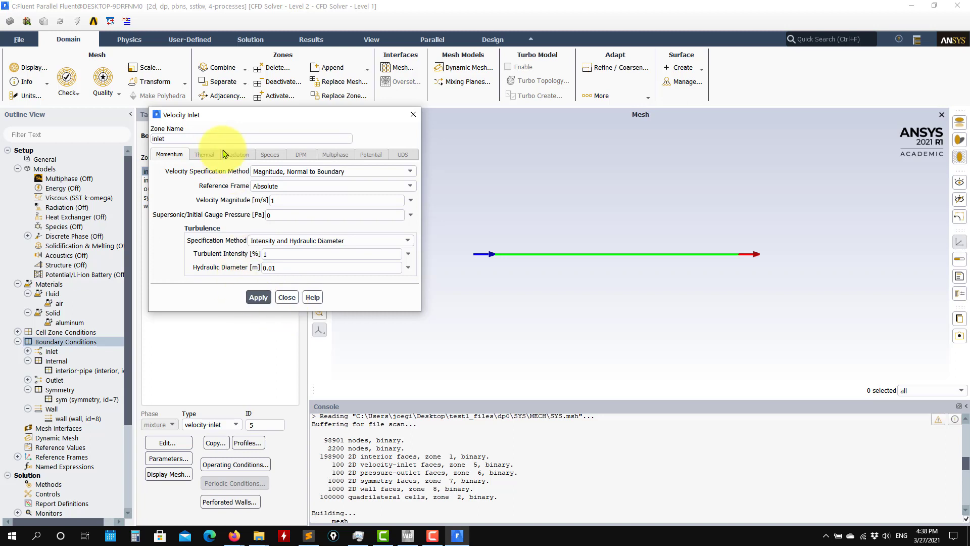
click(287, 297)
Set the pressure outlet's backflow turbulent intensity to 1% and backflow turbulent viscosity ratio to 0.01, and apply the settings.
click(153, 189)
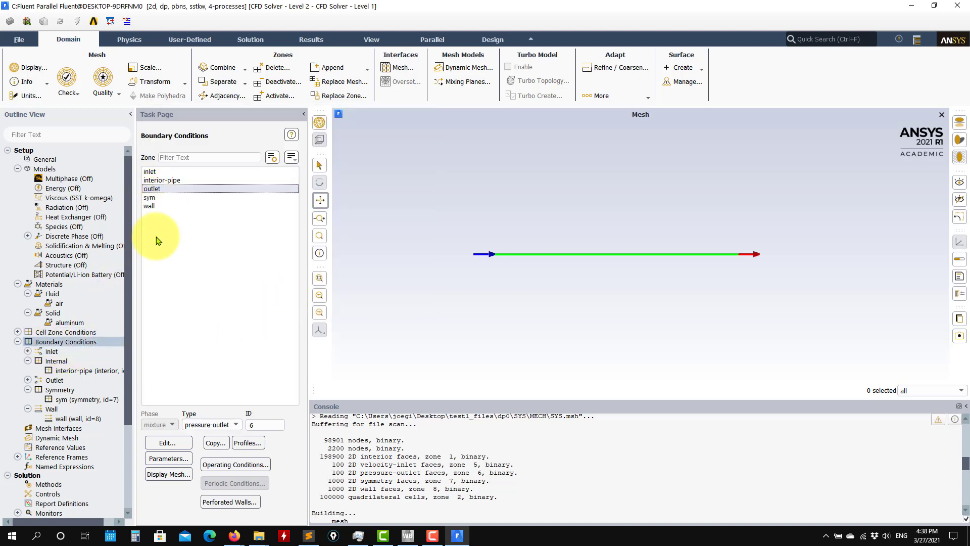
click(164, 445)
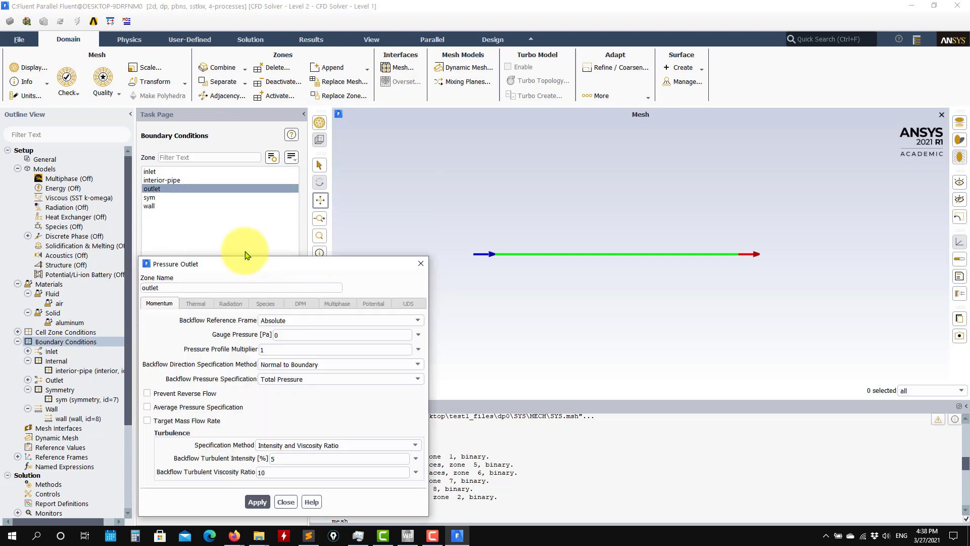
drag(439, 259, 294, 91)
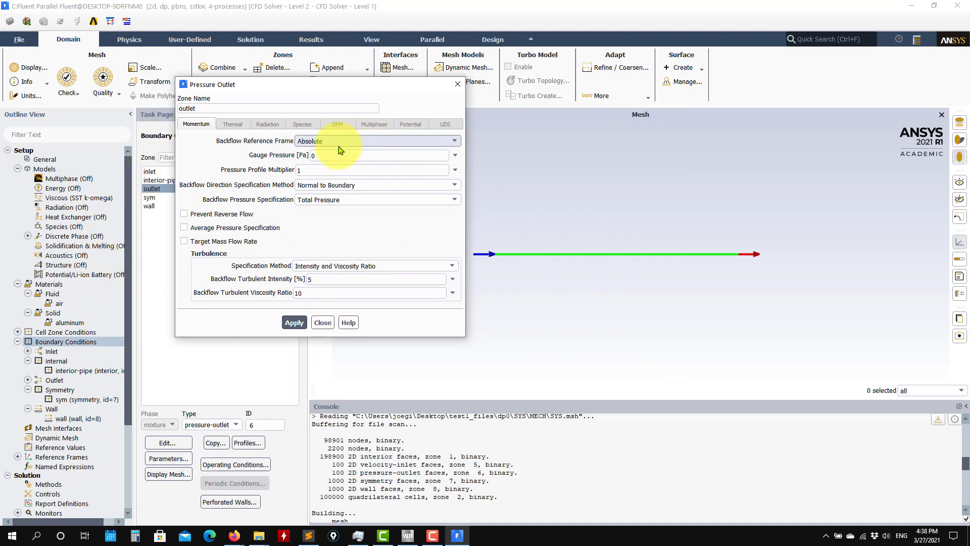
double_click(321, 155)
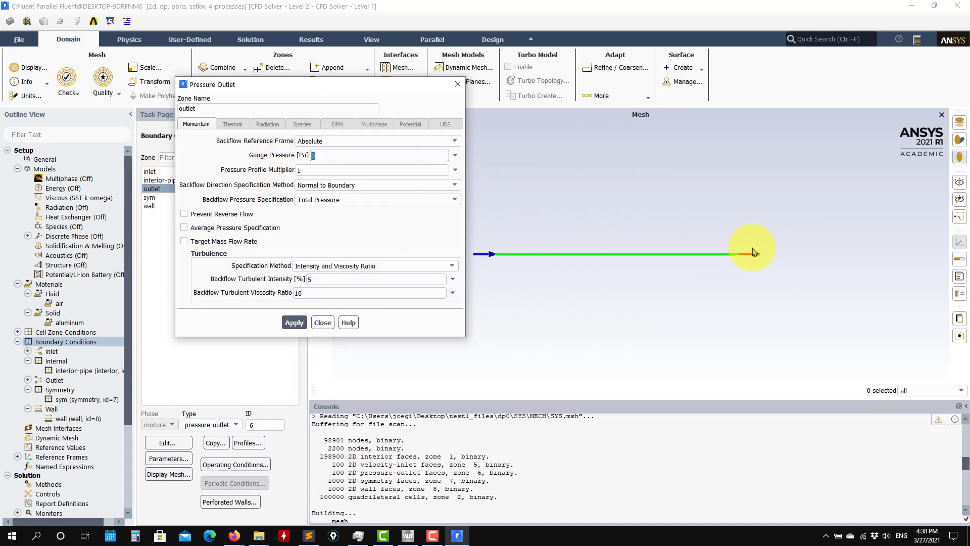
drag(733, 252, 749, 242)
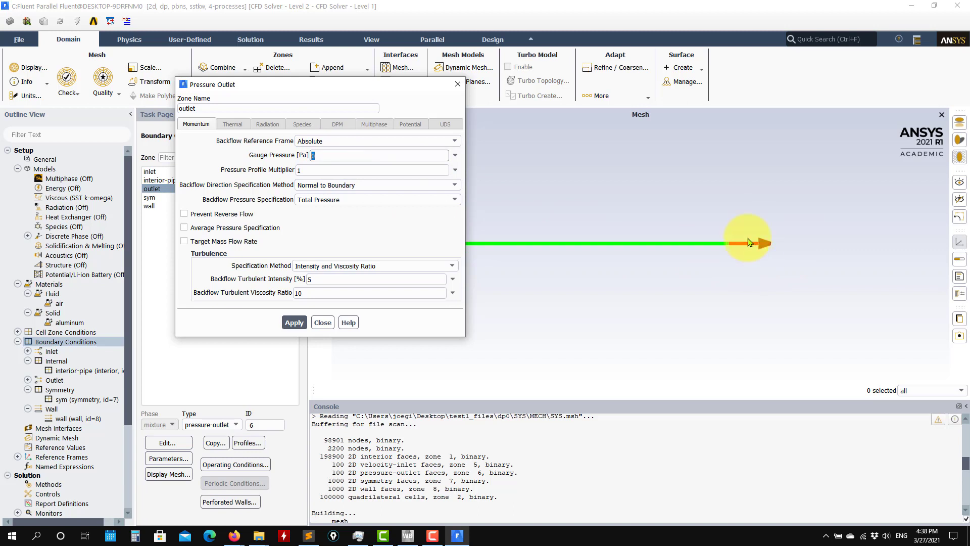
middle_drag(749, 242, 677, 286)
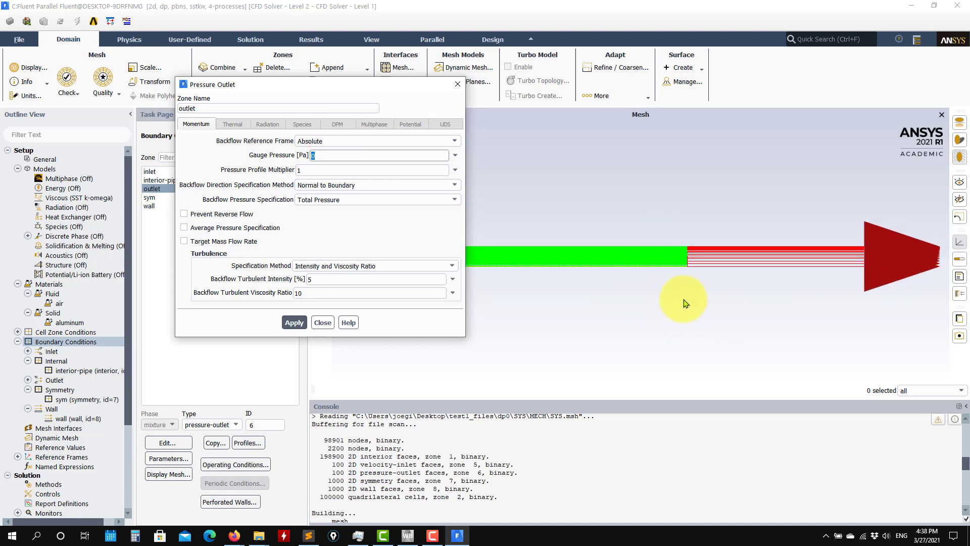
scroll(682, 313, down, 5)
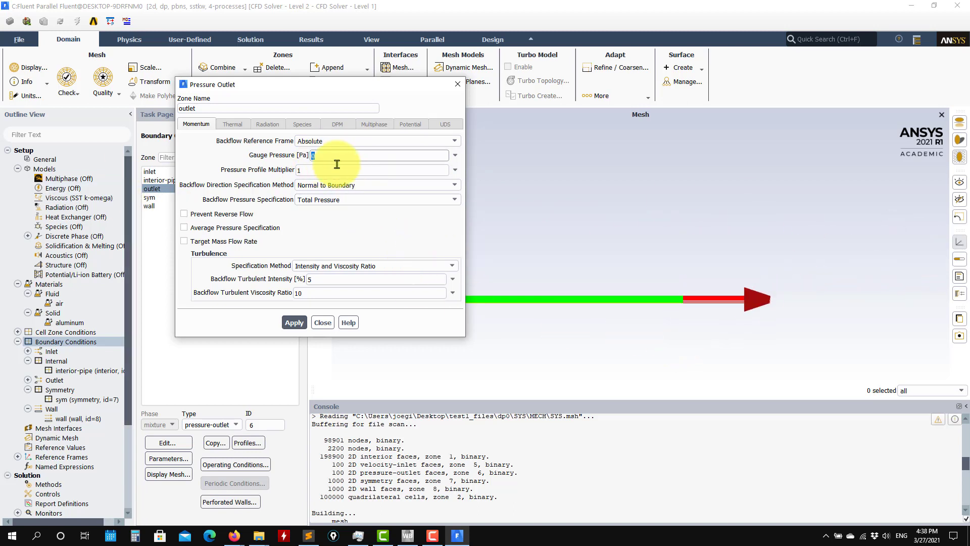
double_click(313, 280)
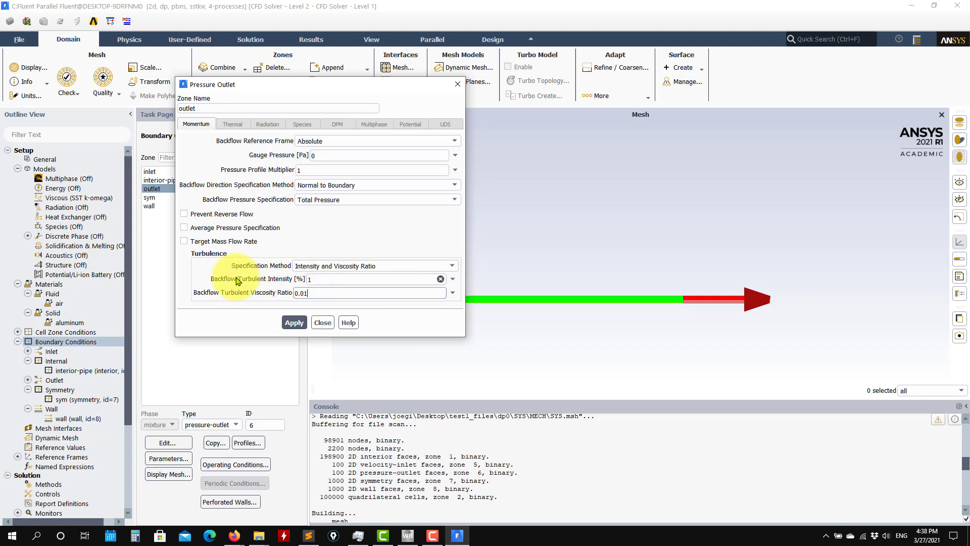
scroll(694, 310, up, 5)
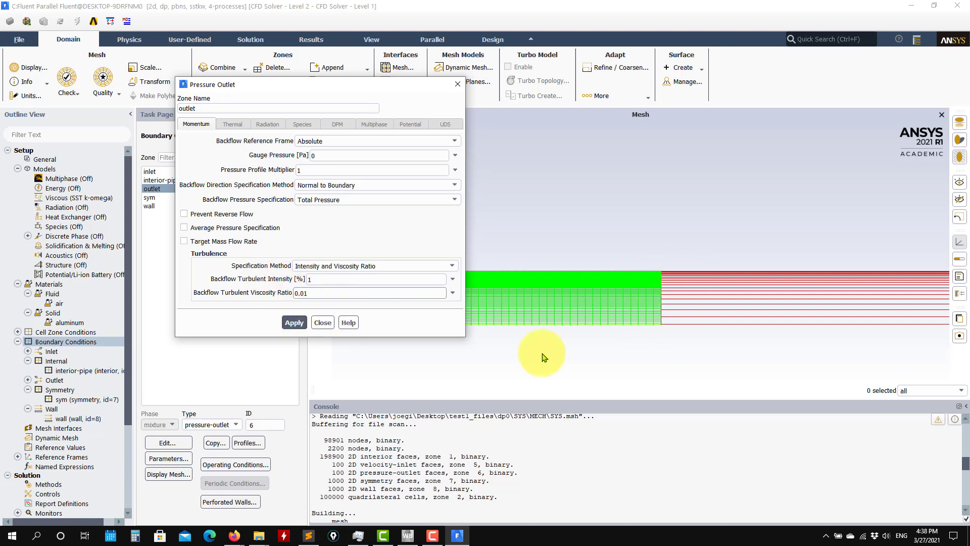
click(297, 321)
click(322, 323)
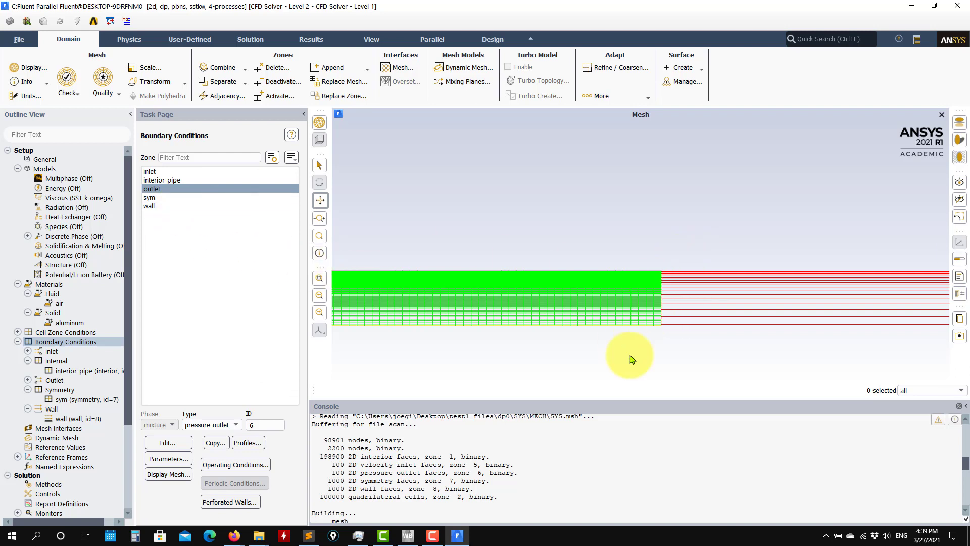
Keep the sym zone's boundary type as symmetry and close its settings dialog.
click(150, 197)
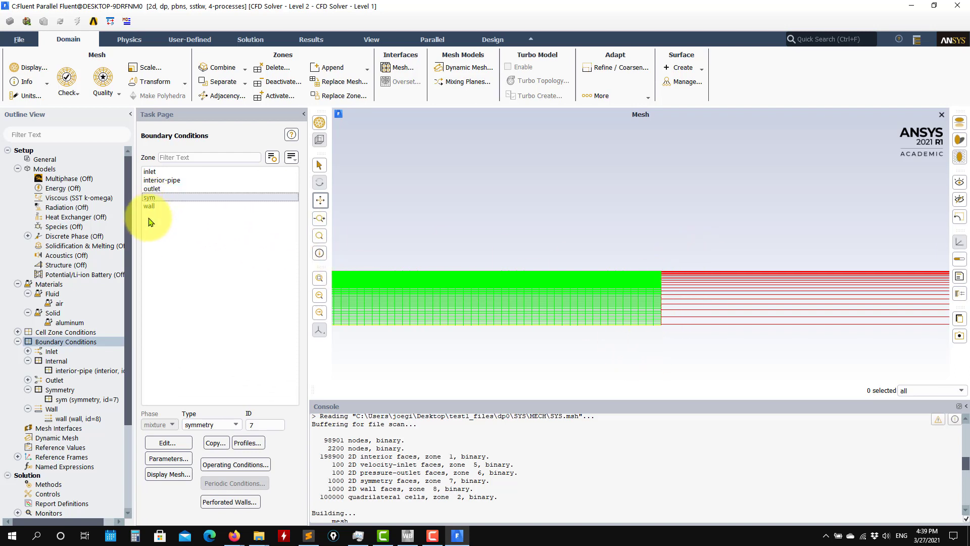
click(235, 425)
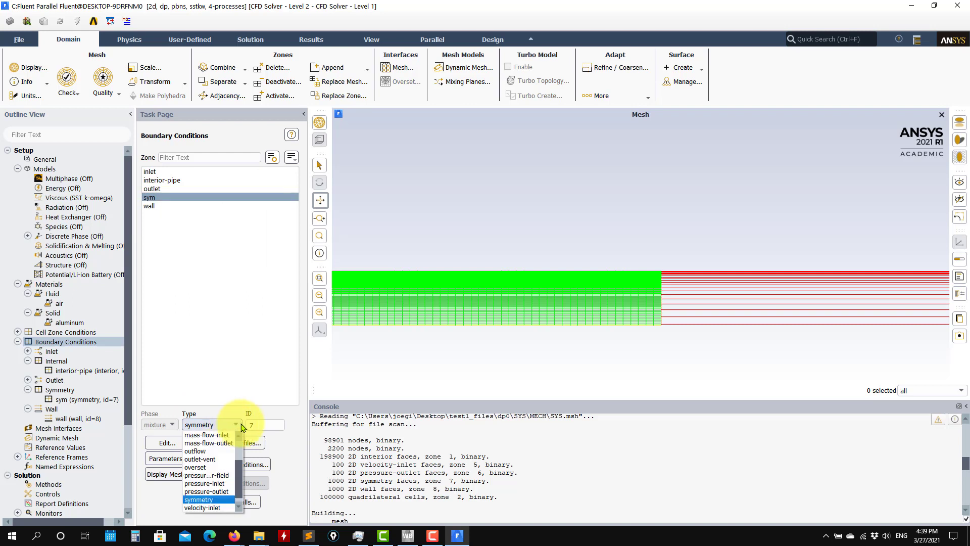
click(207, 499)
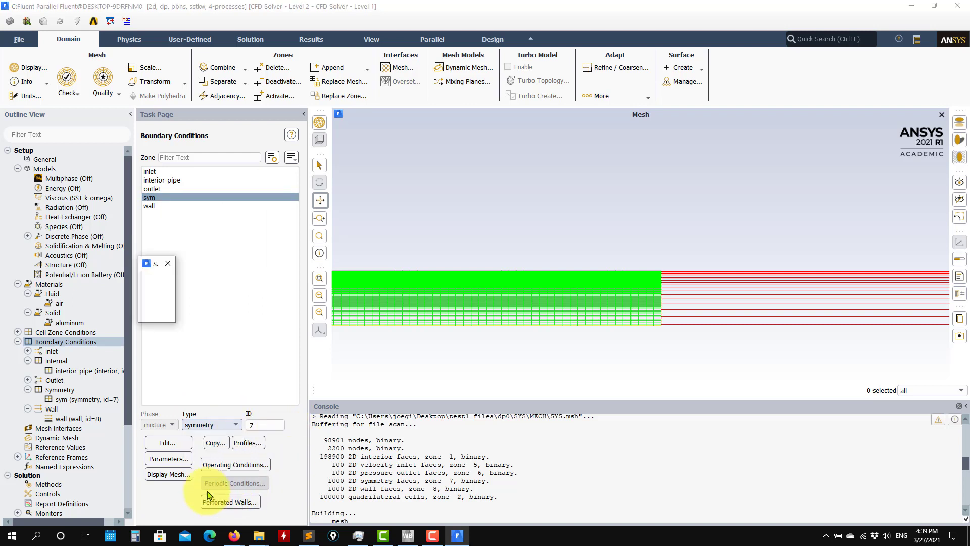
click(243, 312)
Keep the wall zone's type as wall, with the stationary, no-slip settings, and close its dialog.
key(Down)
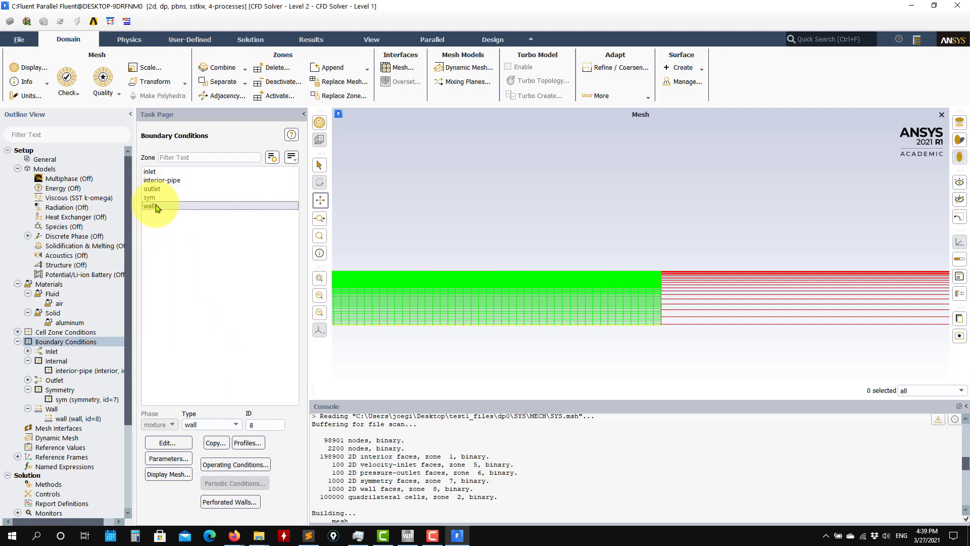
click(236, 425)
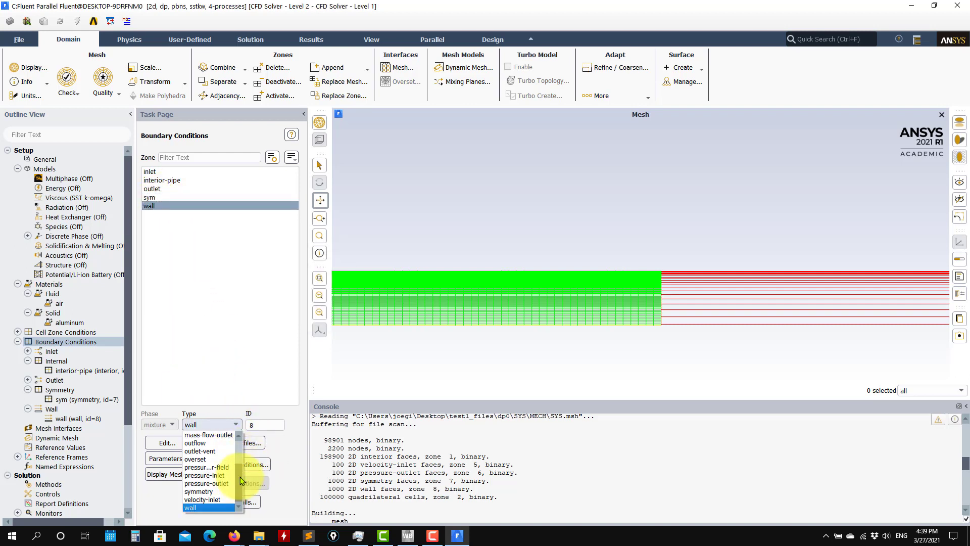
key(Up)
key(Up)
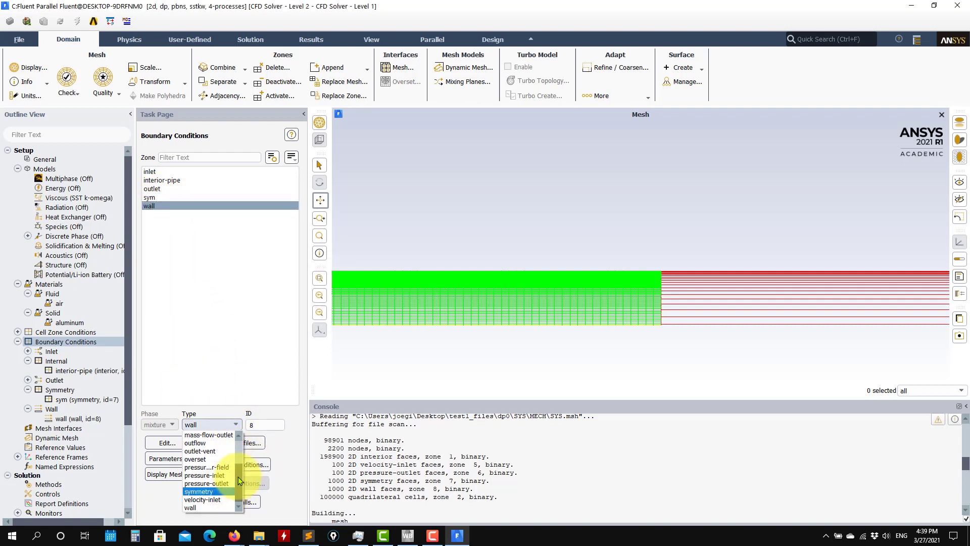
click(194, 508)
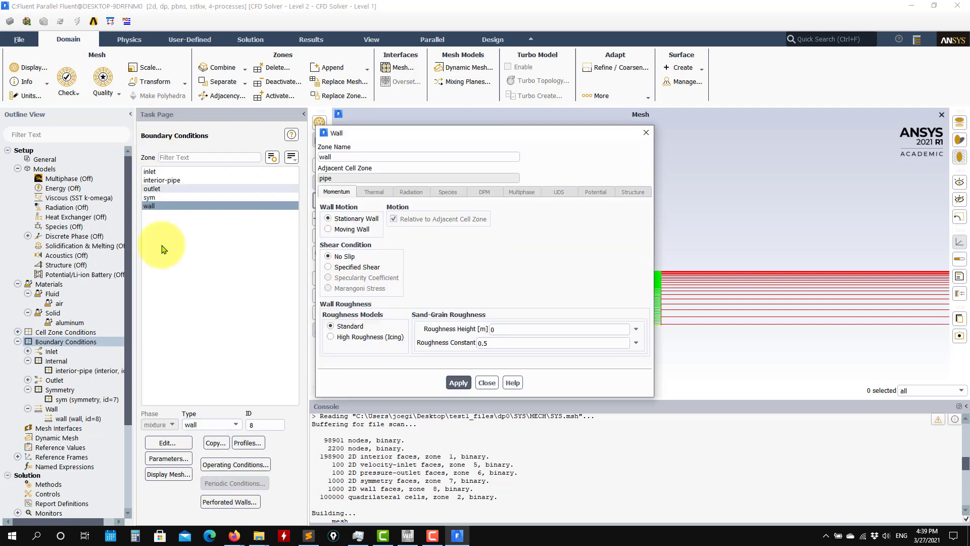
click(482, 383)
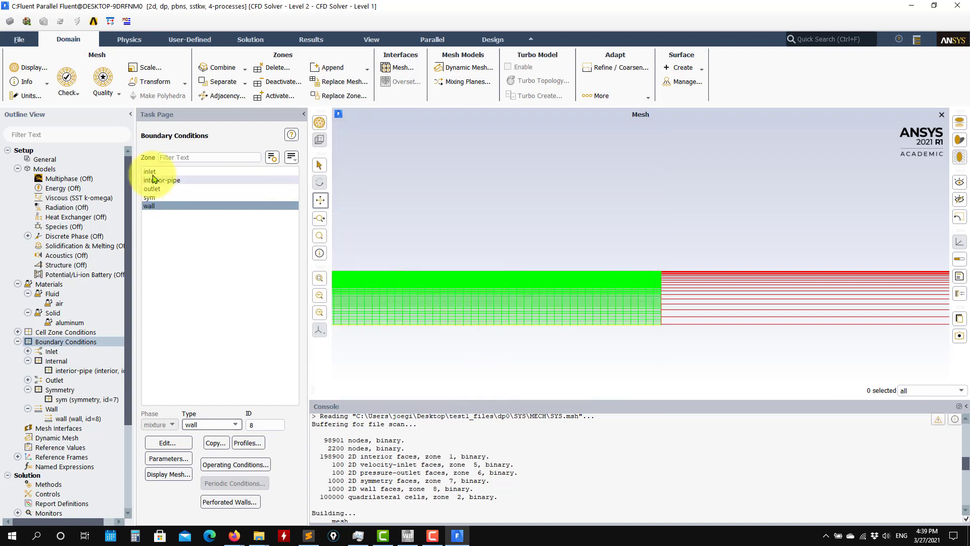
Check the boundary types assigned to the inlet, outlet and sym zones.
click(159, 173)
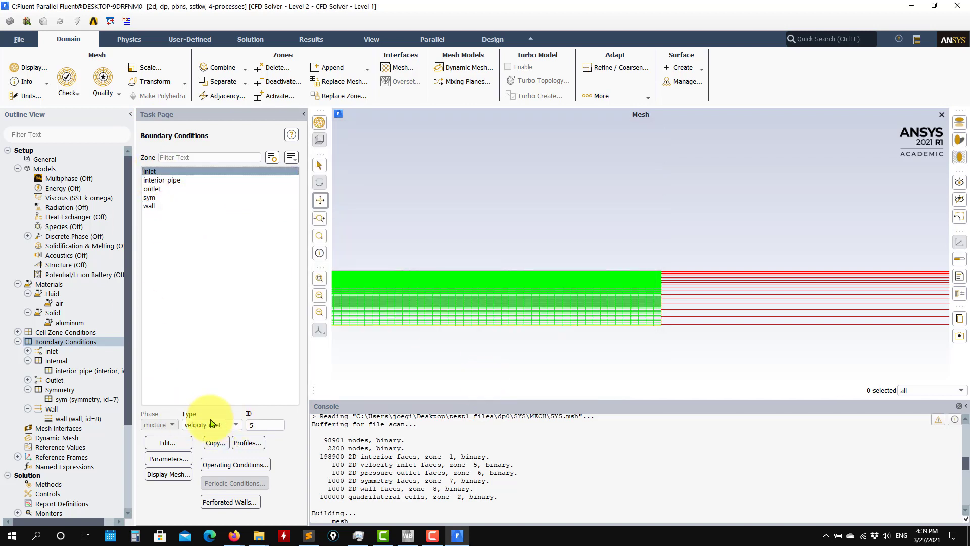
click(155, 189)
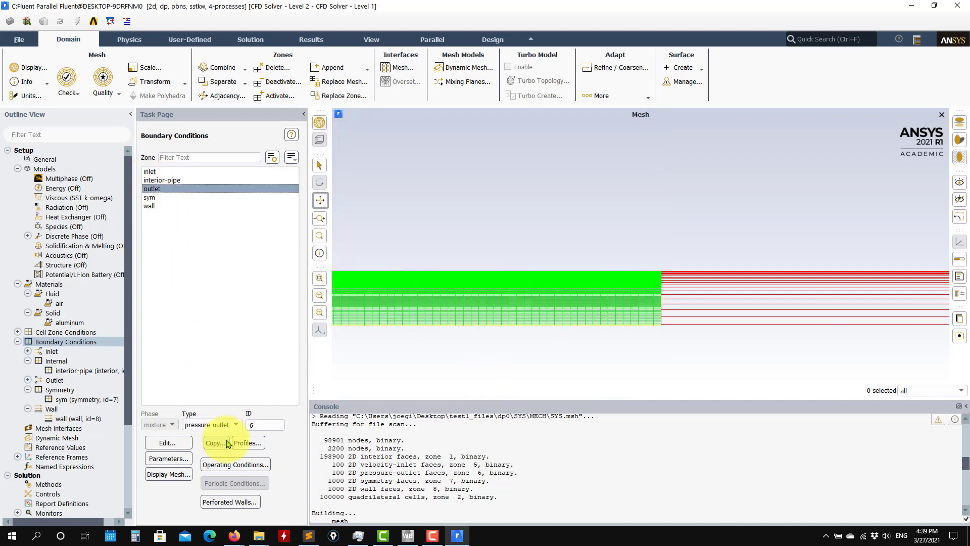
click(160, 197)
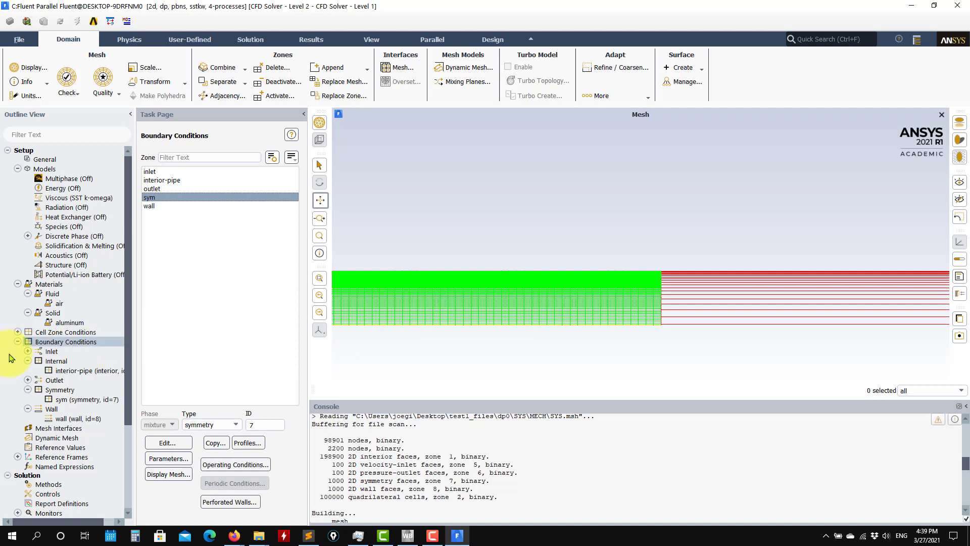
Collapse the boundary conditions branch and compute the reference values from the inlet.
click(17, 342)
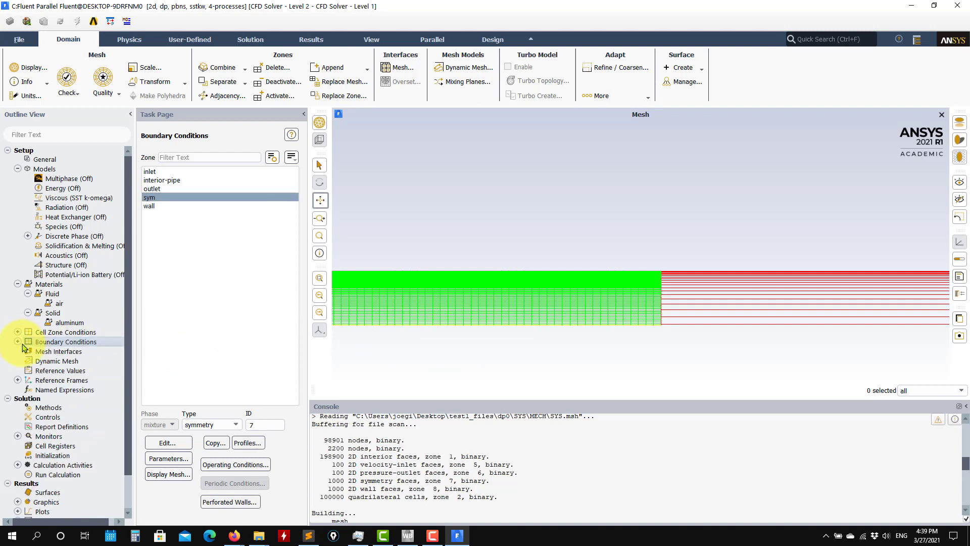
click(45, 374)
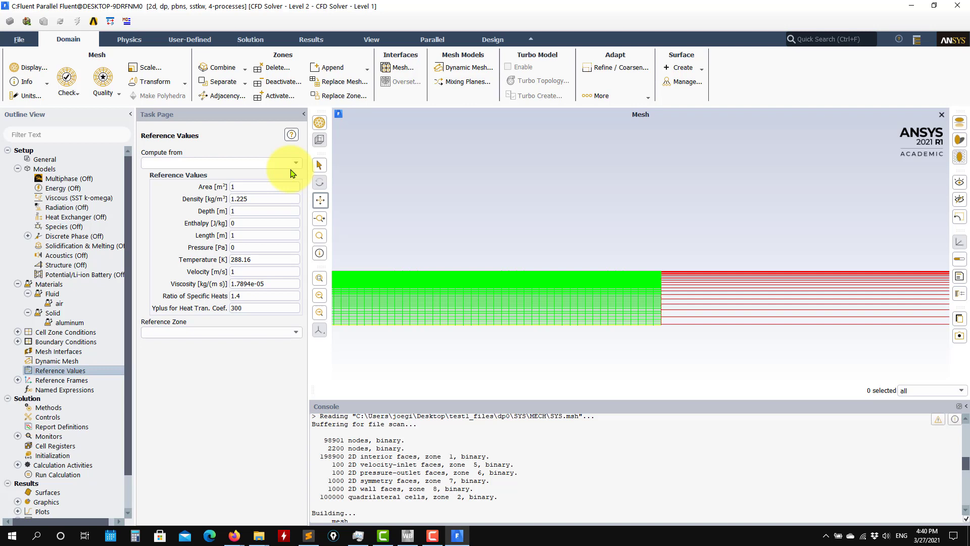
click(295, 162)
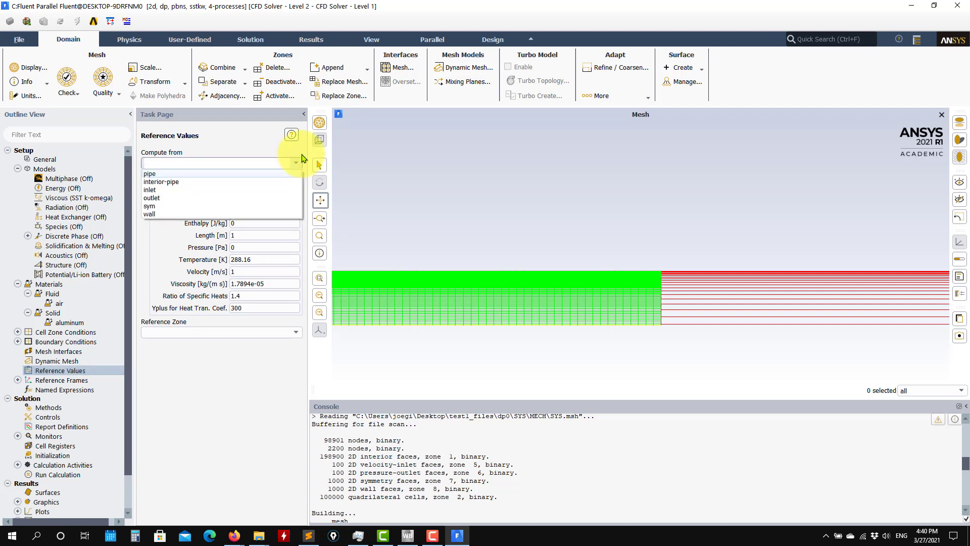
click(150, 192)
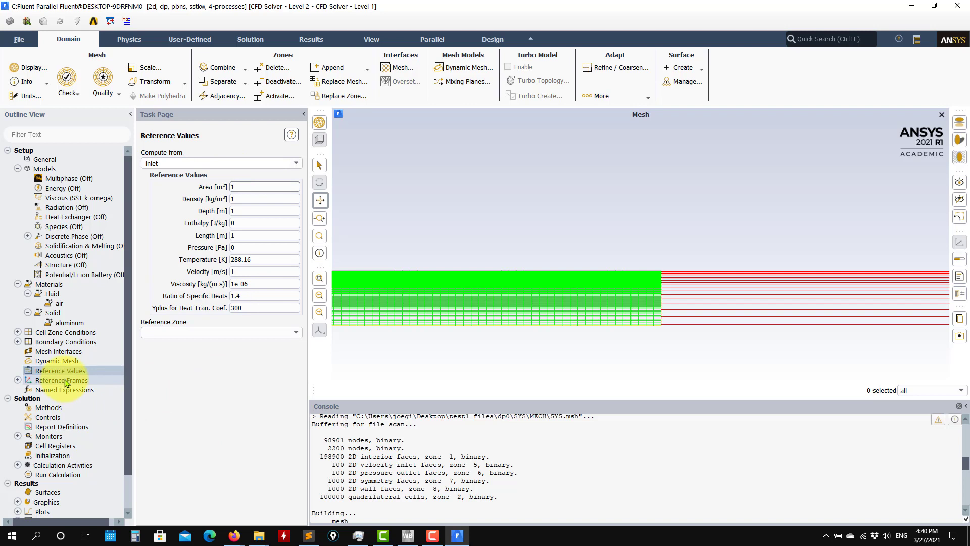
Show the solution methods and review the pressure-velocity coupling and spatial discretization schemes.
click(45, 383)
click(45, 390)
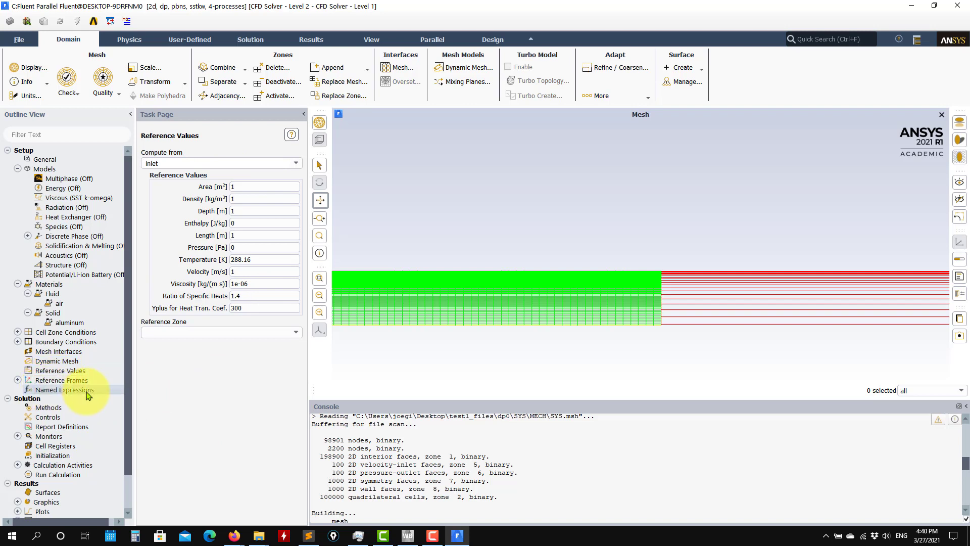
scroll(87, 395, down, 2)
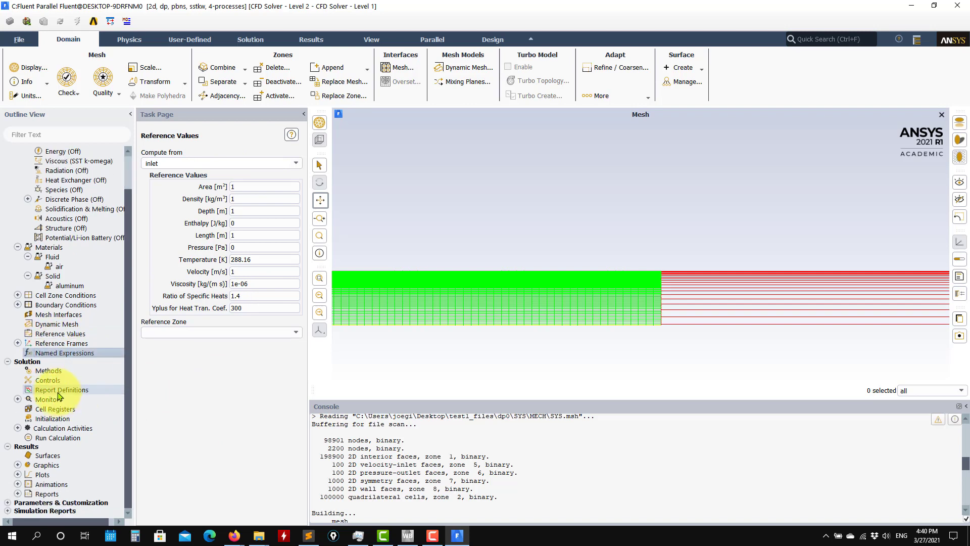
click(46, 370)
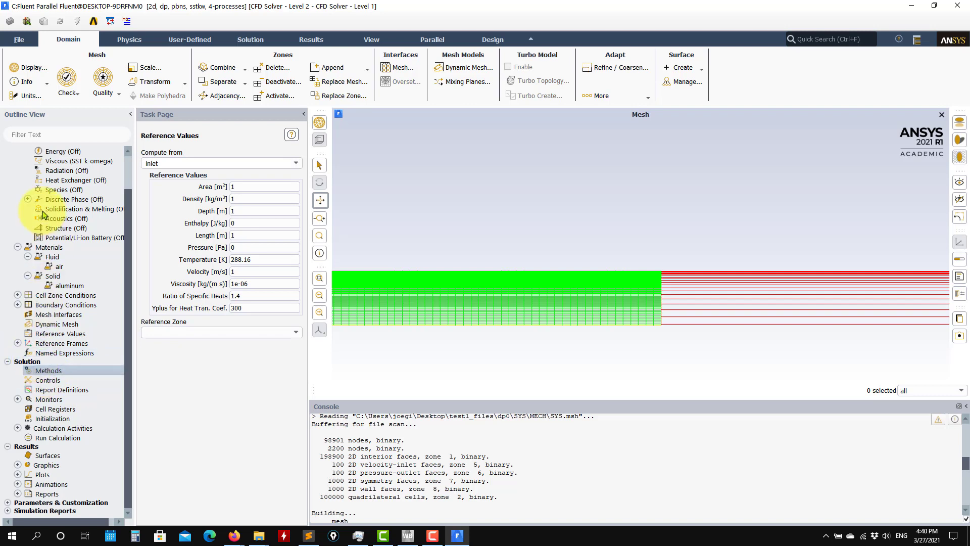
scroll(43, 212, up, 2)
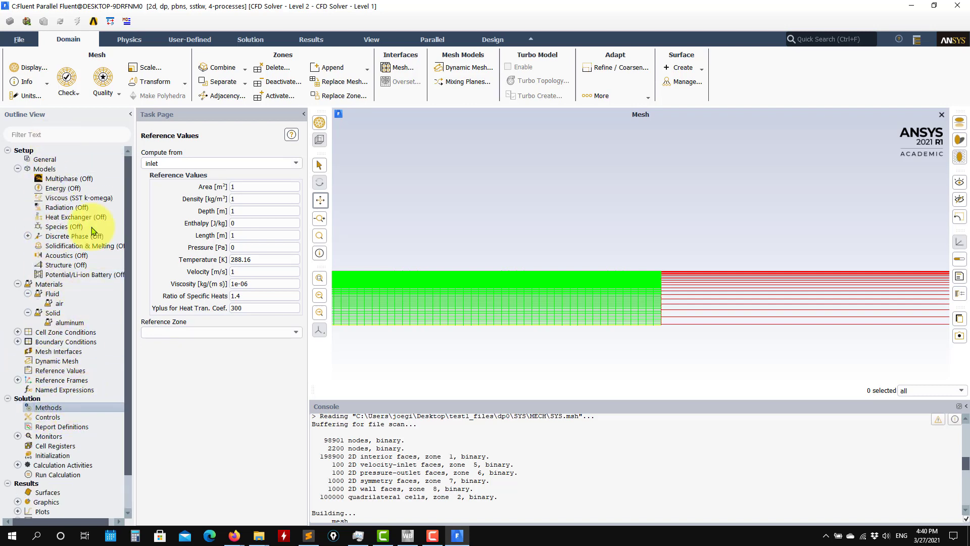
scroll(63, 303, down, 2)
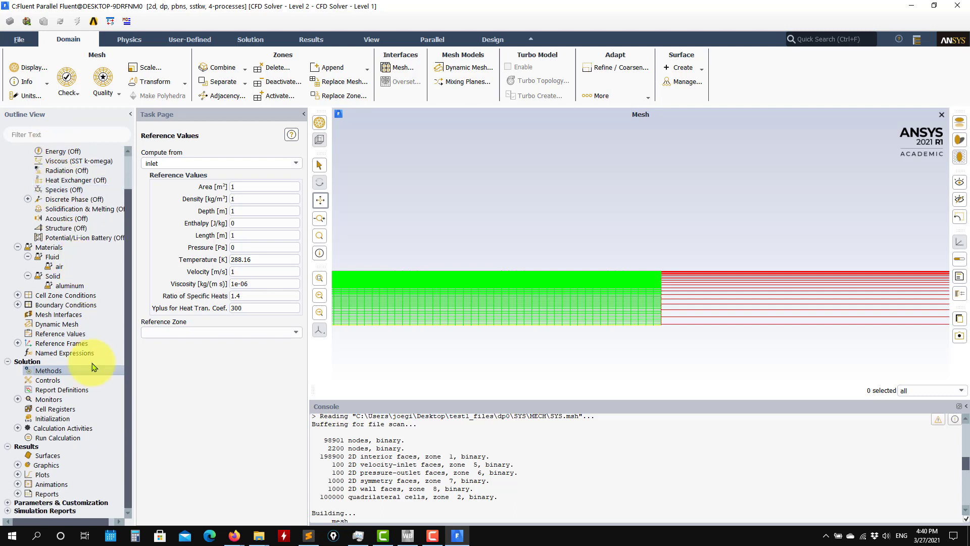
double_click(43, 372)
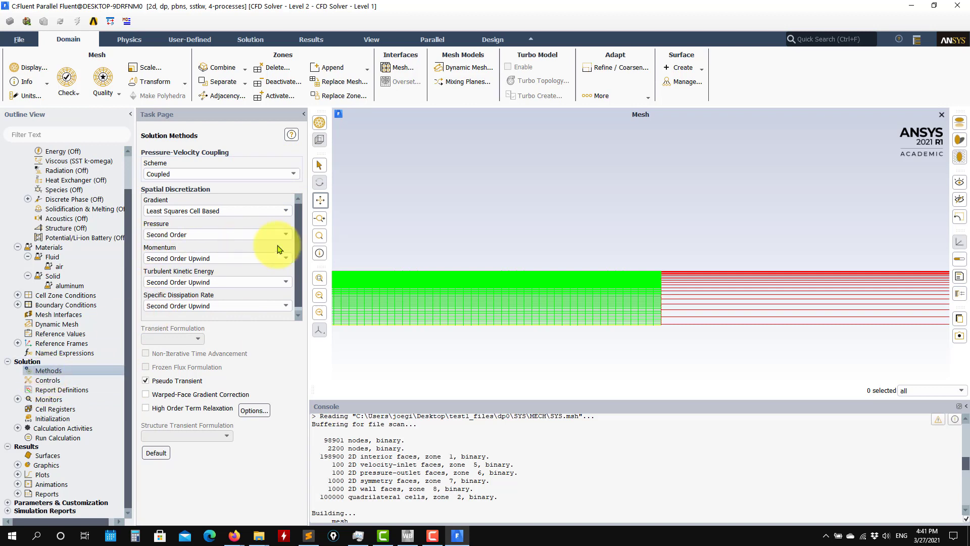
scroll(301, 252, down, 1)
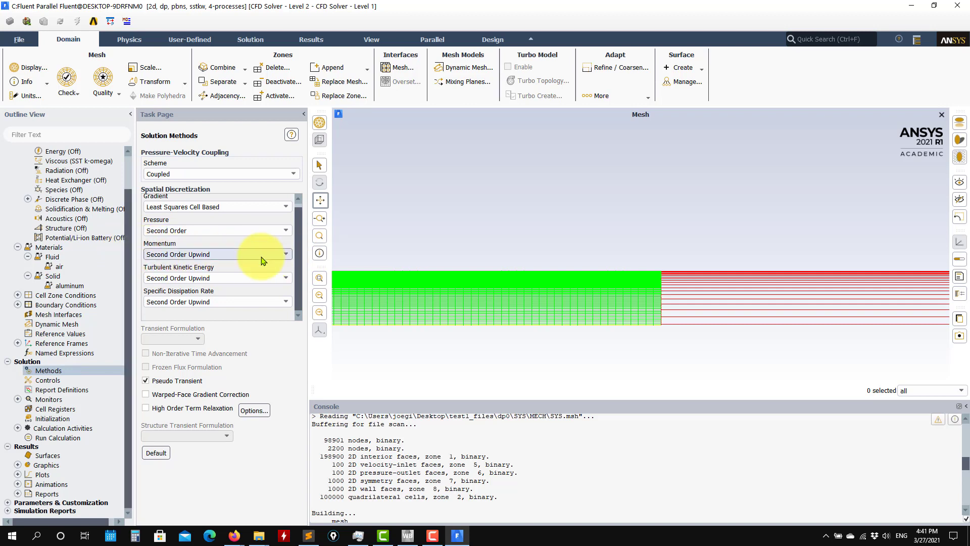
Set the momentum spatial discretization to First Order Upwind.
click(197, 255)
click(193, 266)
click(195, 255)
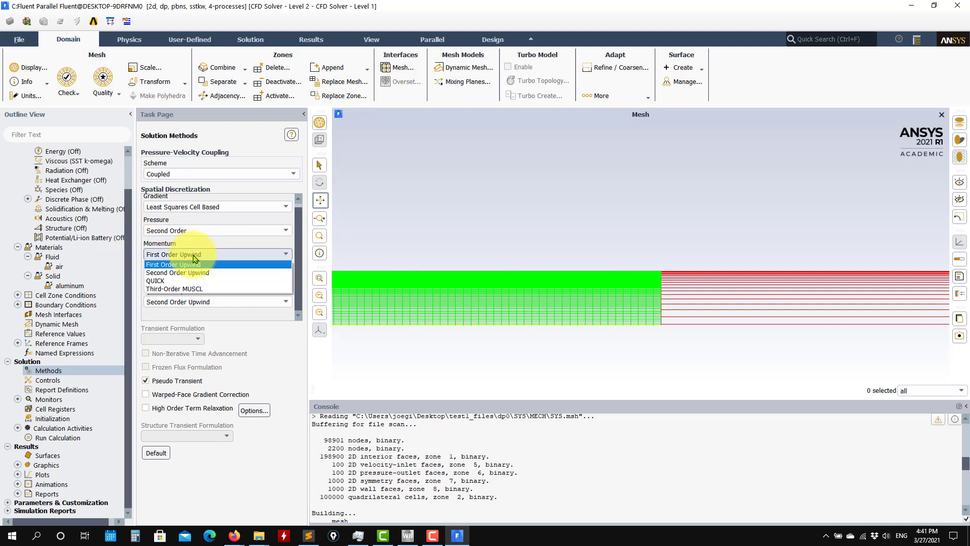
click(188, 264)
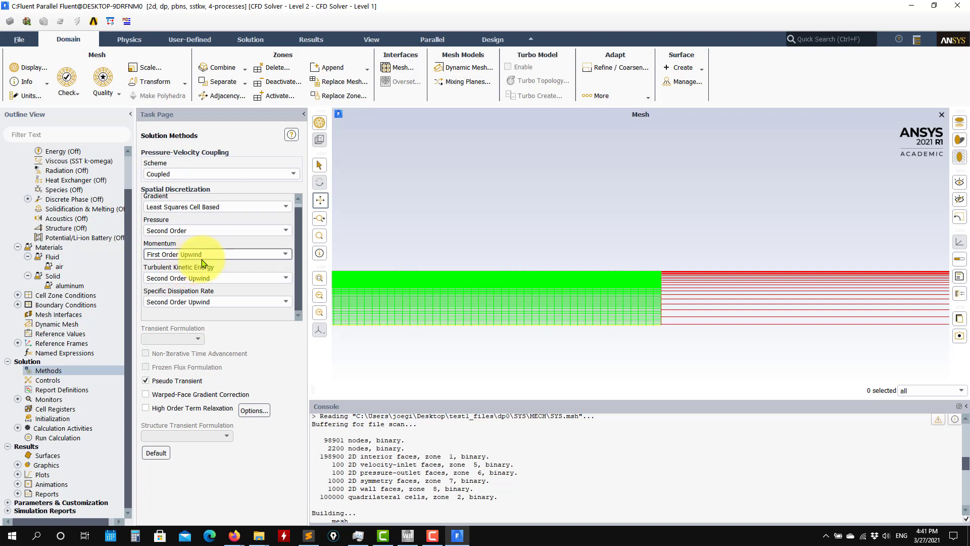
click(220, 255)
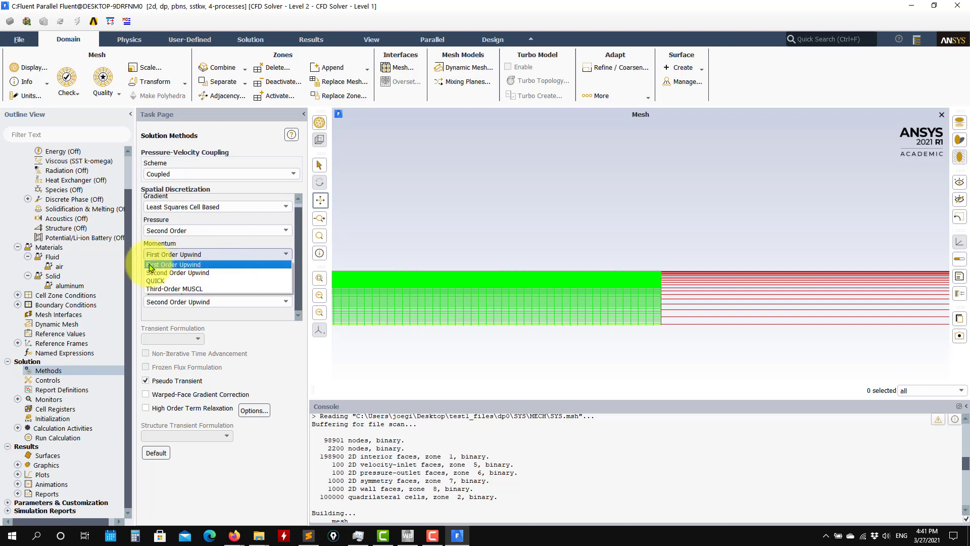
click(195, 265)
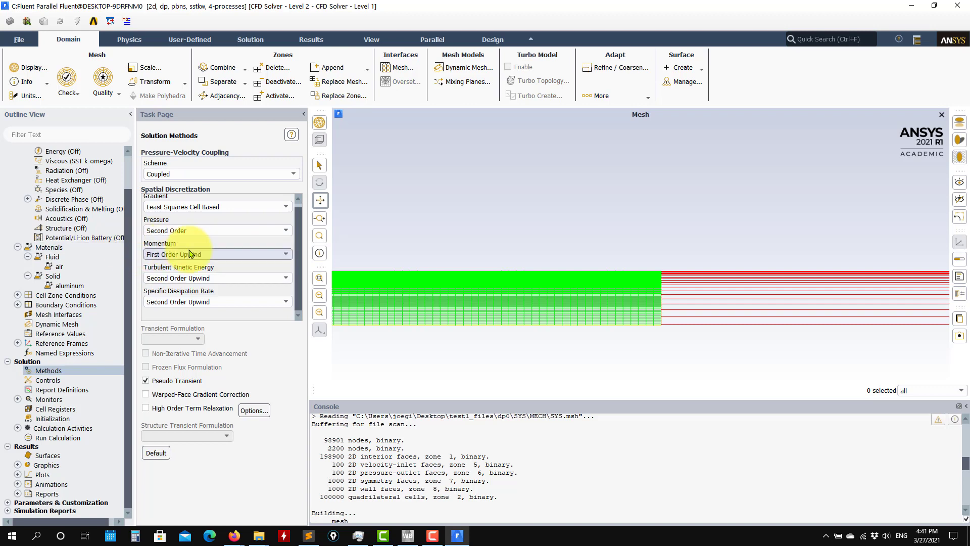
Set the momentum spatial discretization to Second Order Upwind.
click(187, 255)
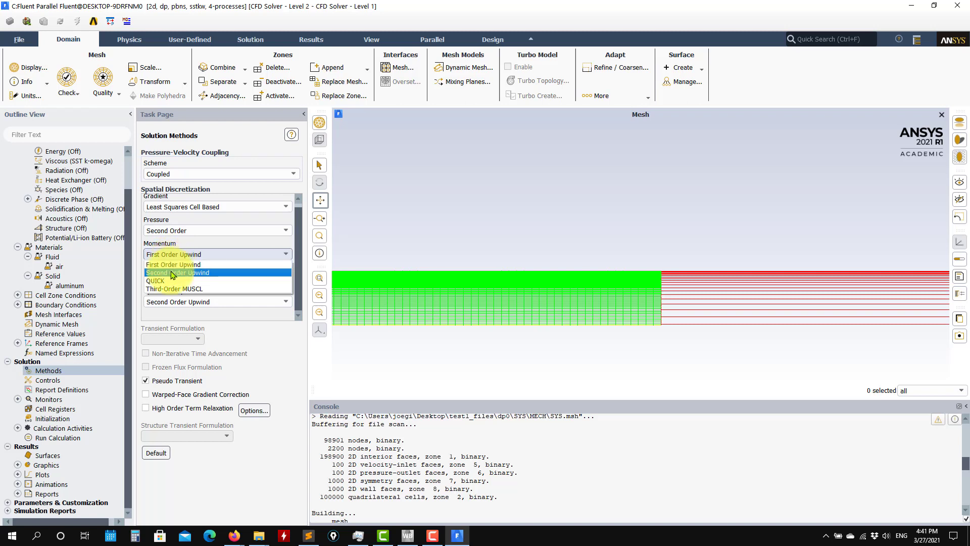
click(172, 273)
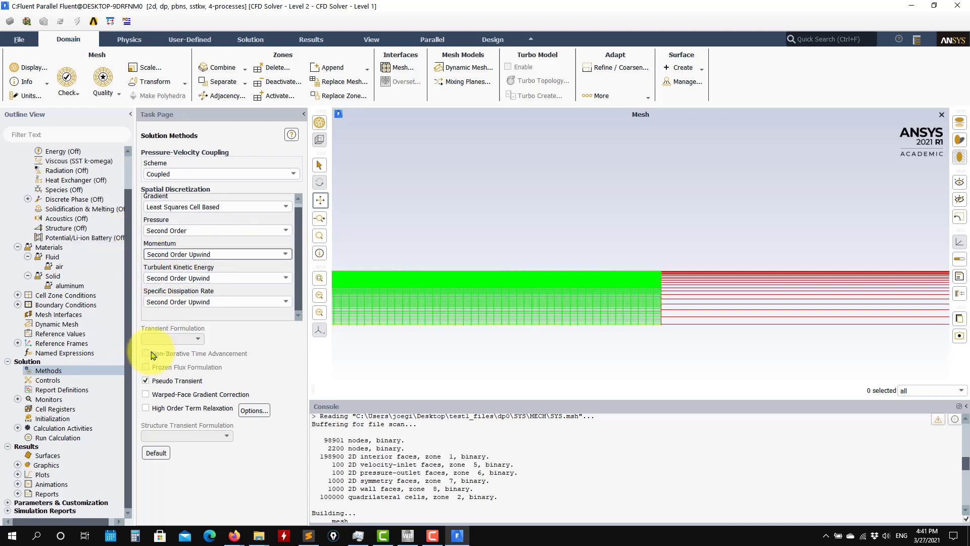
click(205, 254)
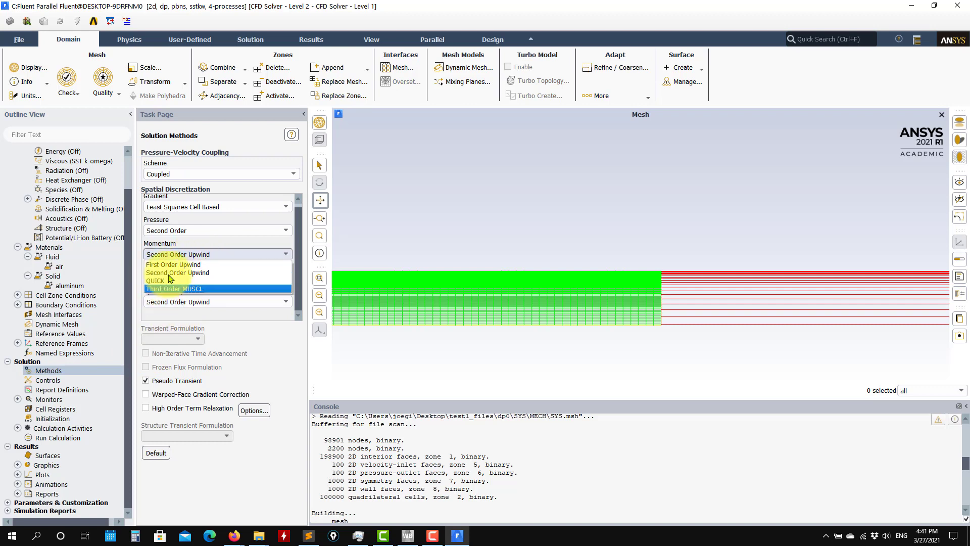
click(178, 272)
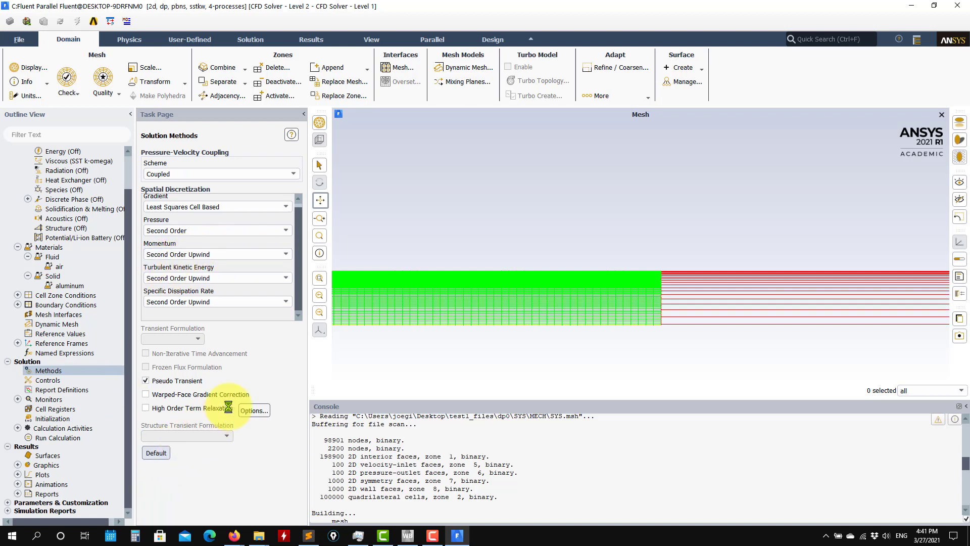
Review the pseudo transient explicit relaxation factors in the solution controls and the Report Definitions dialog.
click(48, 379)
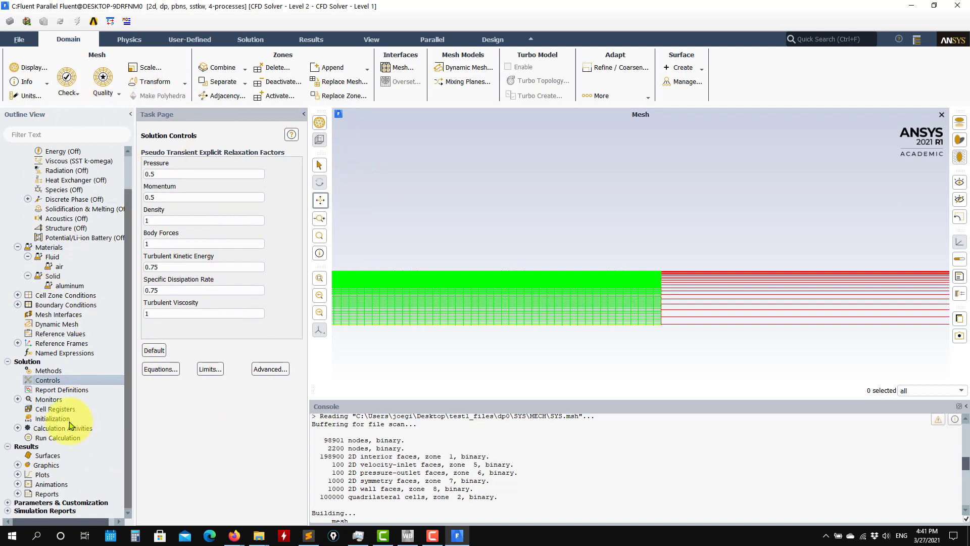
click(58, 392)
double_click(58, 393)
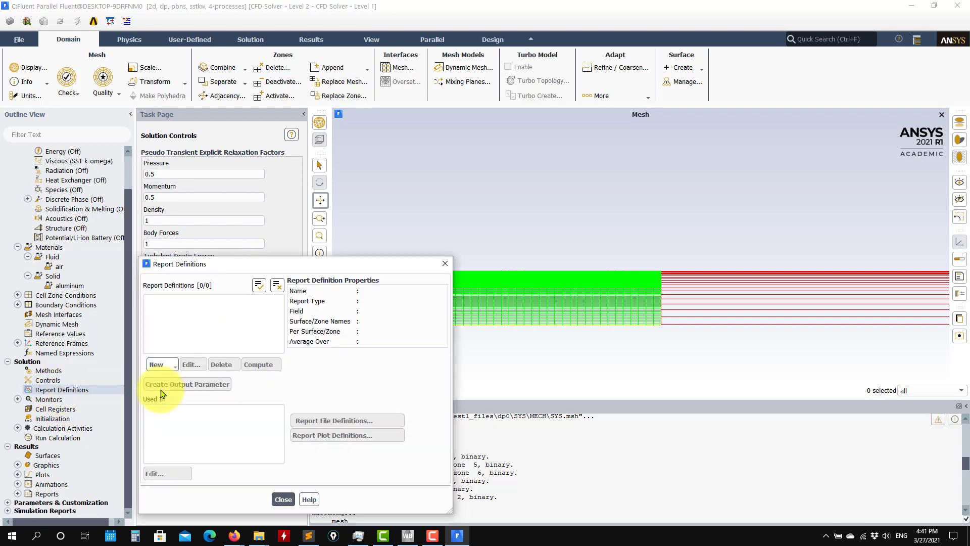
click(283, 499)
drag(479, 361, 583, 360)
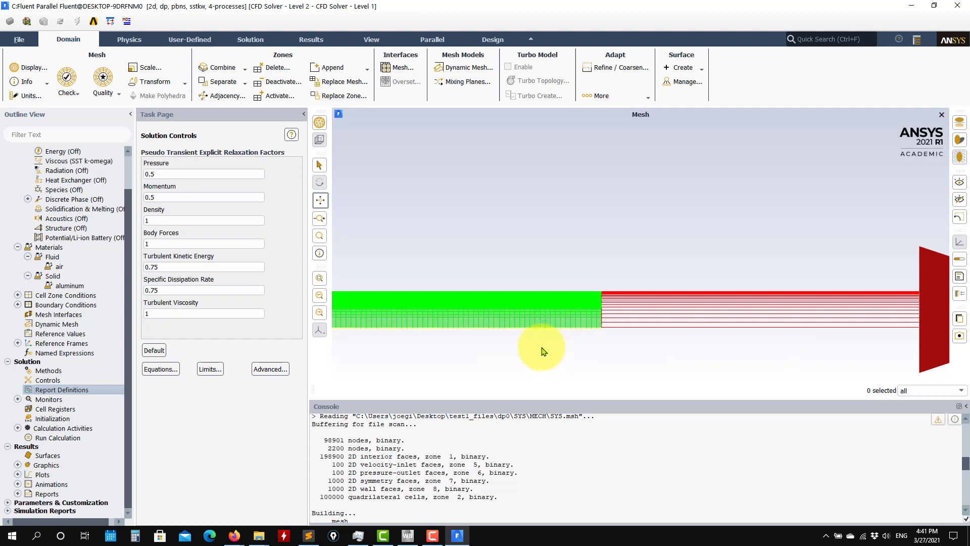
Start a new flux report definition for the mass flow rate and name it imbalance.
right_click(49, 392)
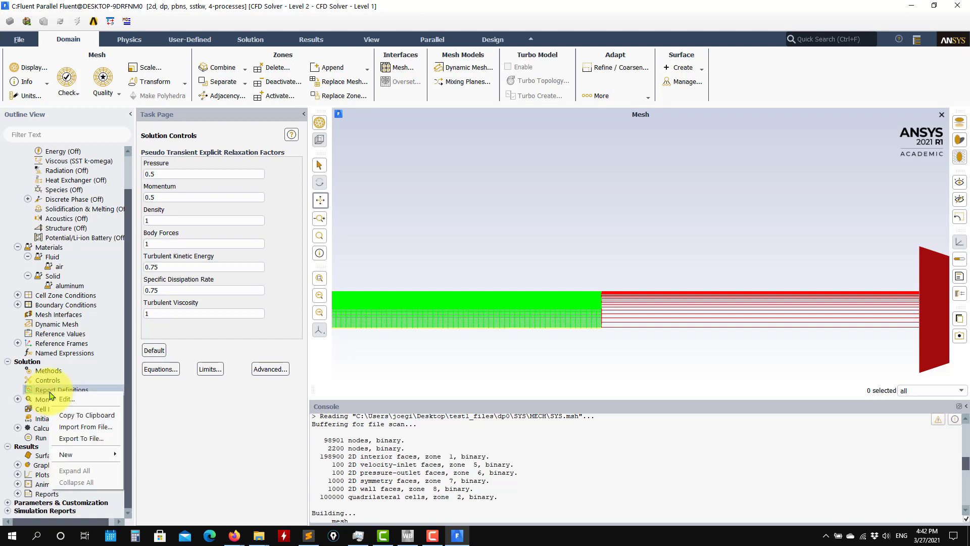
mouse_move(79, 458)
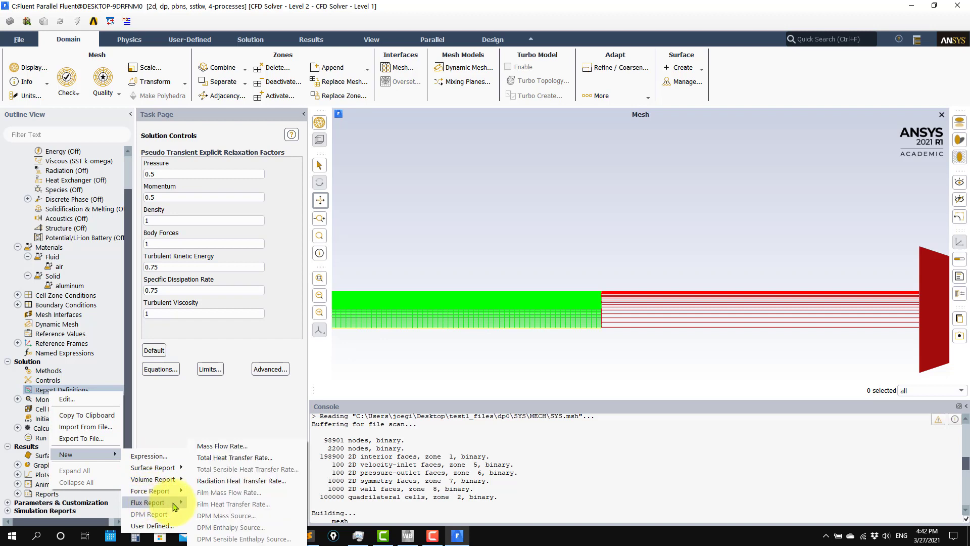
click(223, 446)
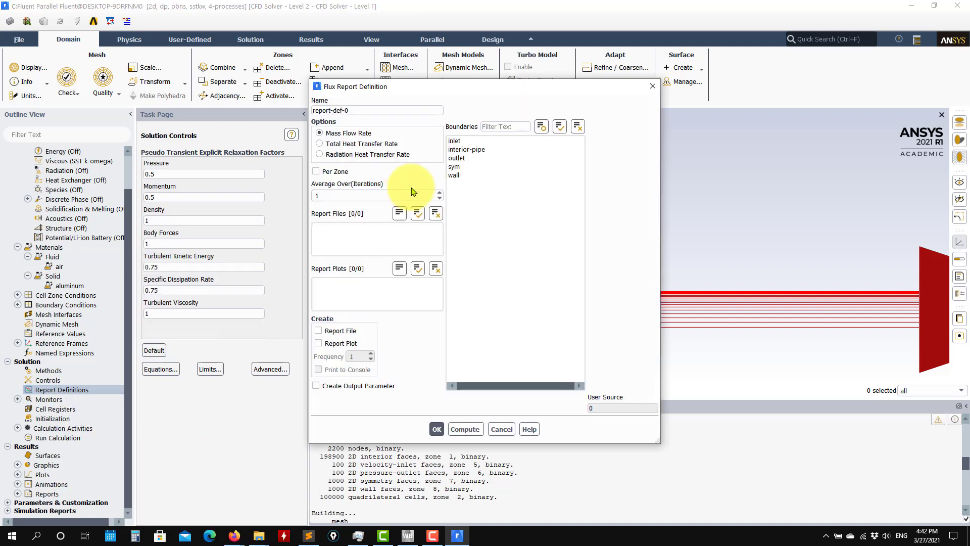
click(379, 112)
double_click(350, 111)
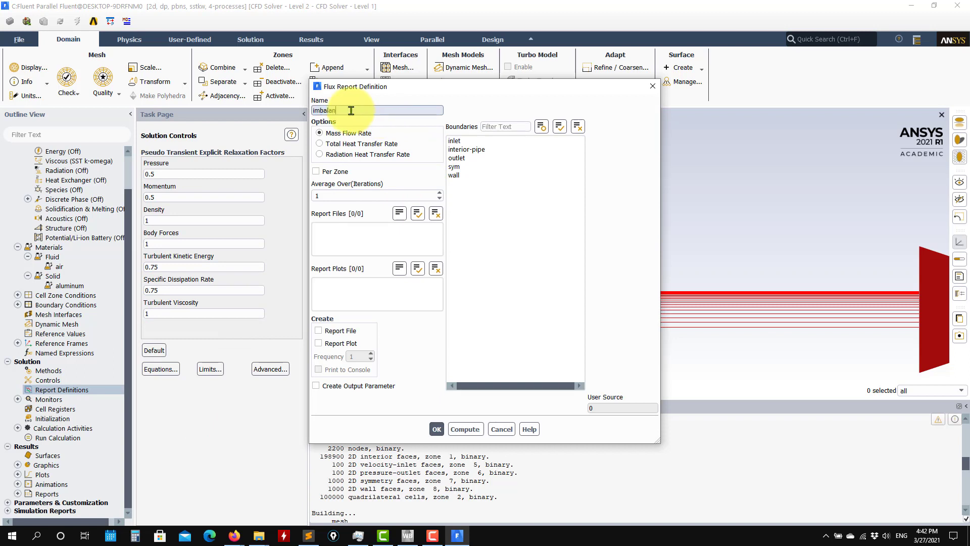
Apply the imbalance report to the inlet and outlet boundaries and create it with a report file and a report plot.
click(459, 143)
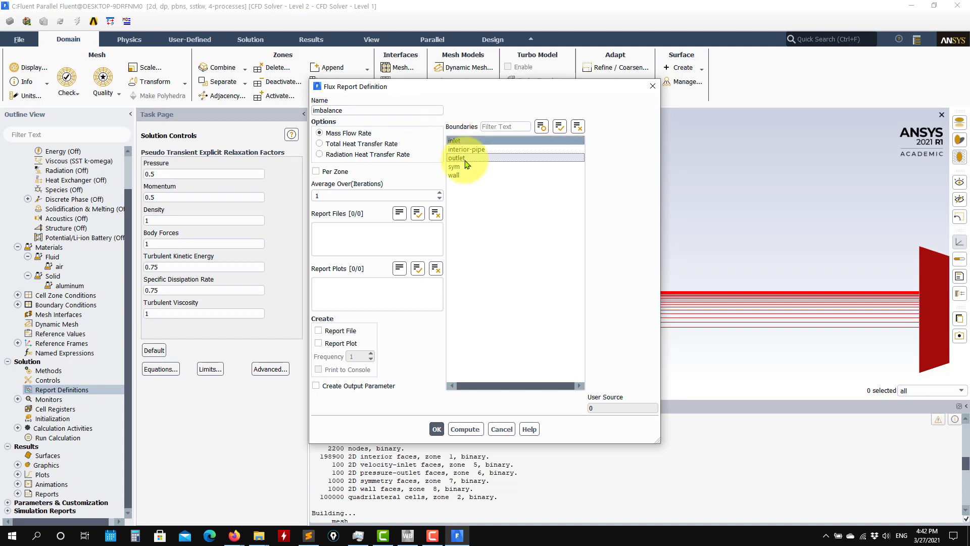
click(464, 160)
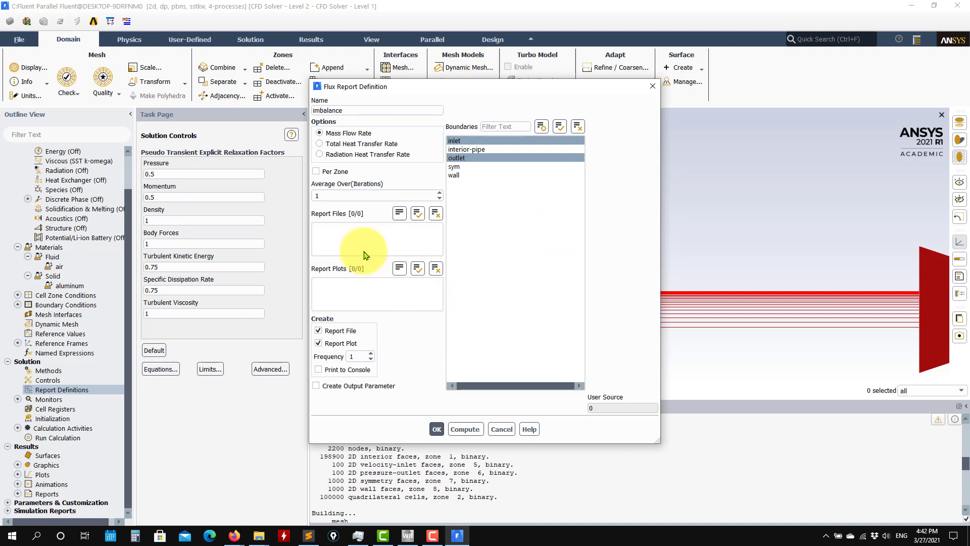
click(437, 429)
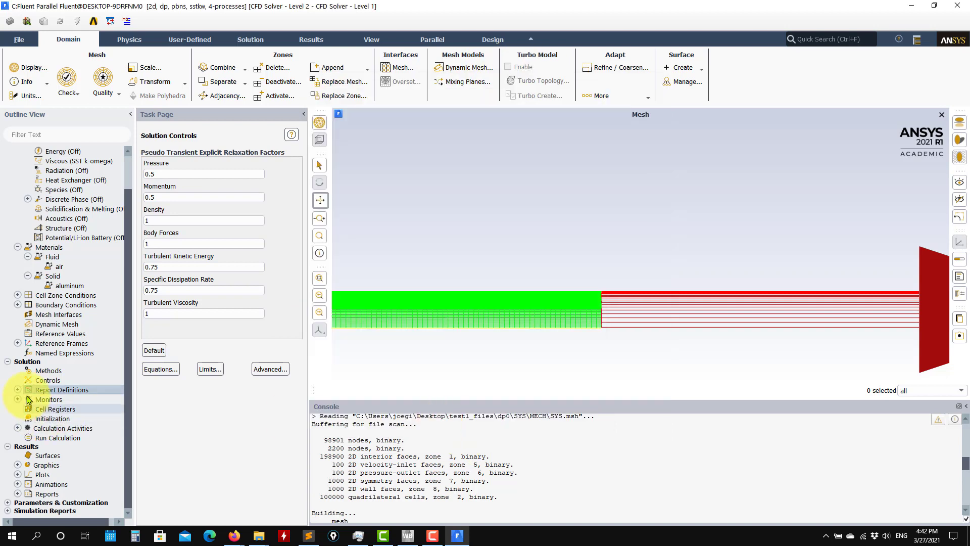
click(18, 409)
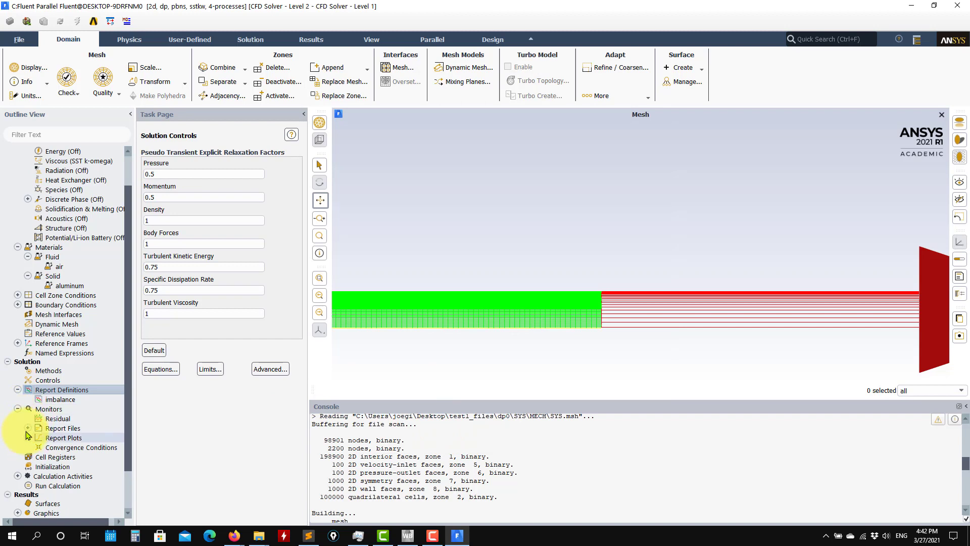
click(27, 447)
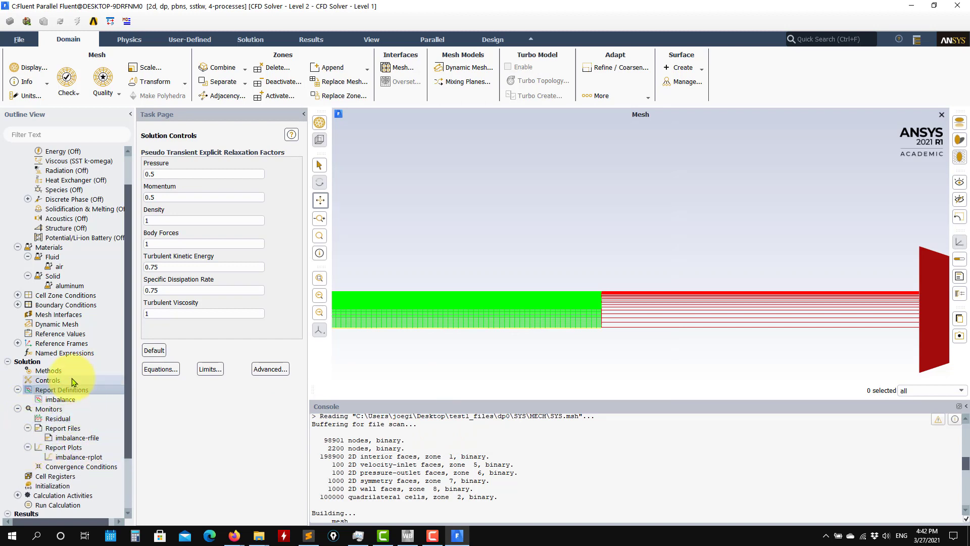
Start a facet-average surface report on the wall with Wall Yplus from the turbulence variables as the field variable.
right_click(60, 395)
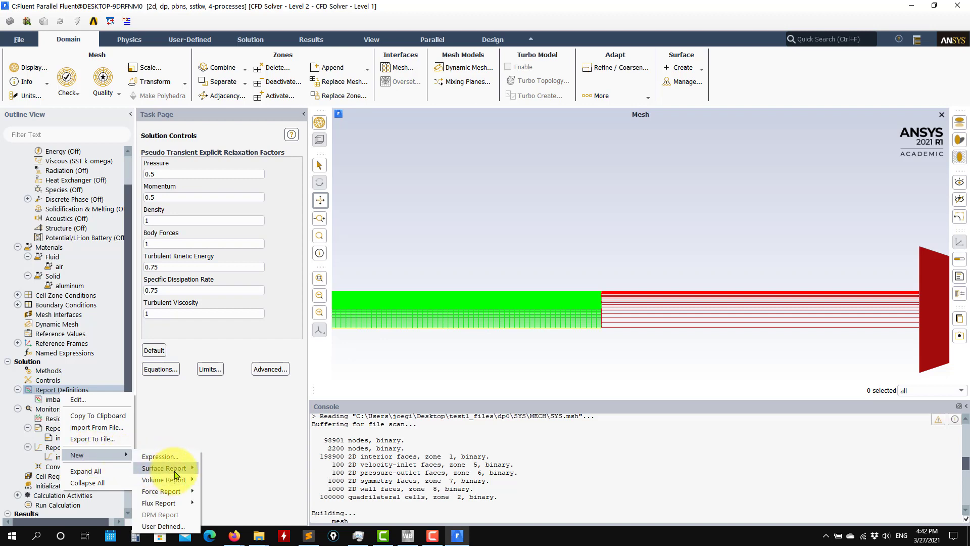
mouse_move(175, 471)
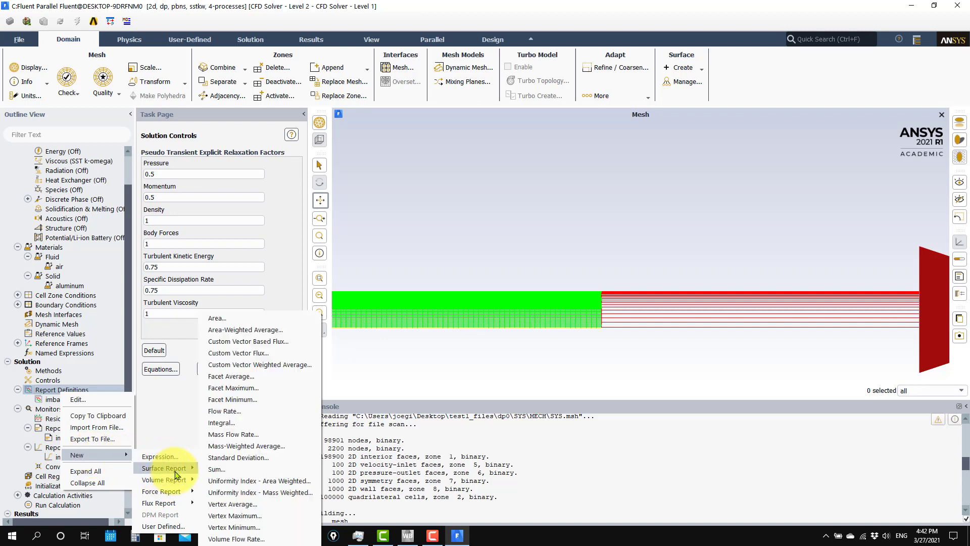
click(233, 376)
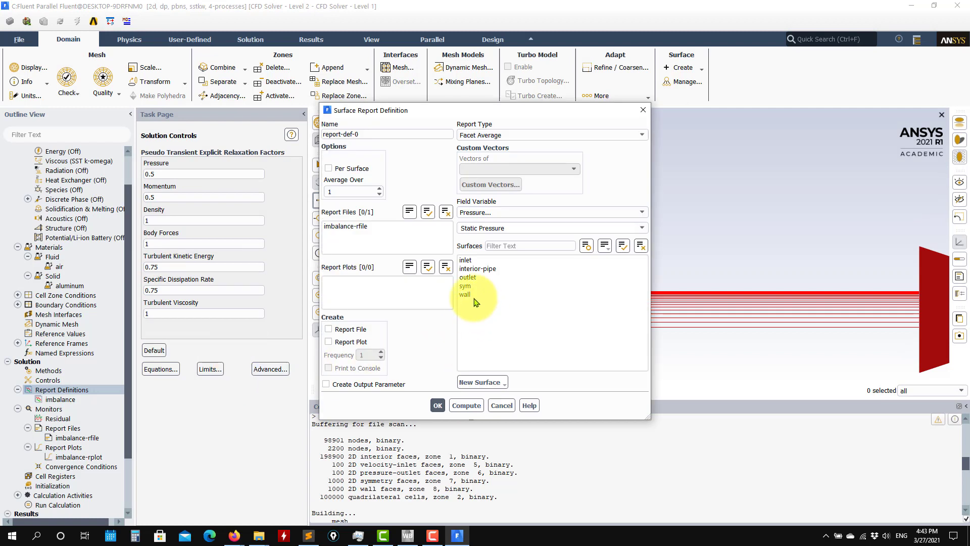
click(473, 296)
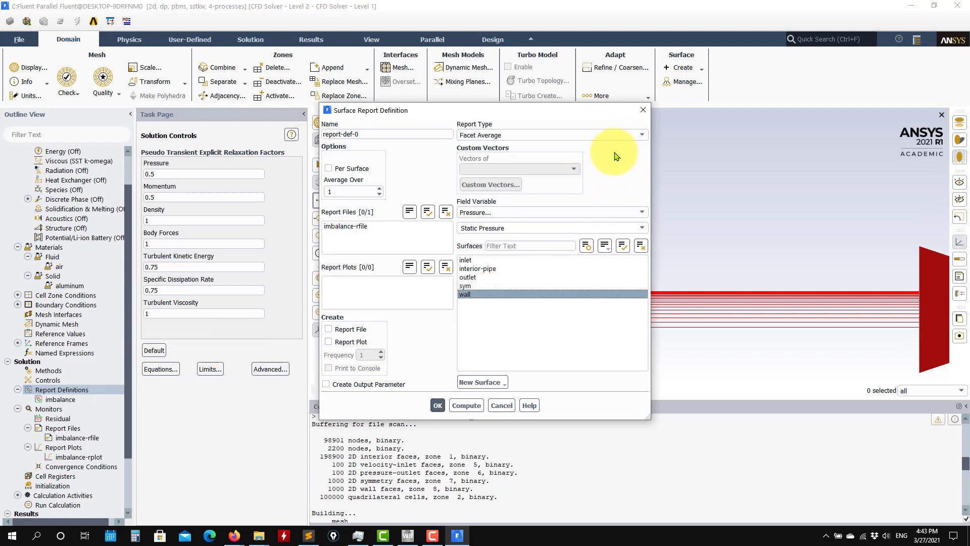
click(636, 214)
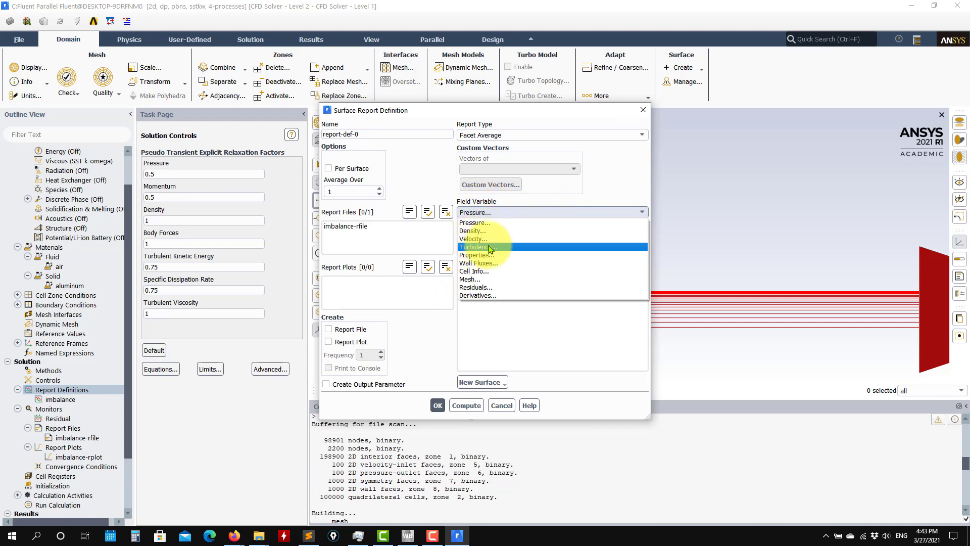
click(481, 251)
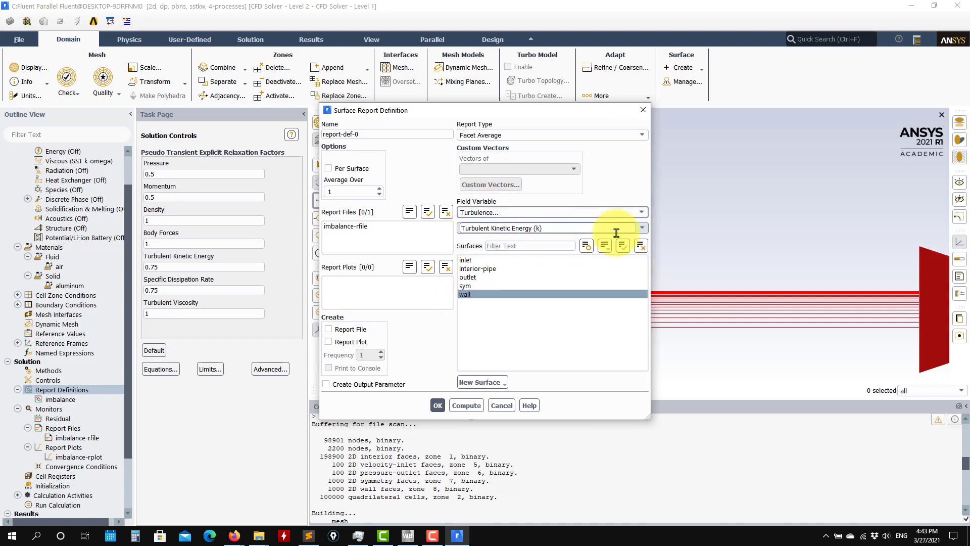
click(642, 228)
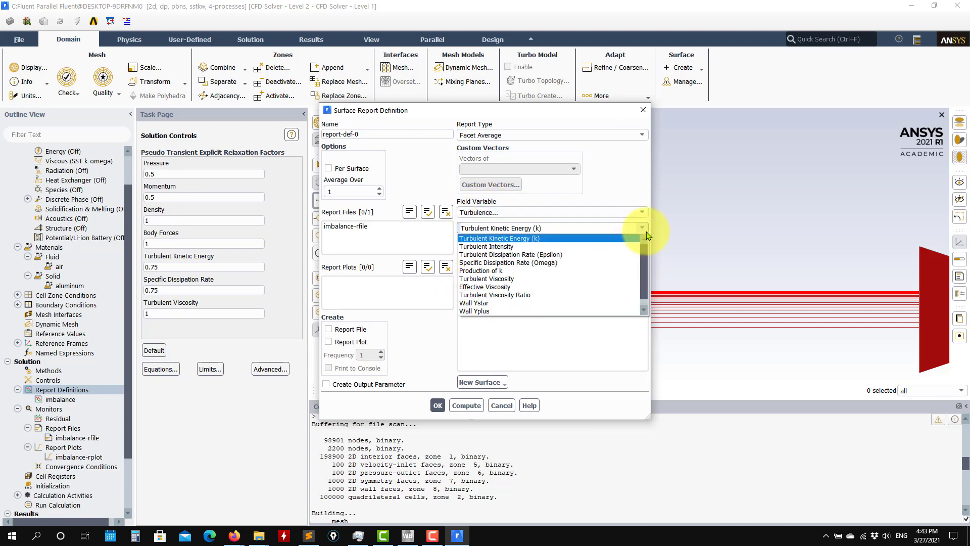
click(475, 310)
Name the surface report yplus and create it with a report plot.
double_click(380, 136)
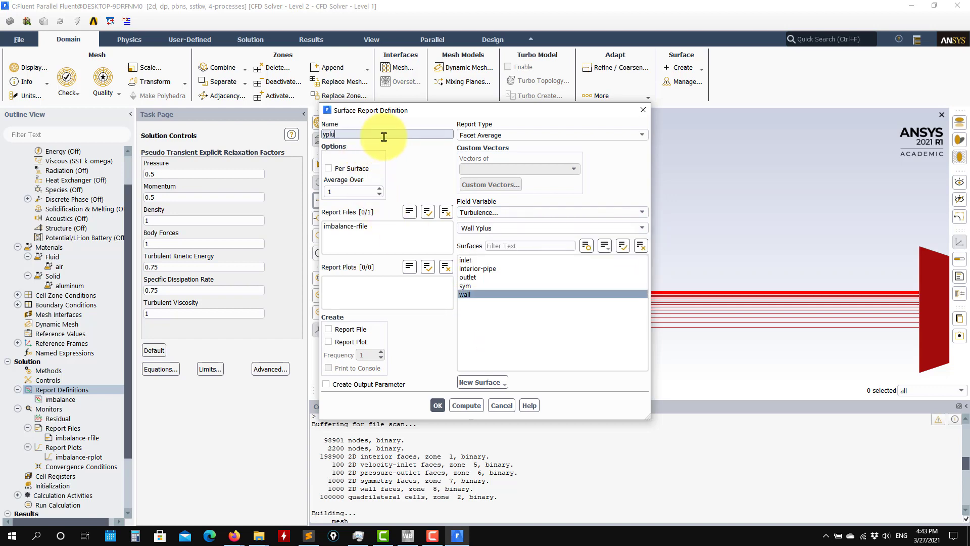
click(348, 341)
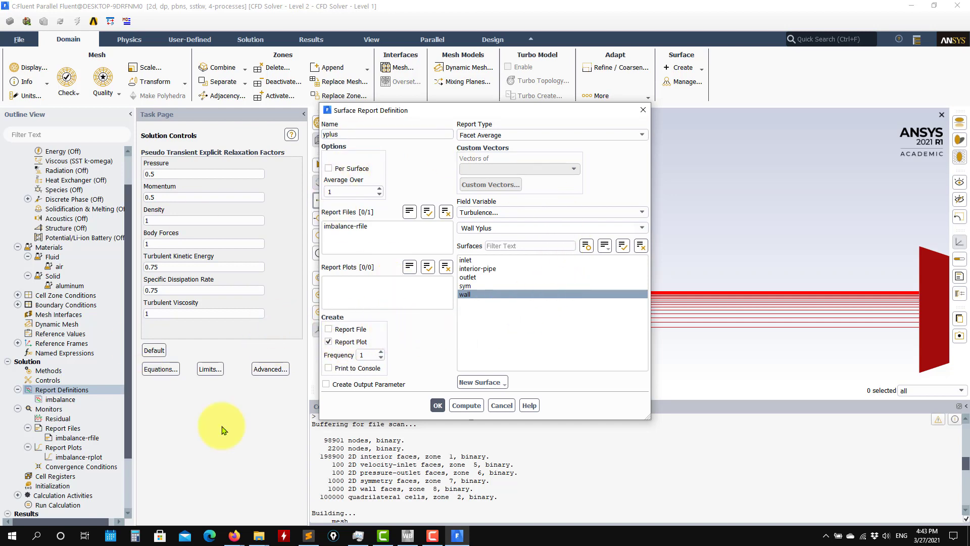
click(434, 406)
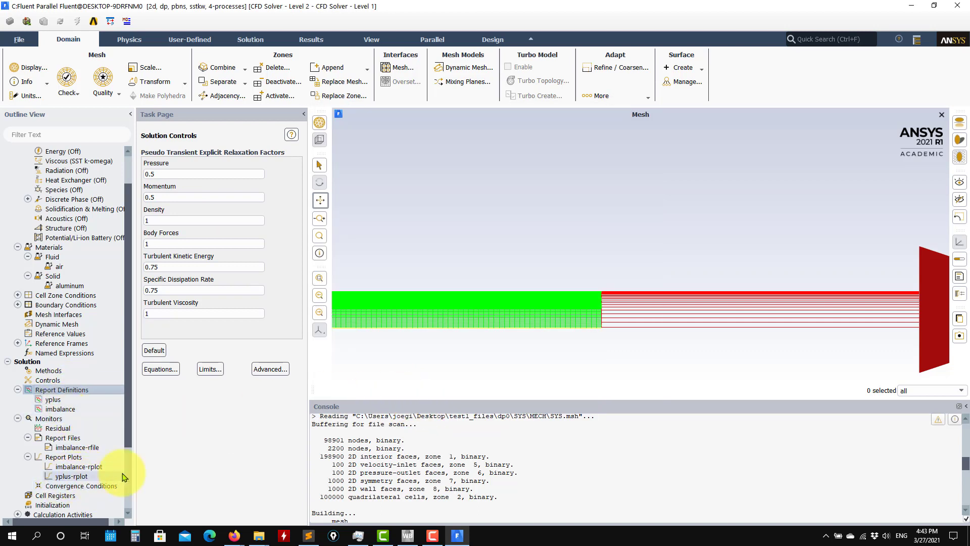
Show the solution initialization and review the general and turbulence settings of the hybrid method.
scroll(127, 440, down, 2)
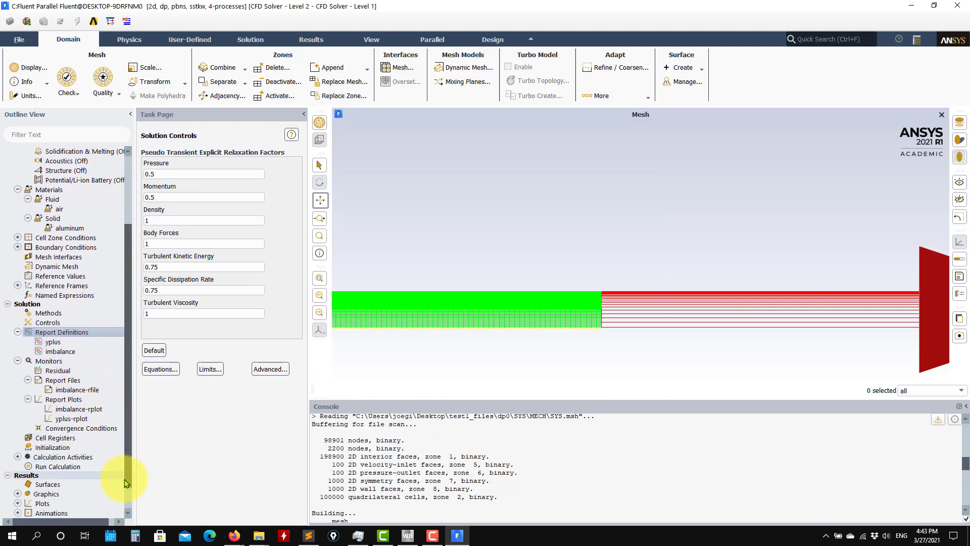
scroll(126, 491, down, 2)
click(17, 303)
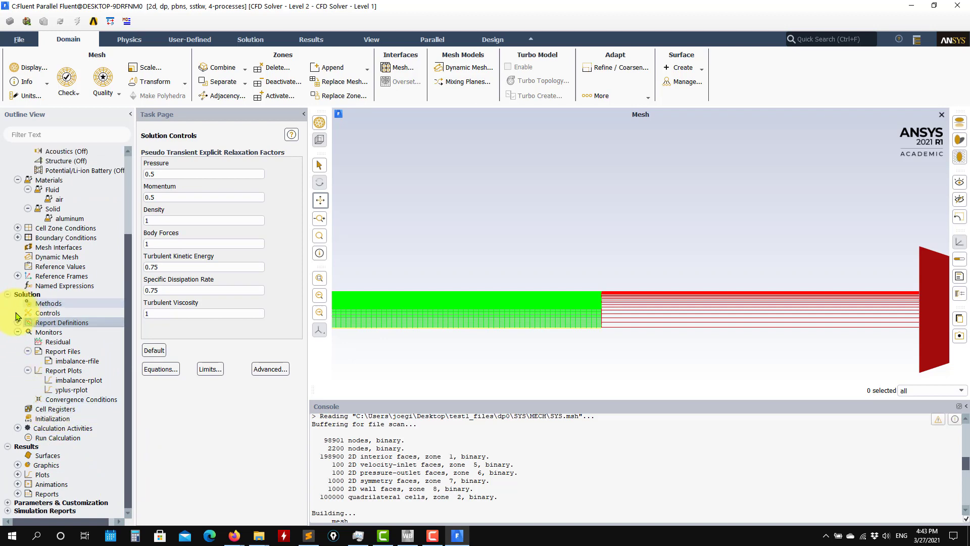
click(18, 332)
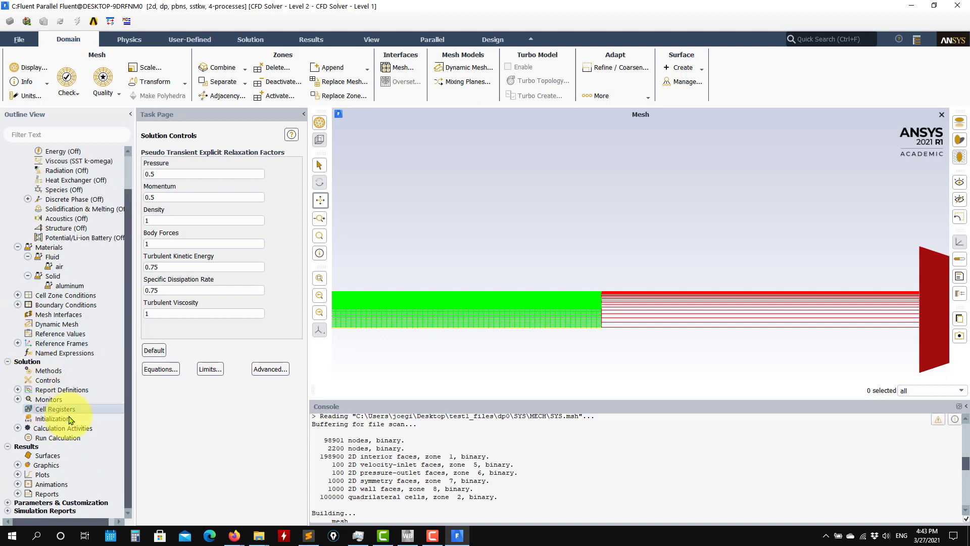
double_click(48, 419)
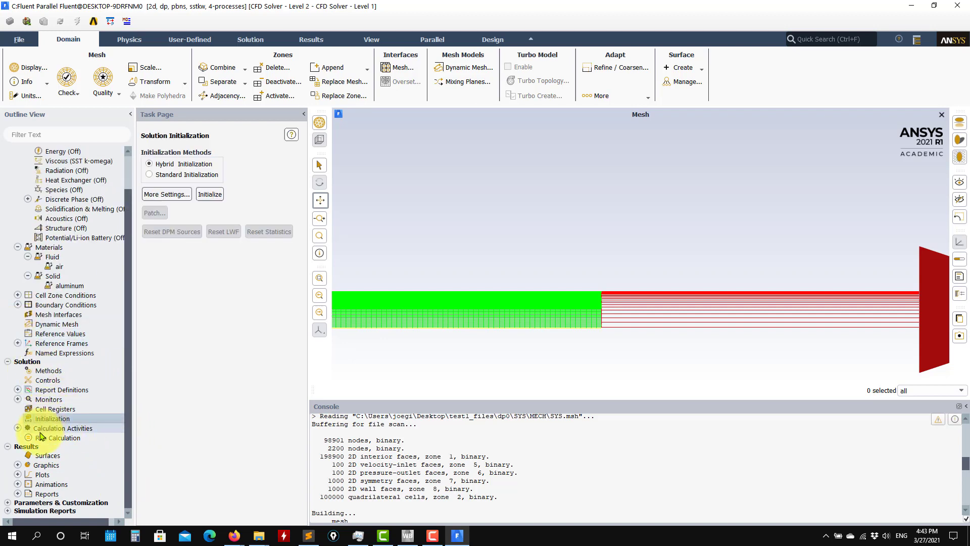
scroll(423, 347, down, 5)
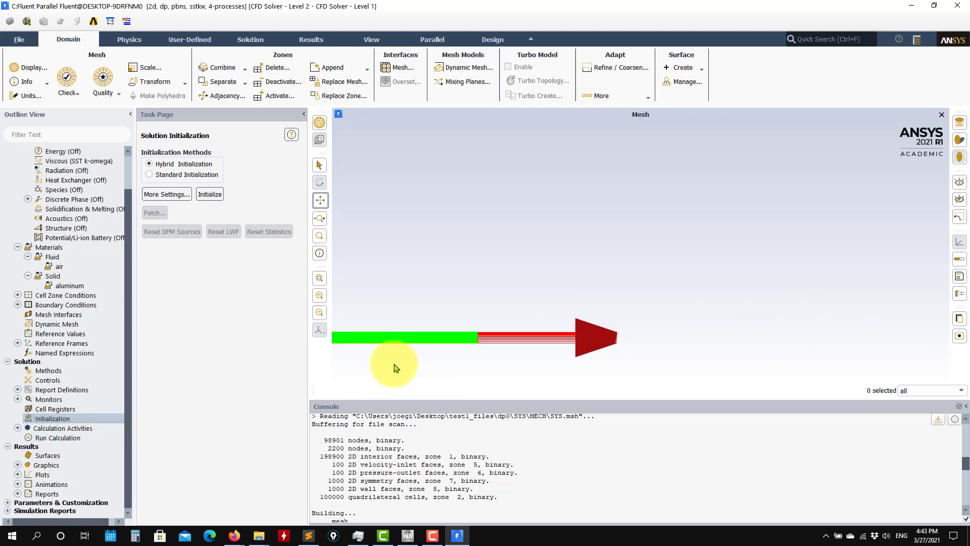
drag(418, 331, 559, 281)
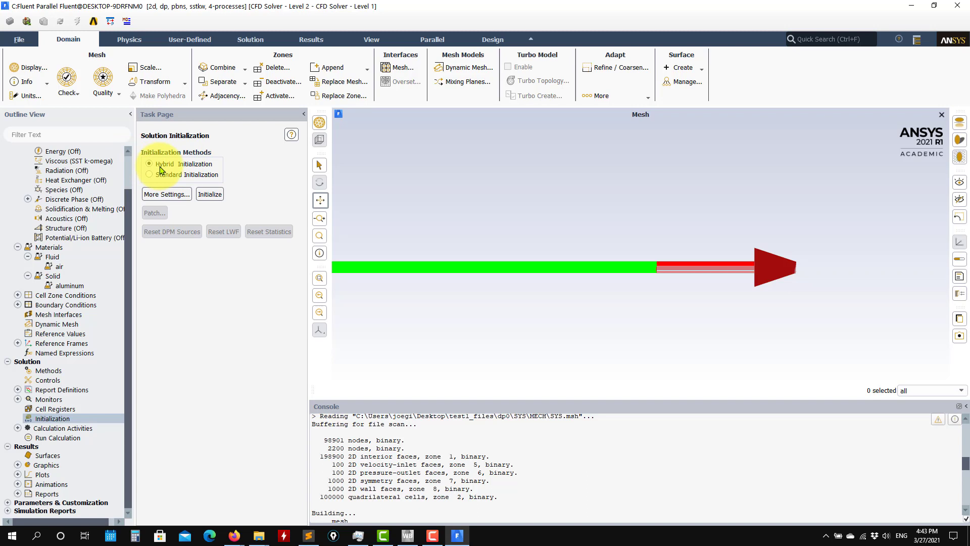
click(169, 196)
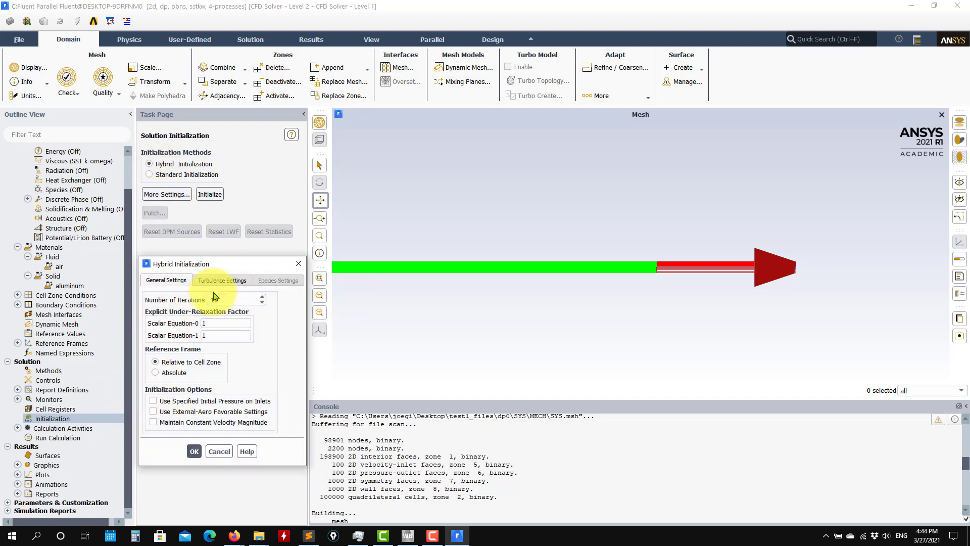
click(225, 278)
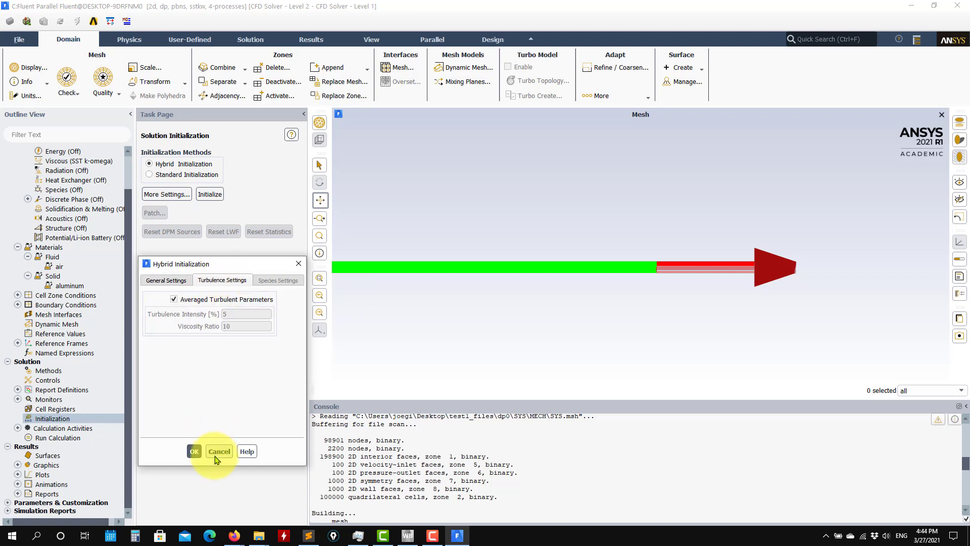
Initialize the solution with Standard Initialization, computing the initial values from the inlet.
click(218, 392)
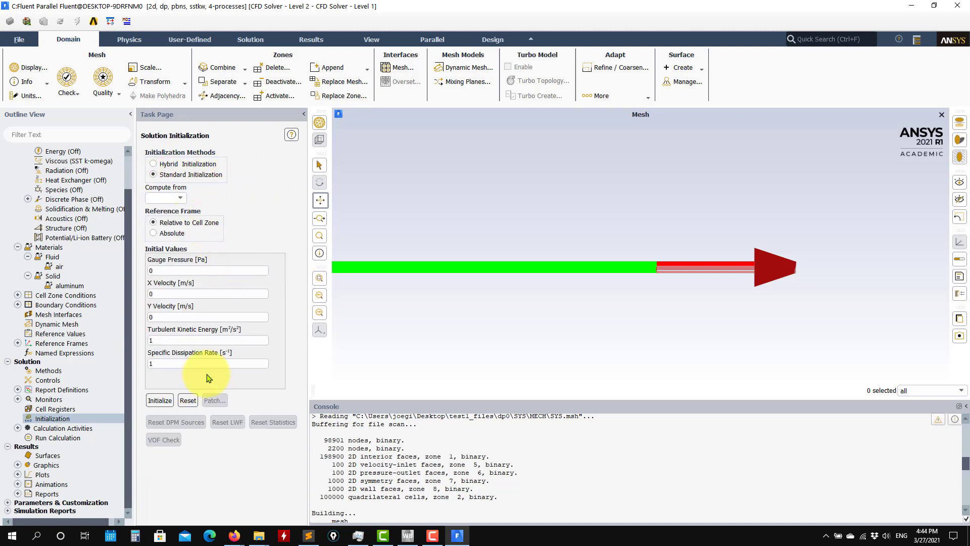
click(180, 198)
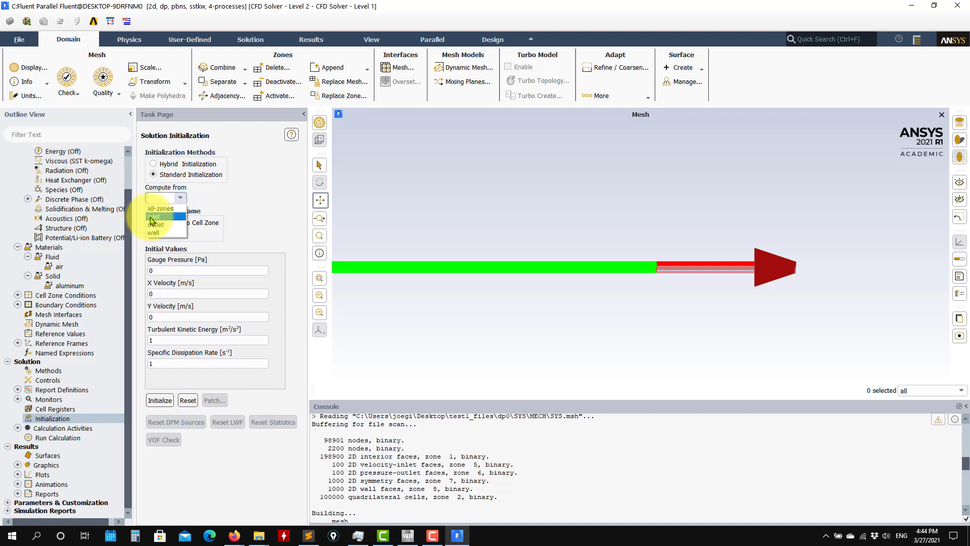
click(163, 217)
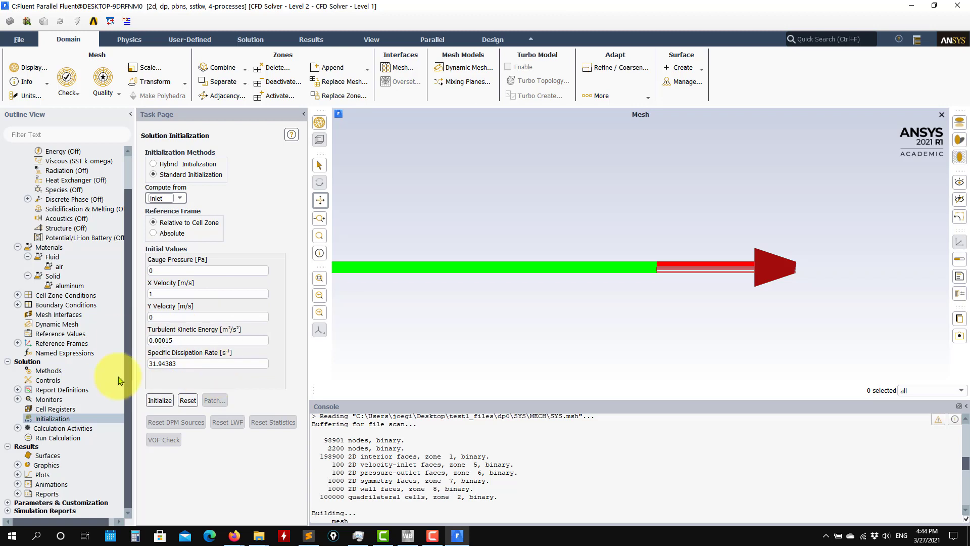
click(212, 363)
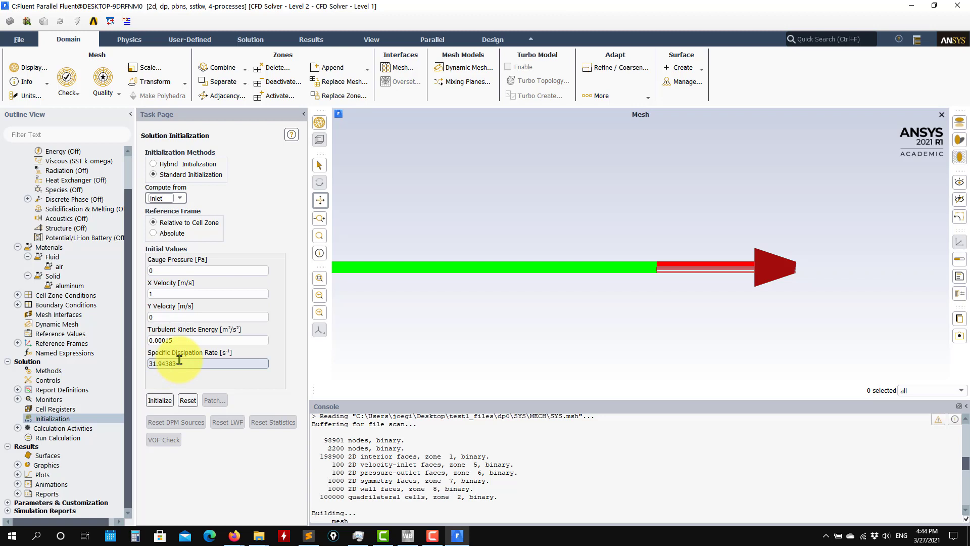
click(159, 400)
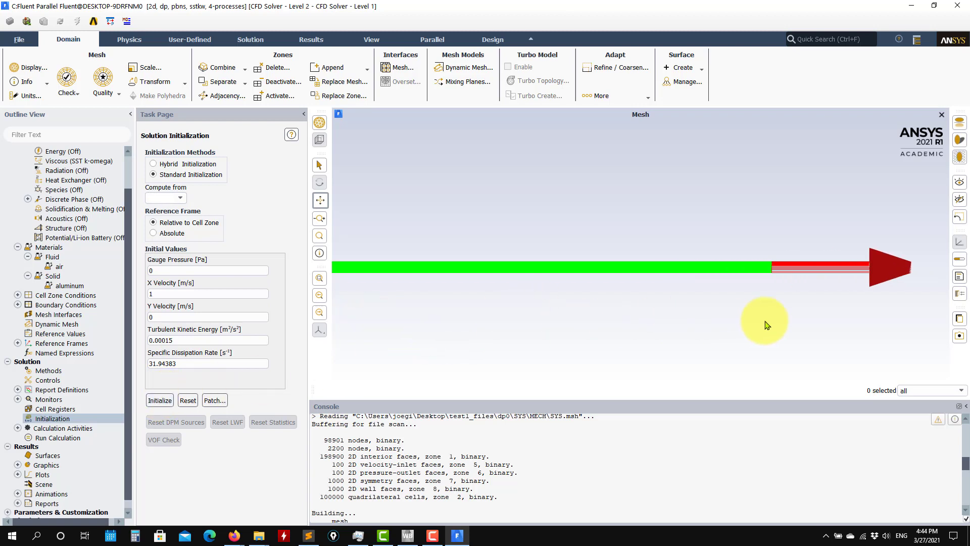
Save the project with the initialized pipe flow case.
drag(765, 325, 804, 325)
scroll(558, 340, down, 5)
drag(478, 346, 639, 306)
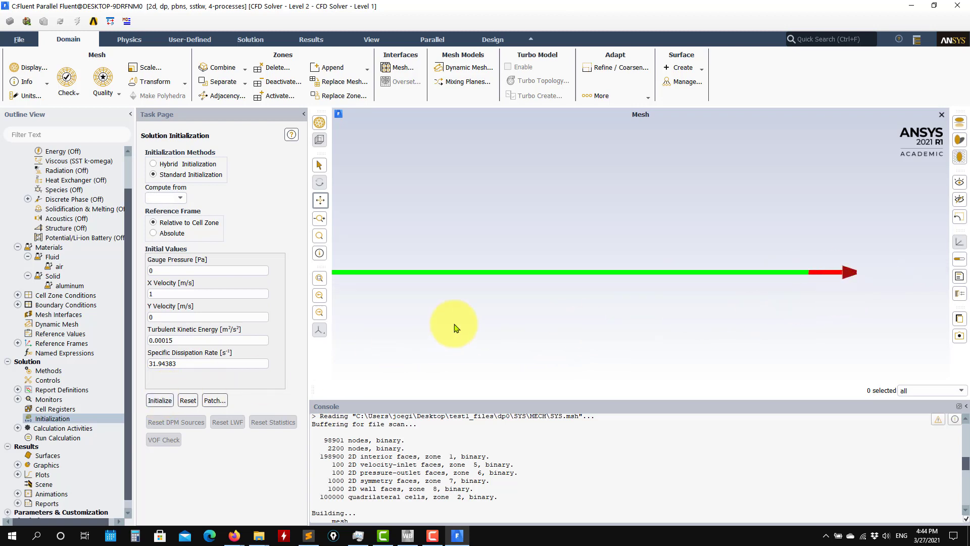
scroll(454, 324, down, 3)
drag(544, 315, 597, 307)
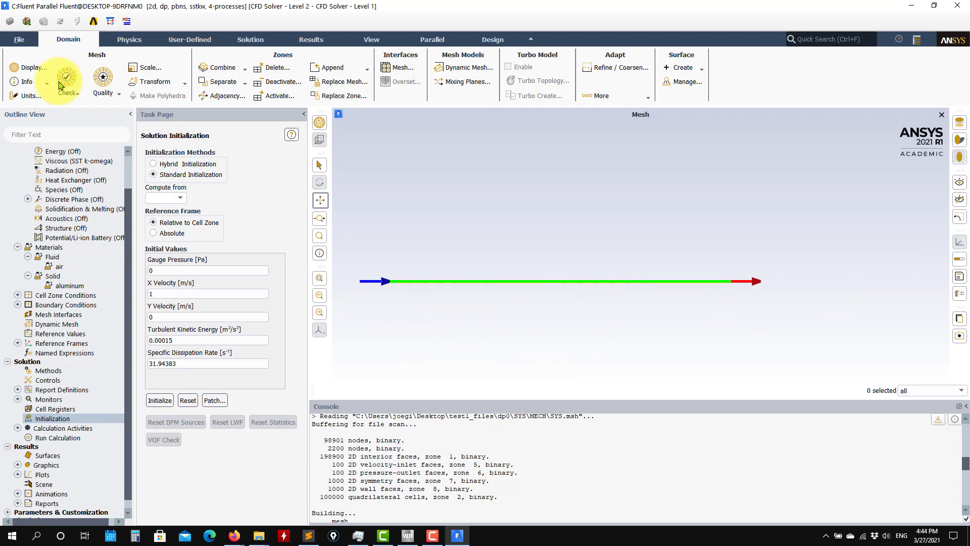
click(25, 43)
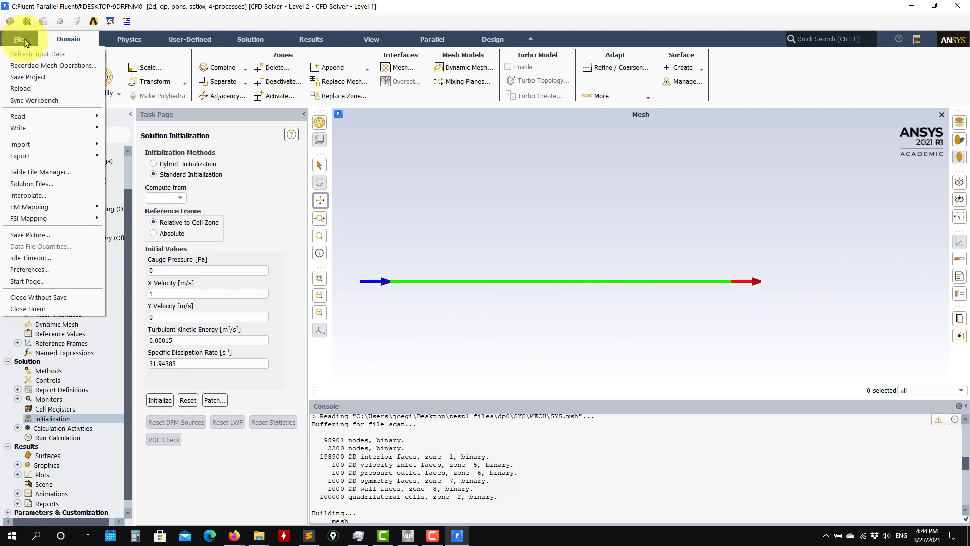
click(23, 69)
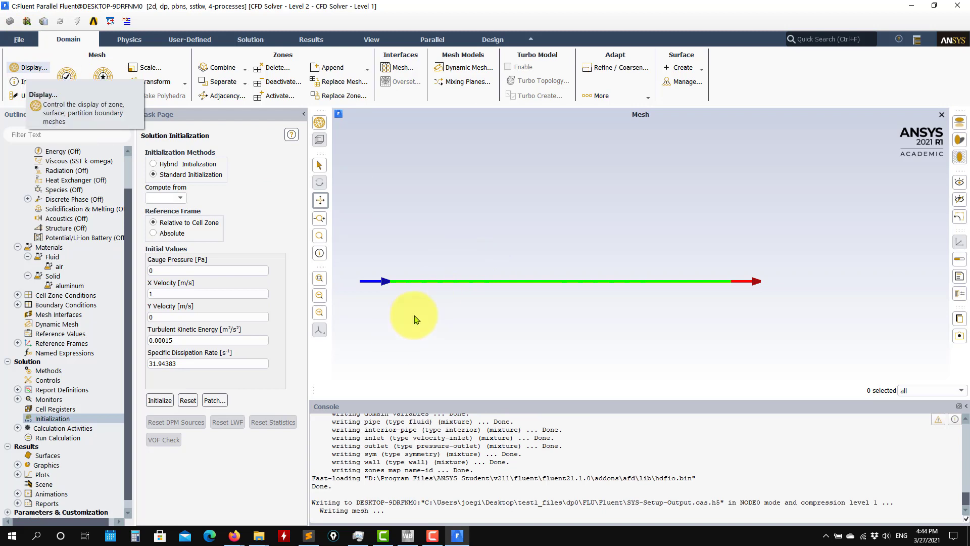
scroll(411, 319, up, 2)
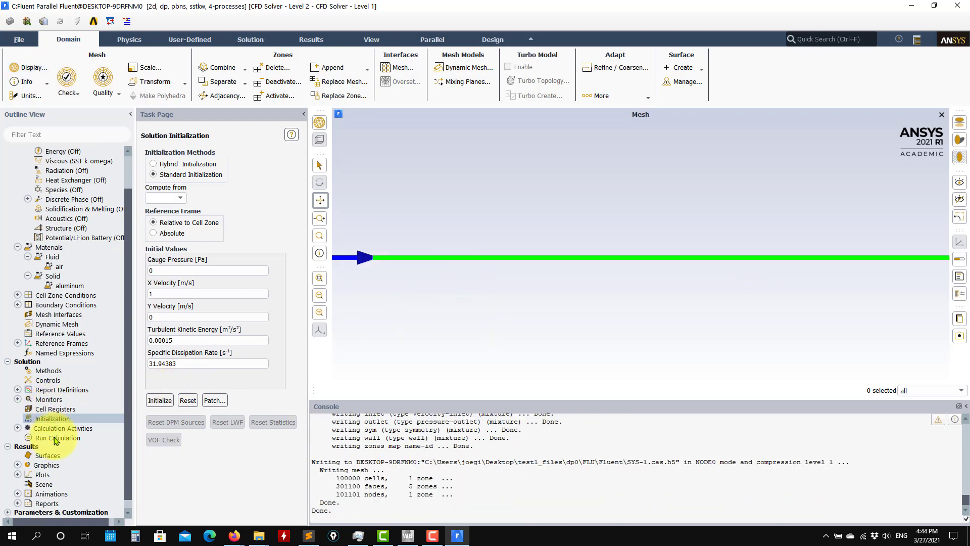
Autosave the data file every 100 iterations, retaining only the most recent files with a maximum of 3 data files.
double_click(25, 446)
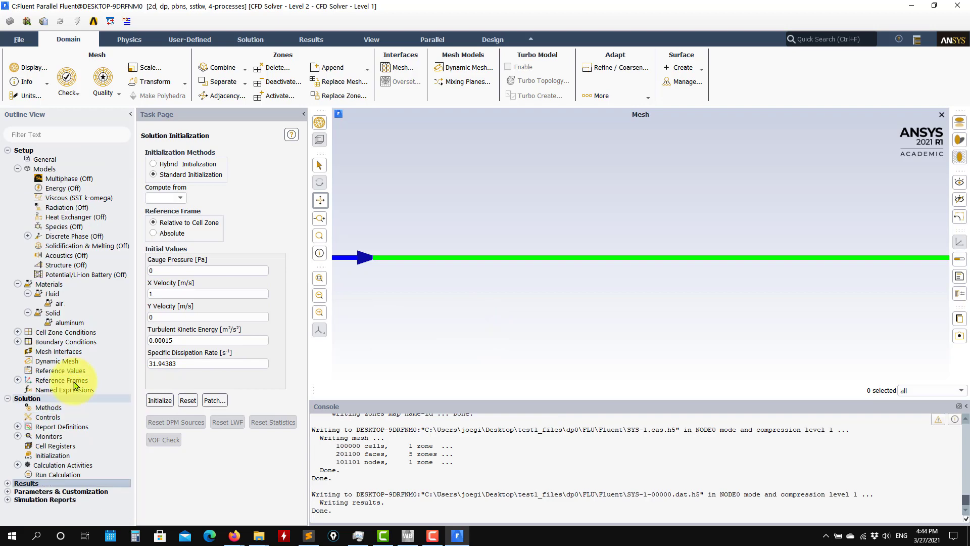
double_click(48, 467)
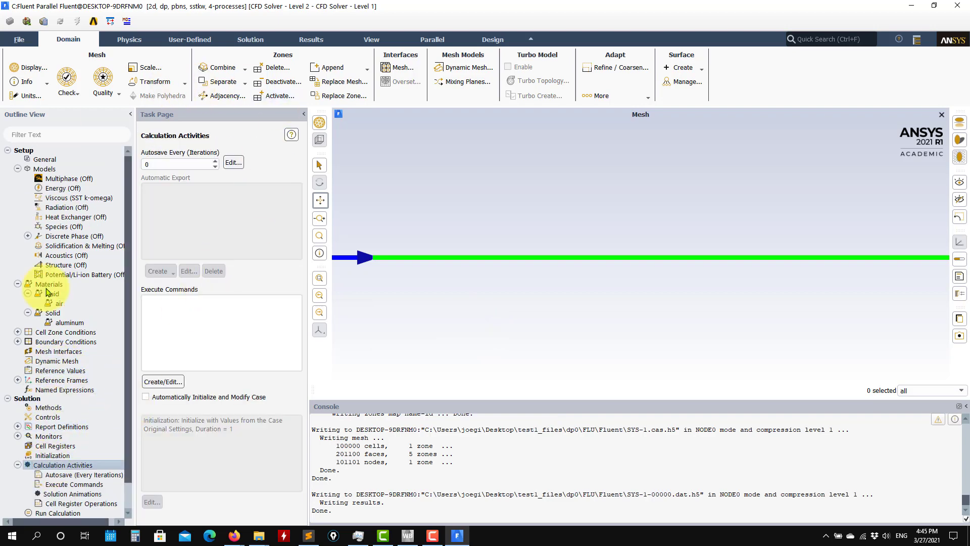
drag(99, 463, 130, 461)
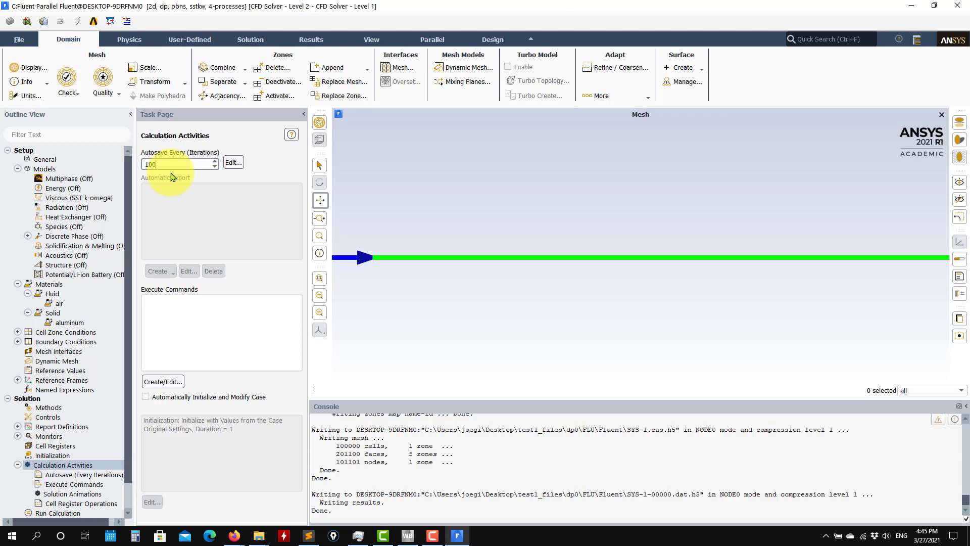
click(234, 162)
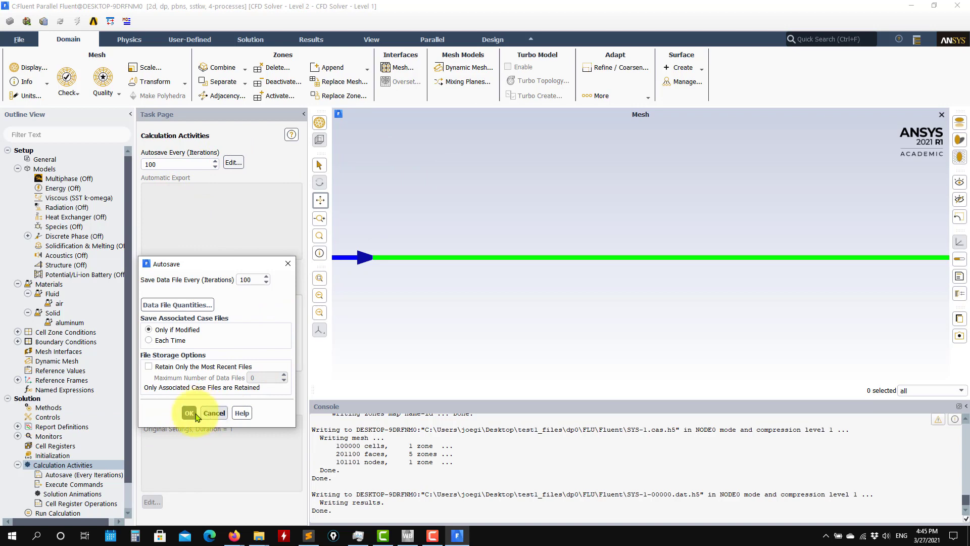
click(180, 366)
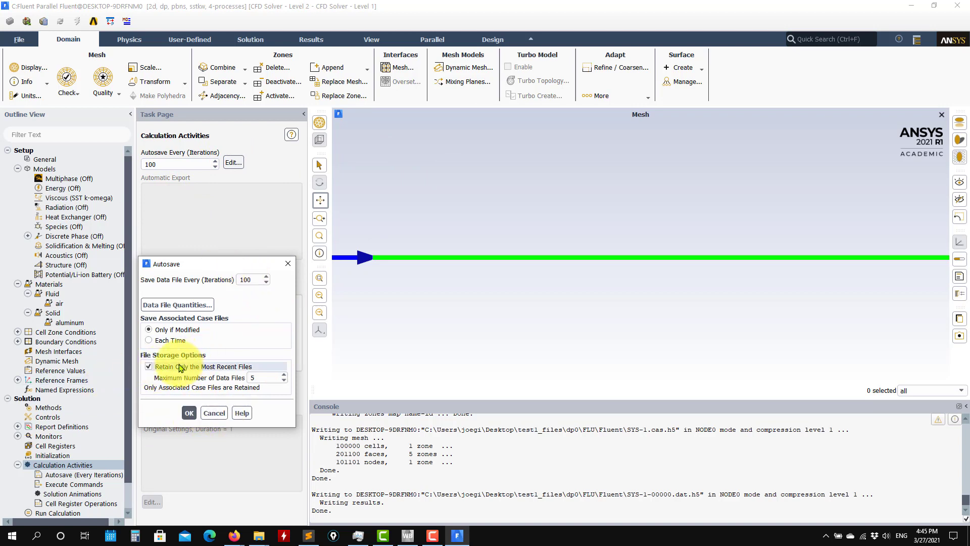
click(284, 380)
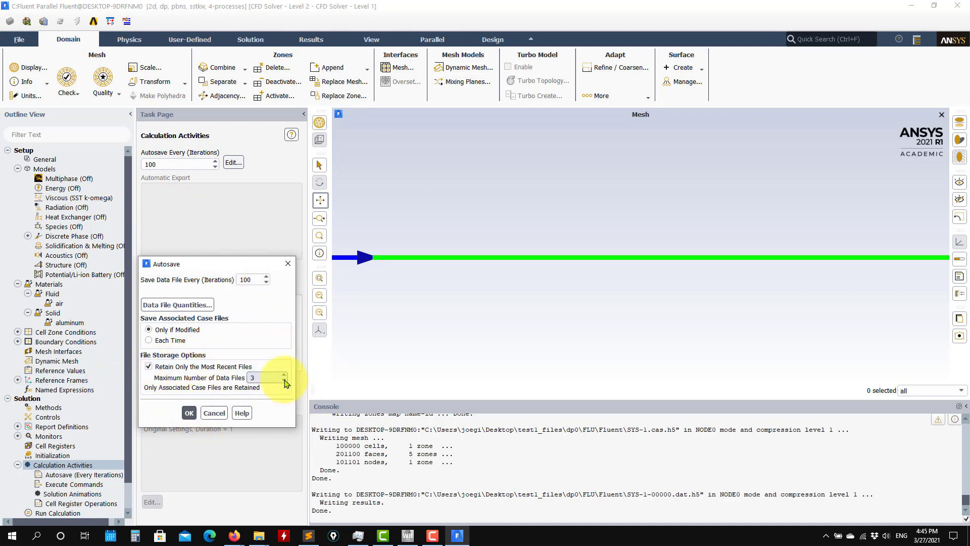
click(189, 412)
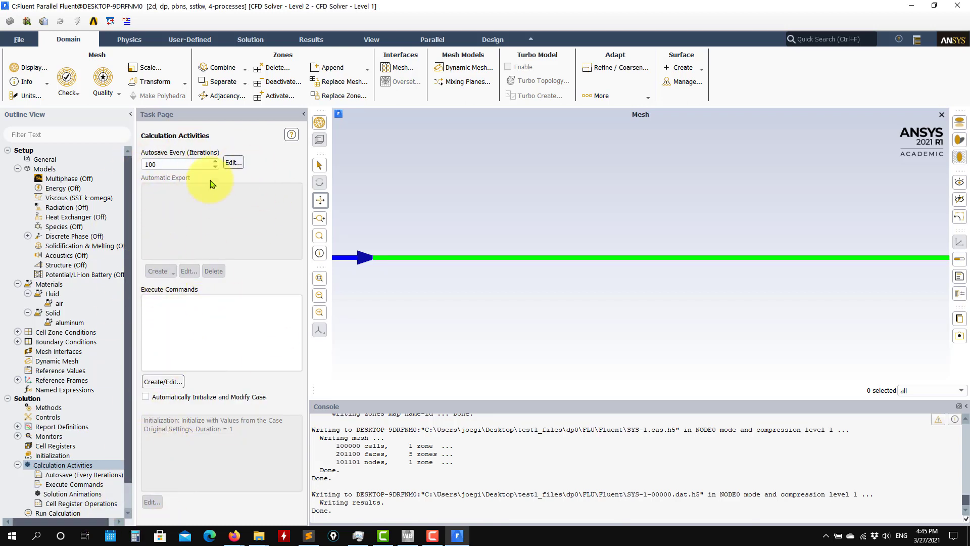
Set the number of iterations for the calculation run to 1000.
drag(128, 395, 126, 459)
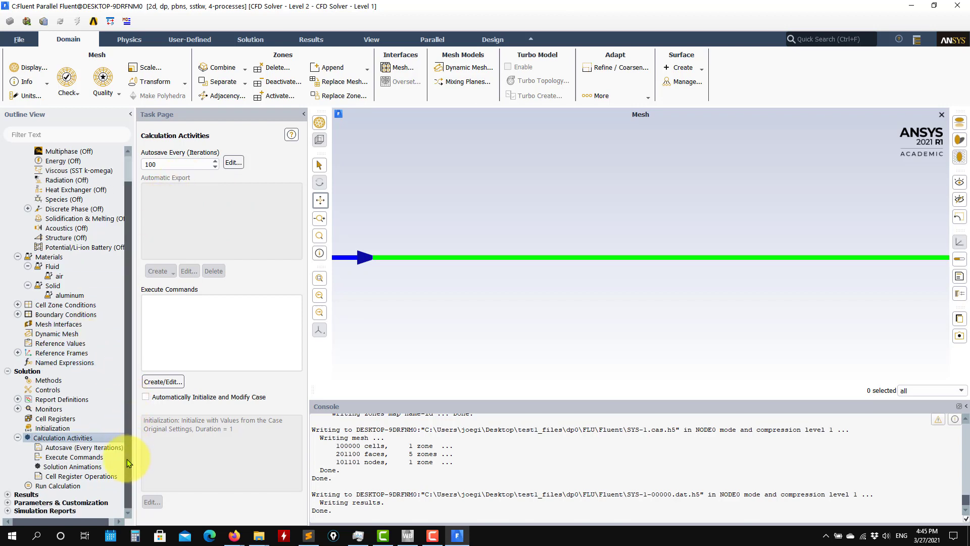
click(67, 485)
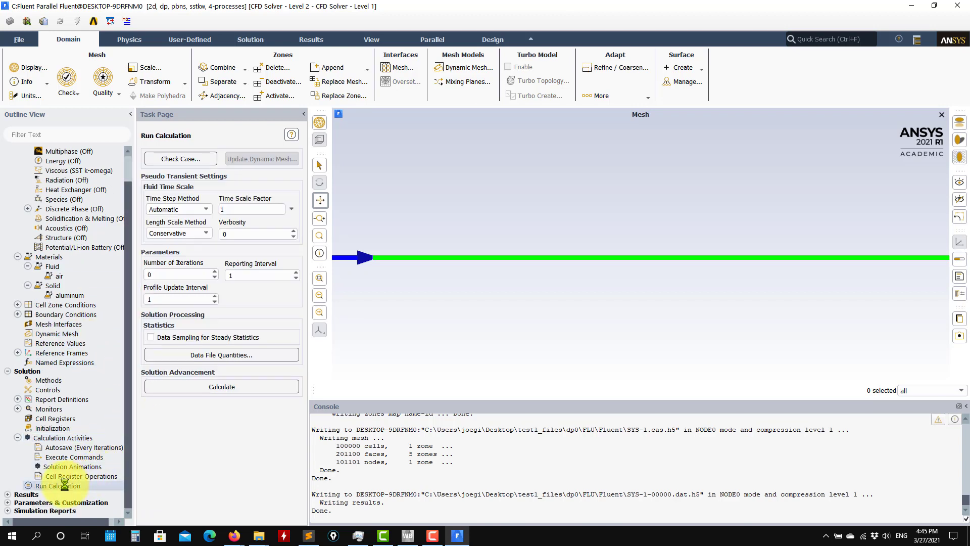
click(17, 438)
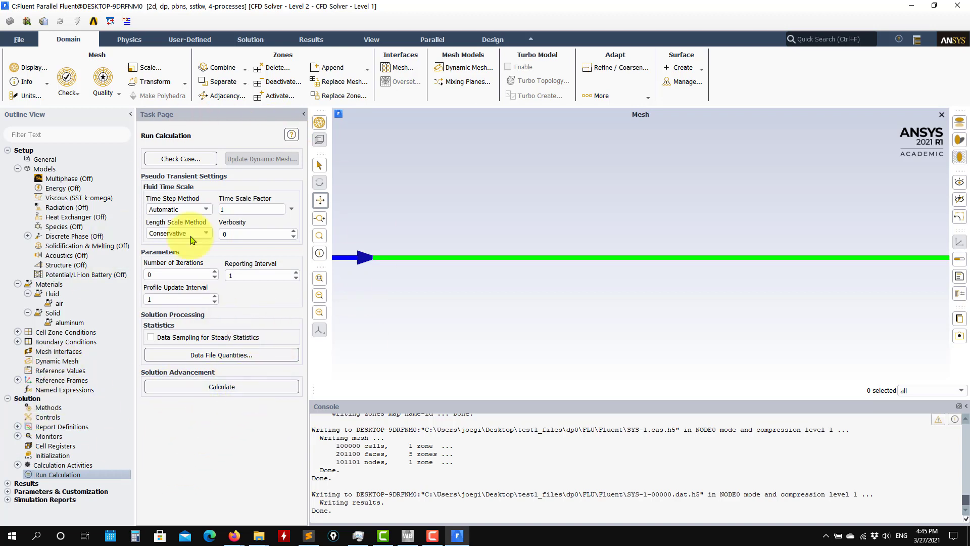
double_click(161, 274)
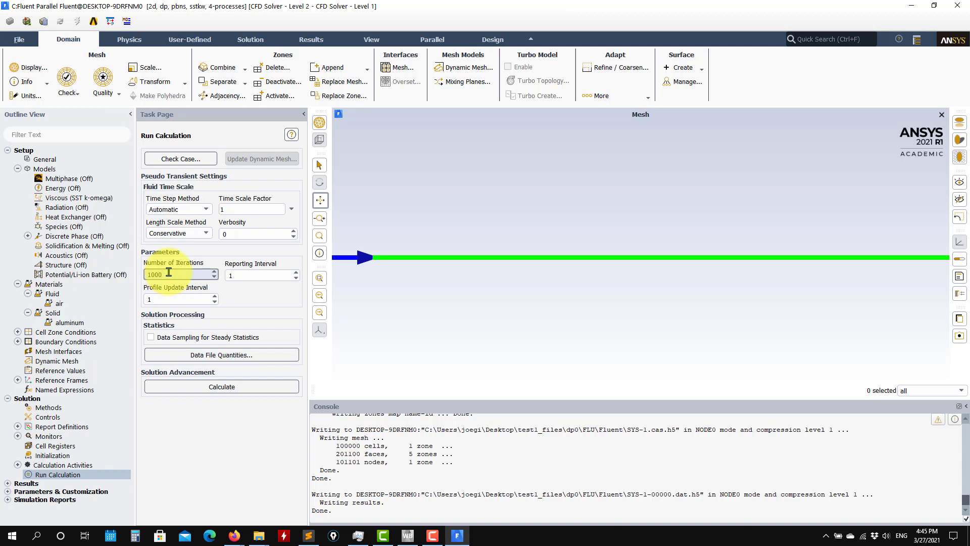
click(179, 273)
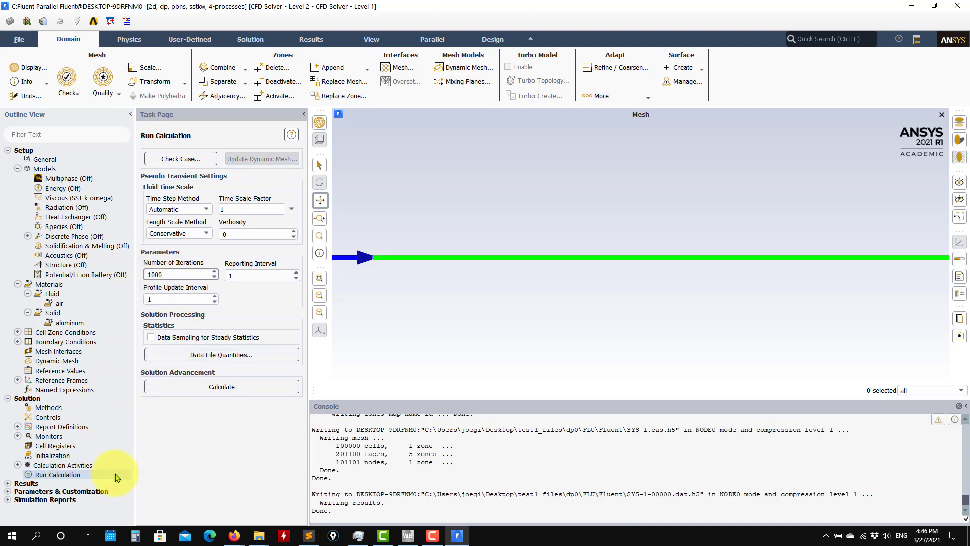
Review the absolute convergence criteria of the residual monitors.
click(18, 437)
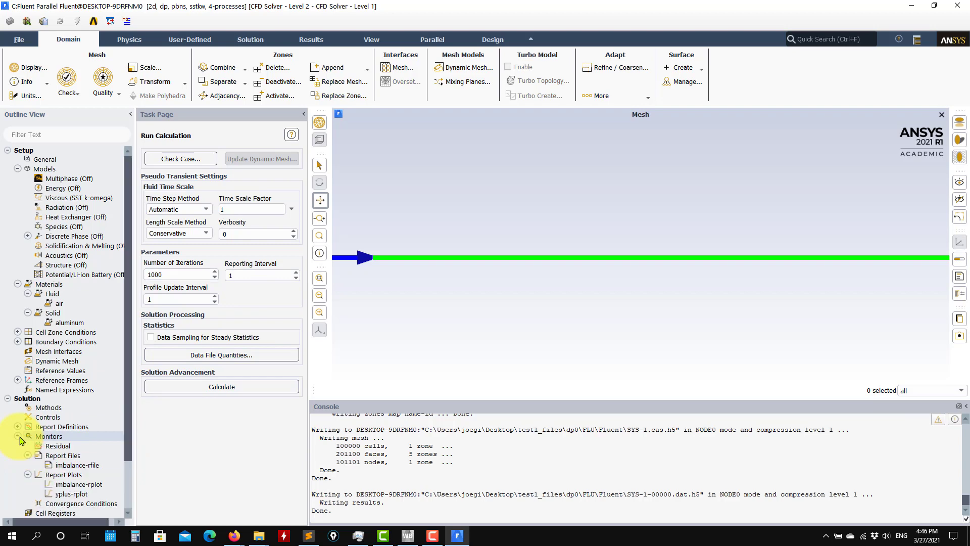
double_click(58, 446)
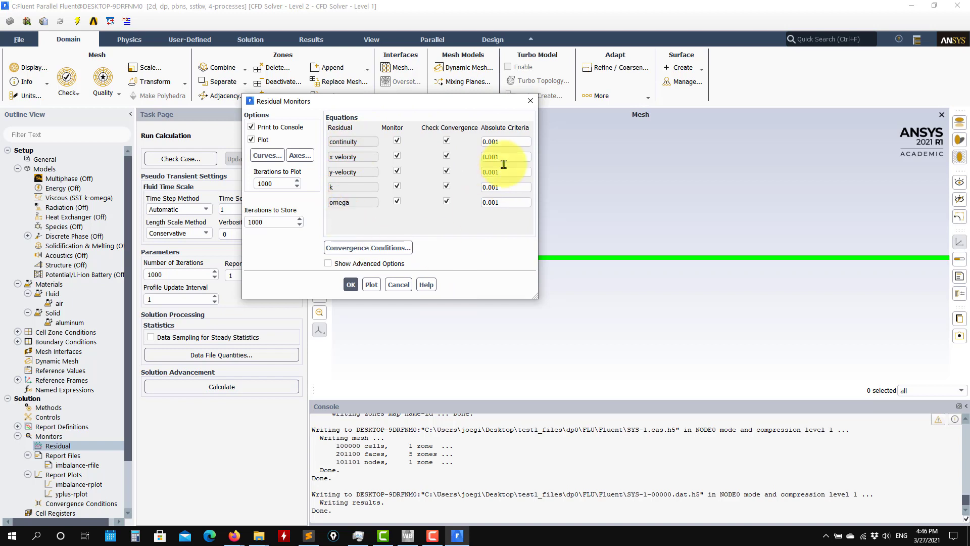
click(505, 141)
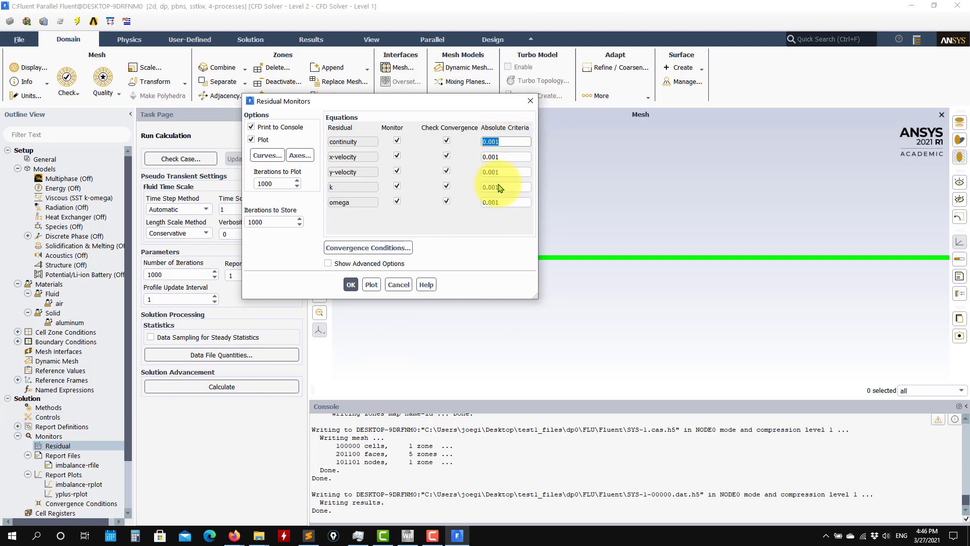
click(352, 285)
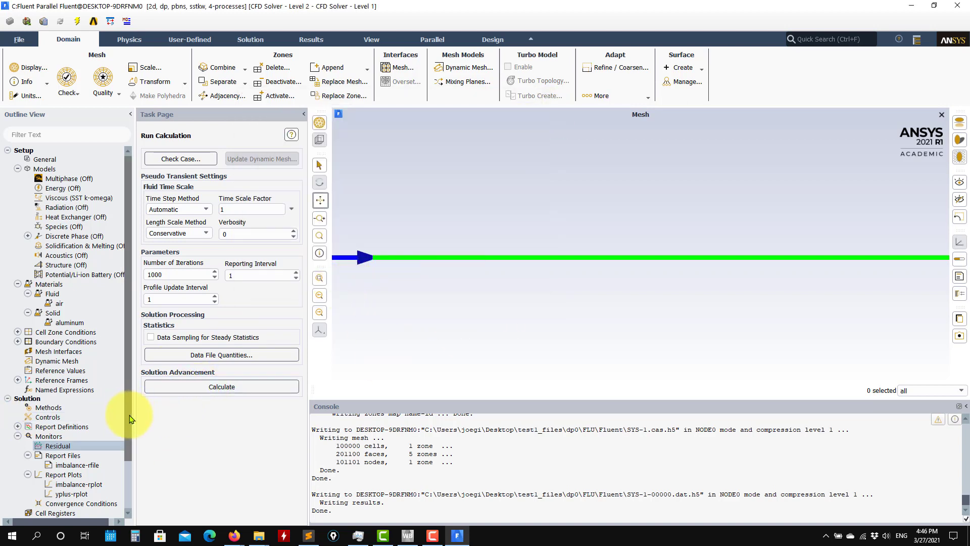
Run the calculation, following the y-plus and scaled residuals plots until it completes.
scroll(123, 486, down, 2)
click(51, 486)
click(214, 390)
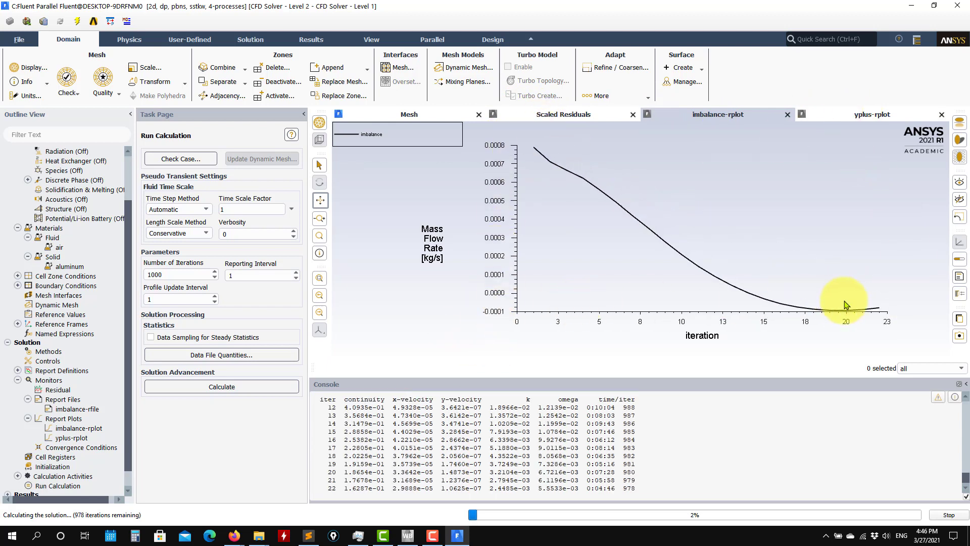
click(865, 113)
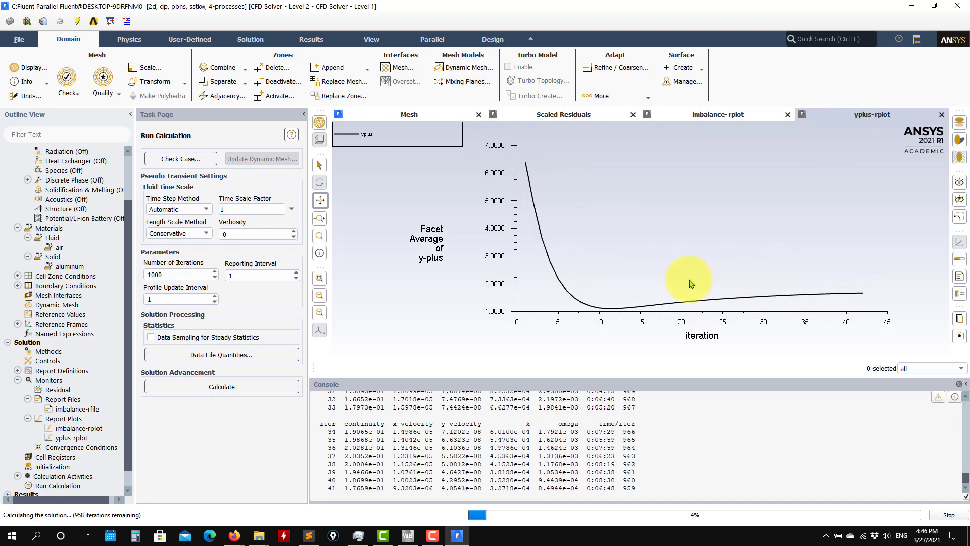
click(564, 114)
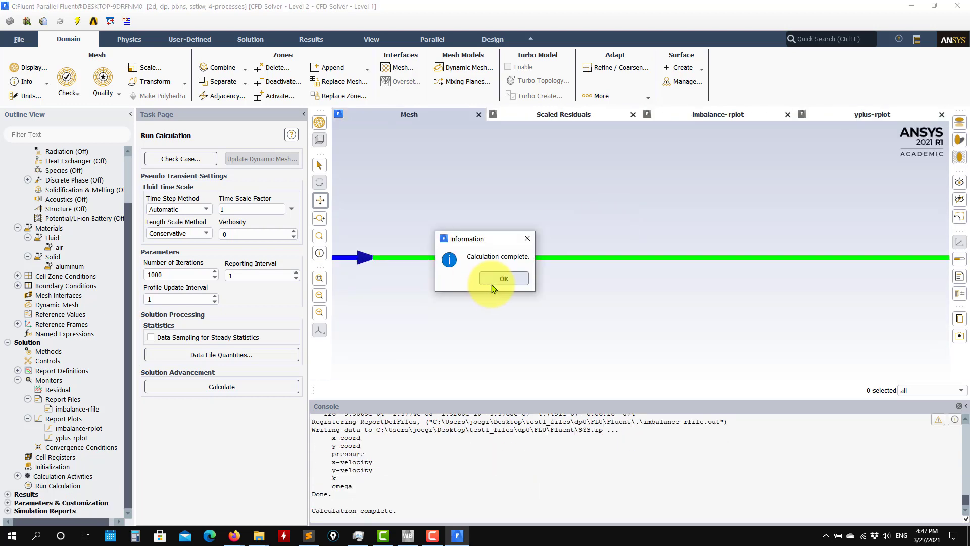
click(503, 277)
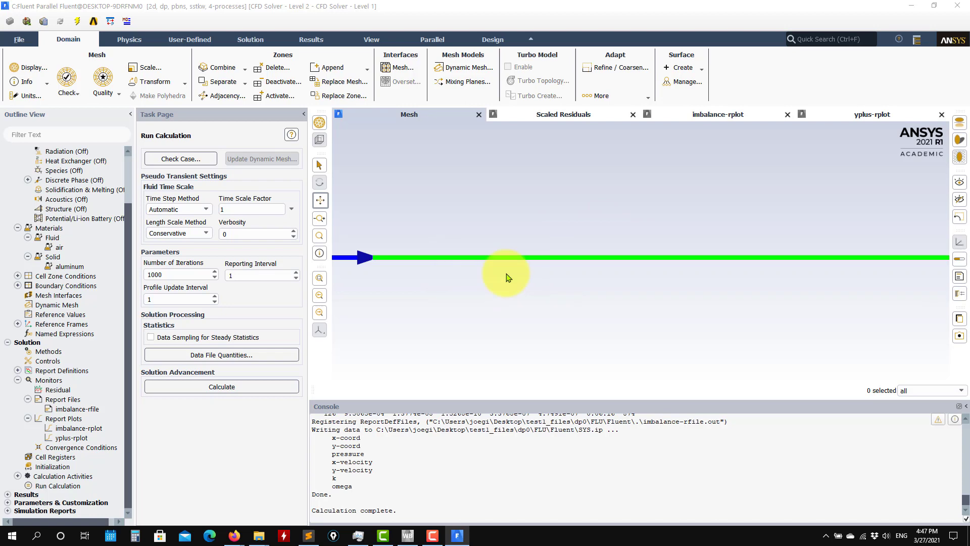
Examine the scaled residuals, the last iteration in the console, and the mass imbalance and y-plus plots for convergence.
click(542, 116)
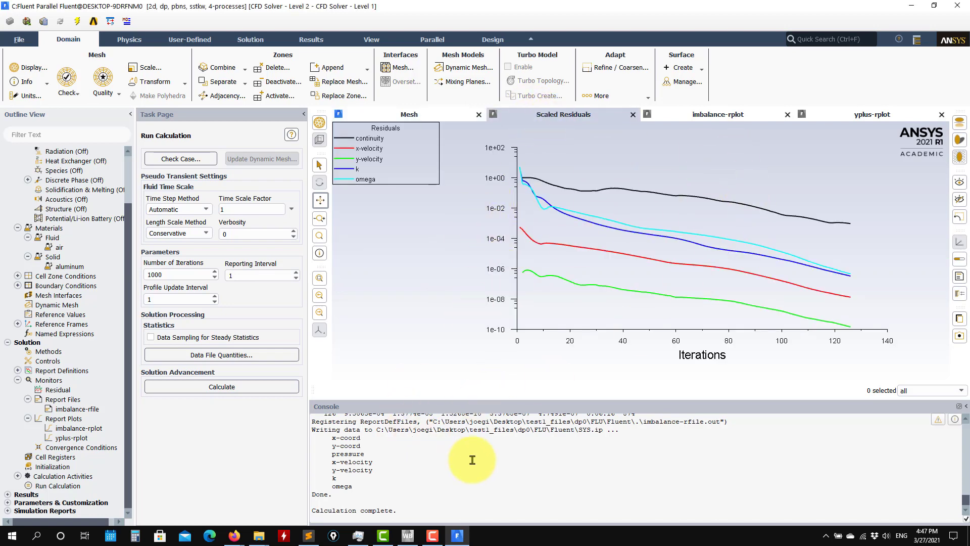
scroll(444, 454, up, 3)
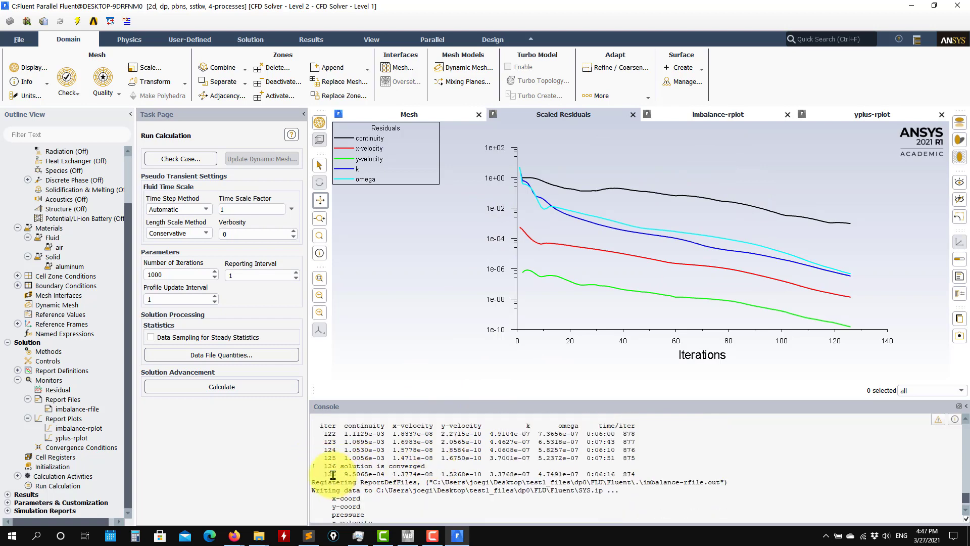
drag(312, 474, 643, 465)
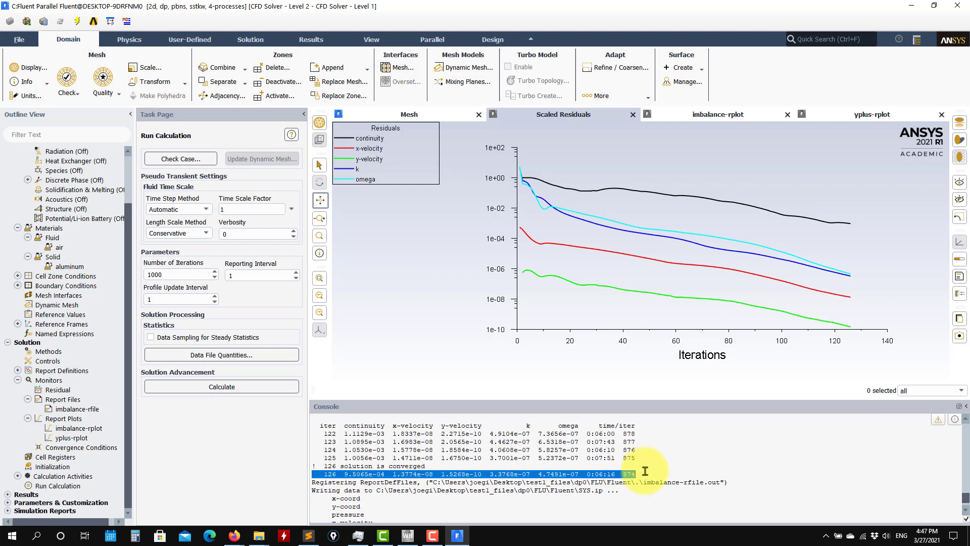
click(749, 117)
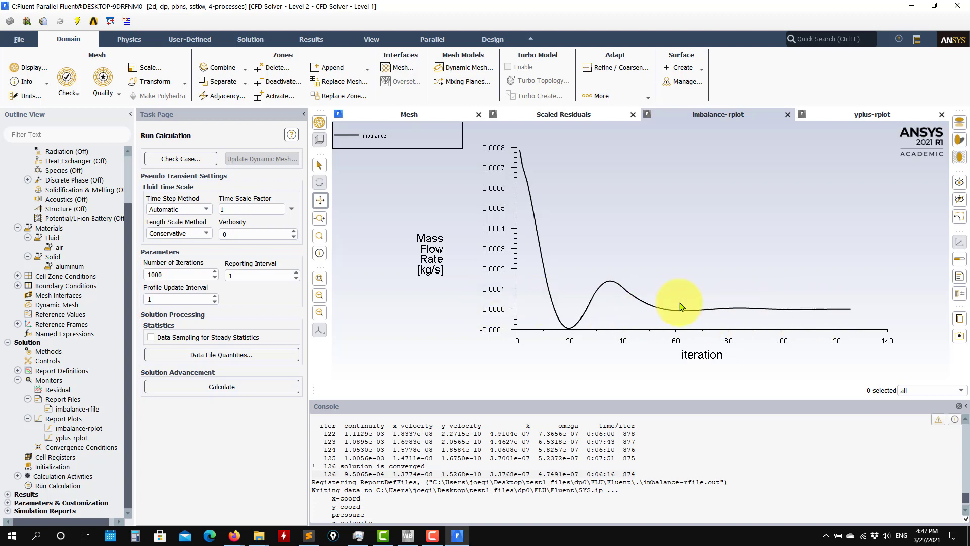
click(859, 117)
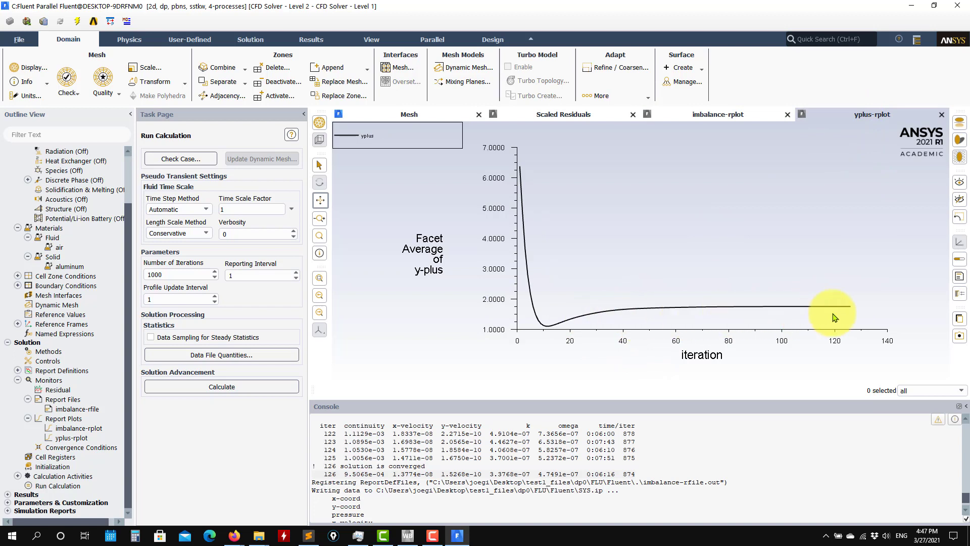
click(563, 115)
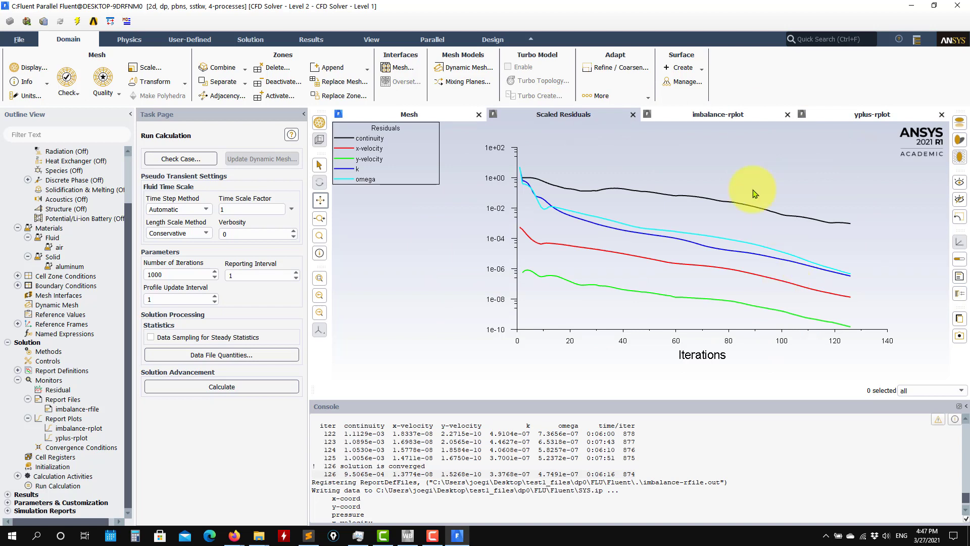
click(715, 114)
click(858, 114)
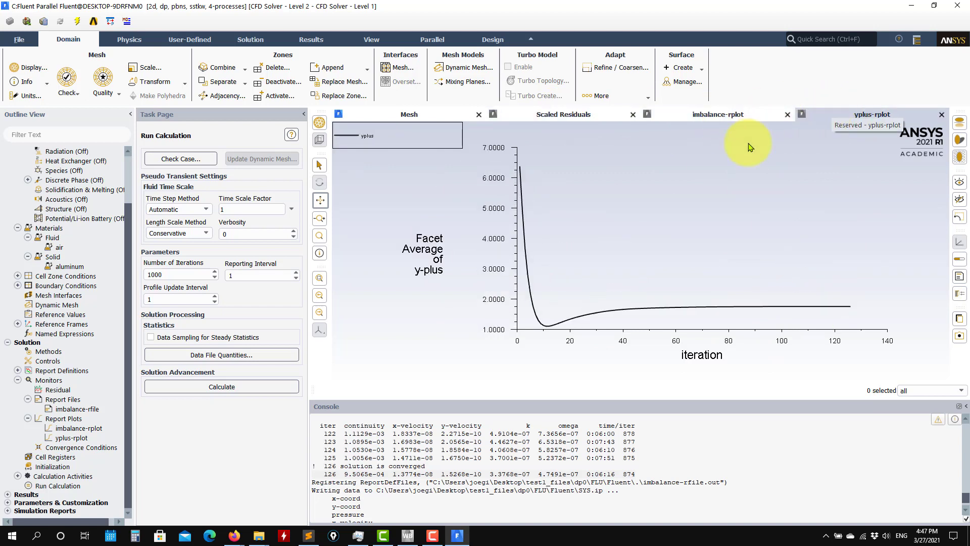
click(733, 119)
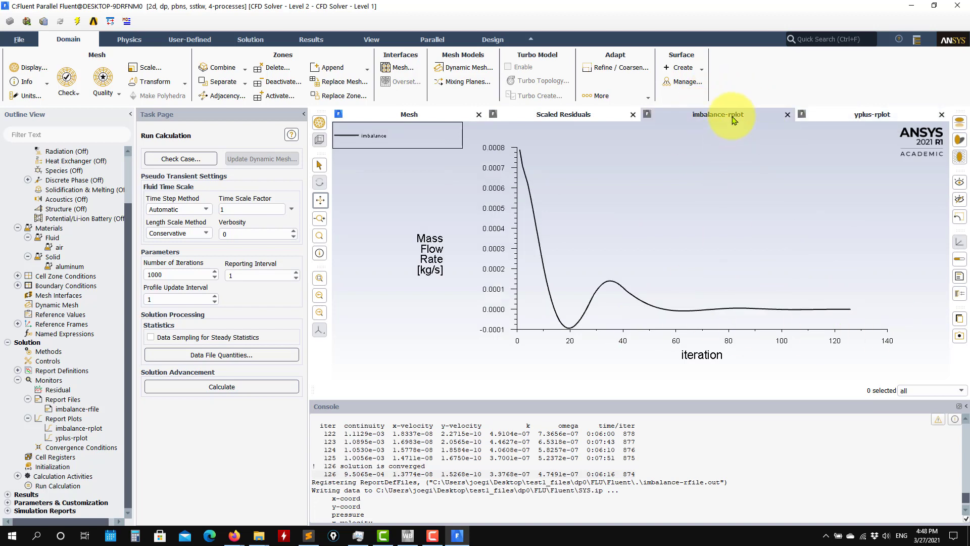
click(574, 117)
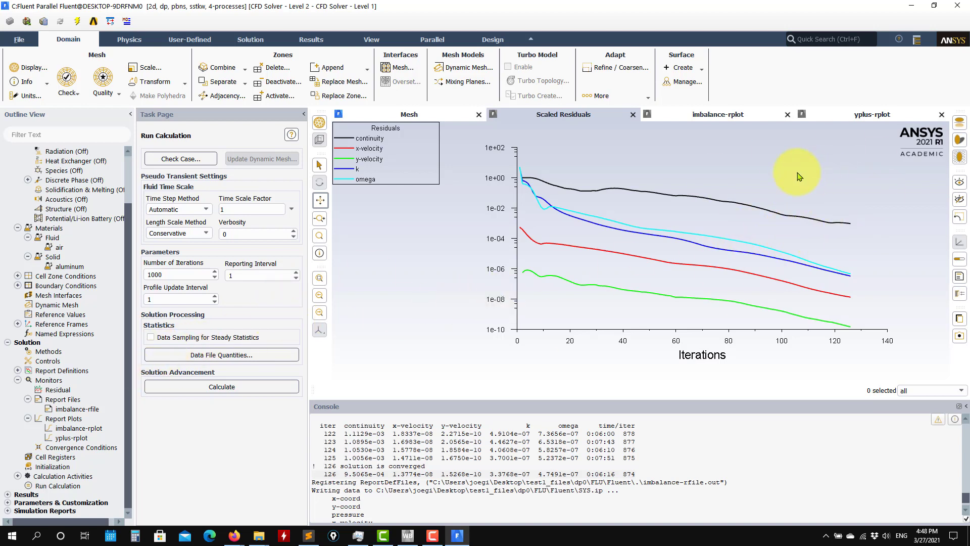
Set the continuity residual's absolute criterion to 0.0005 and continue the calculation, using the settings changes for the current calculation only.
double_click(58, 392)
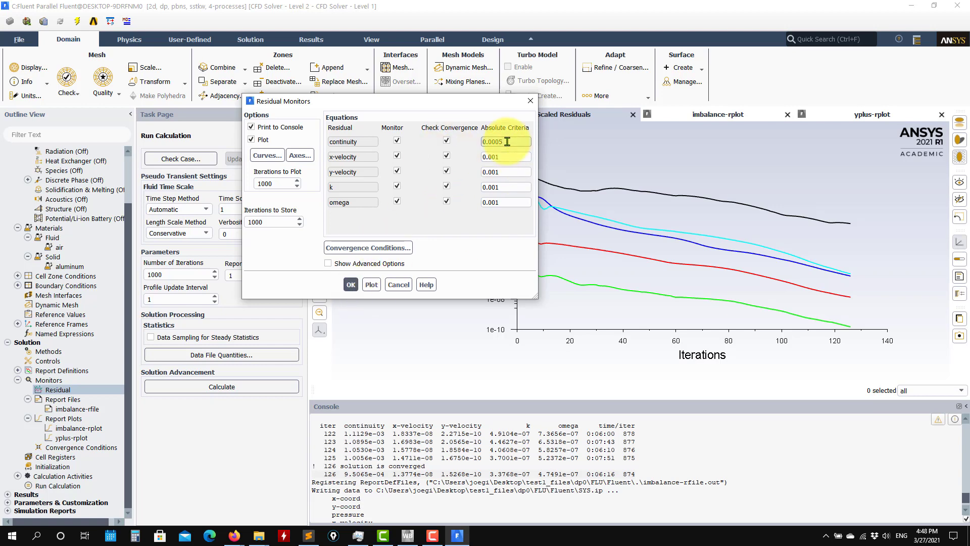
click(349, 284)
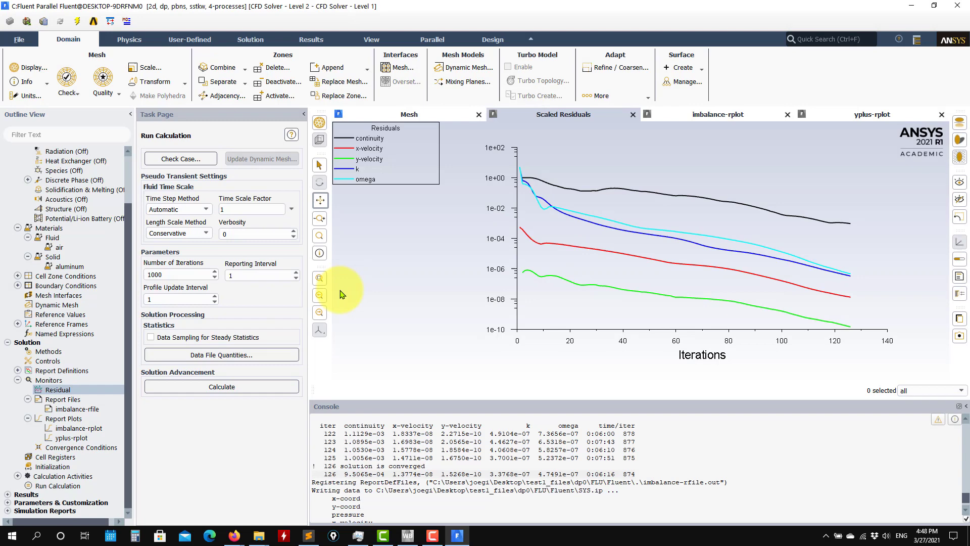
click(243, 386)
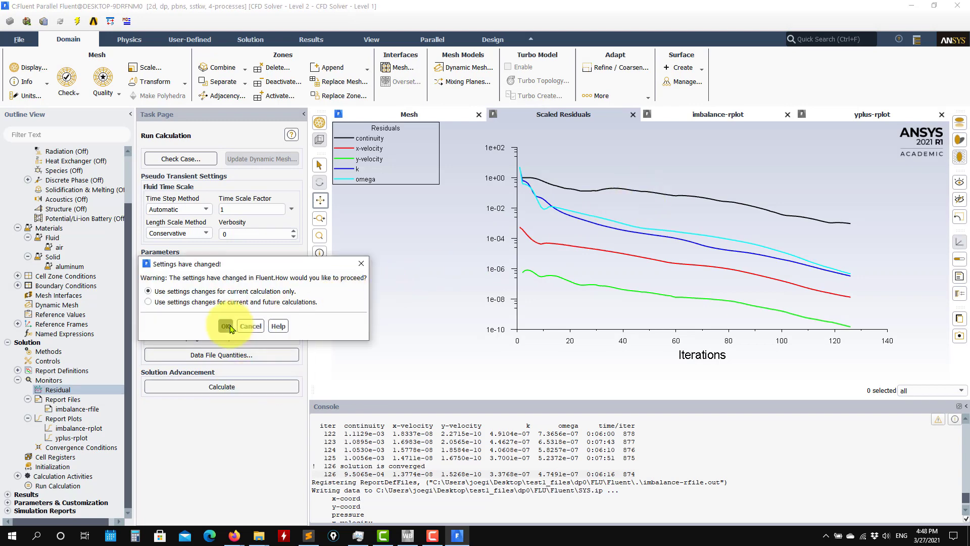
click(225, 326)
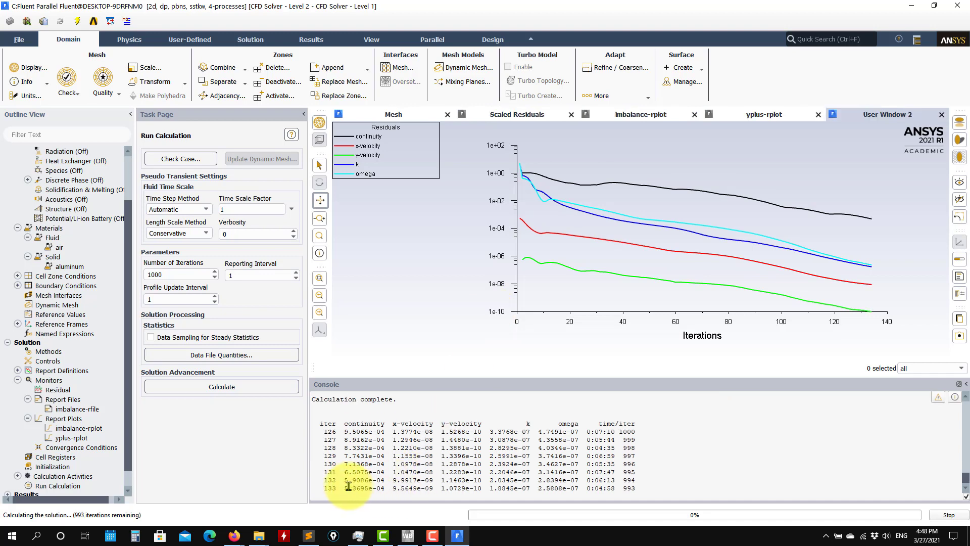
click(558, 274)
Check the scaled residuals, mass imbalance and y-plus plots of the continued run.
click(572, 114)
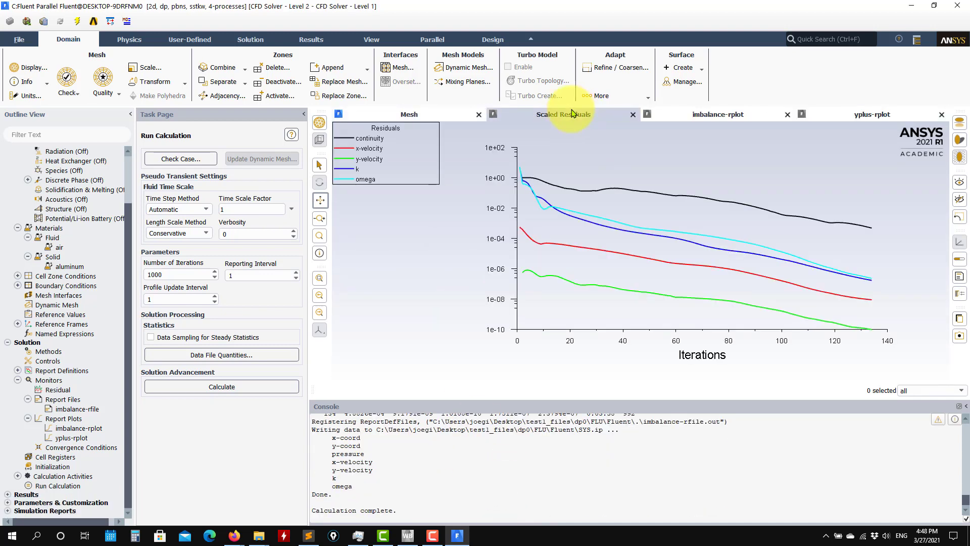
click(715, 114)
click(863, 117)
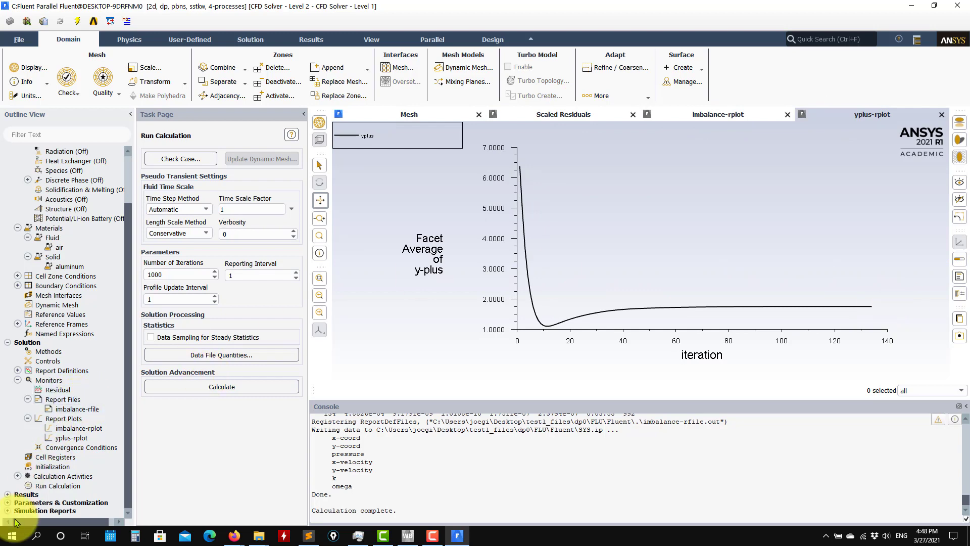
Create and display a filled contour of static pressure for the pipe, named contour-1.
scroll(40, 433, down, 2)
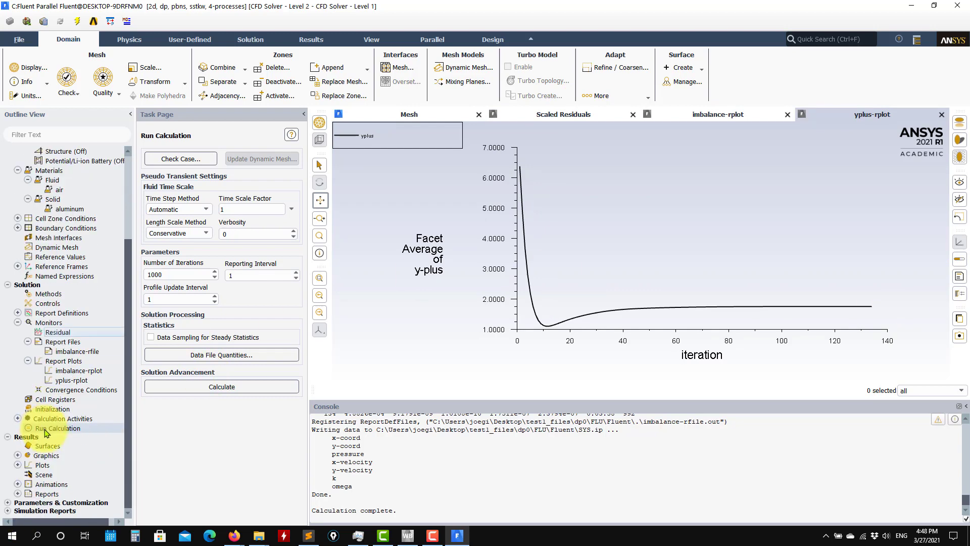
double_click(28, 454)
scroll(28, 453, down, 2)
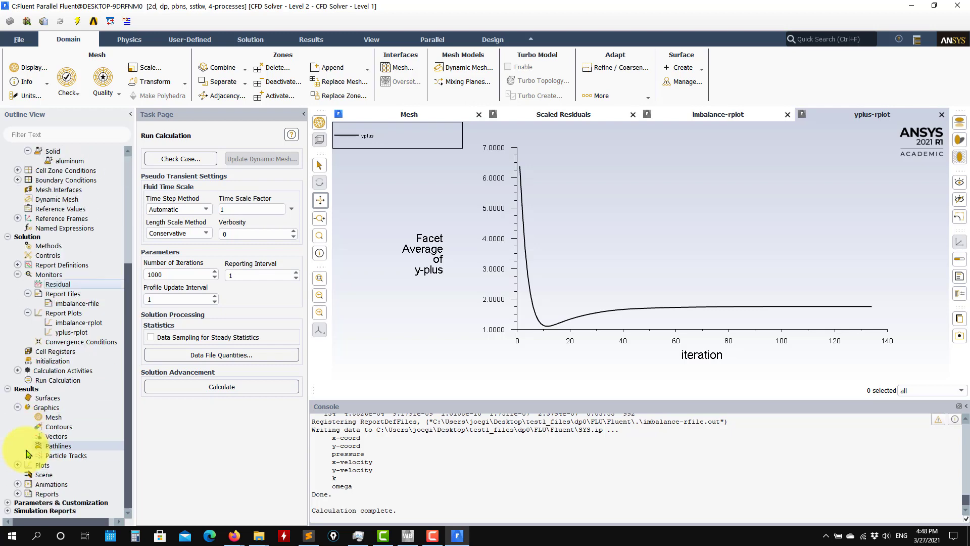
double_click(59, 427)
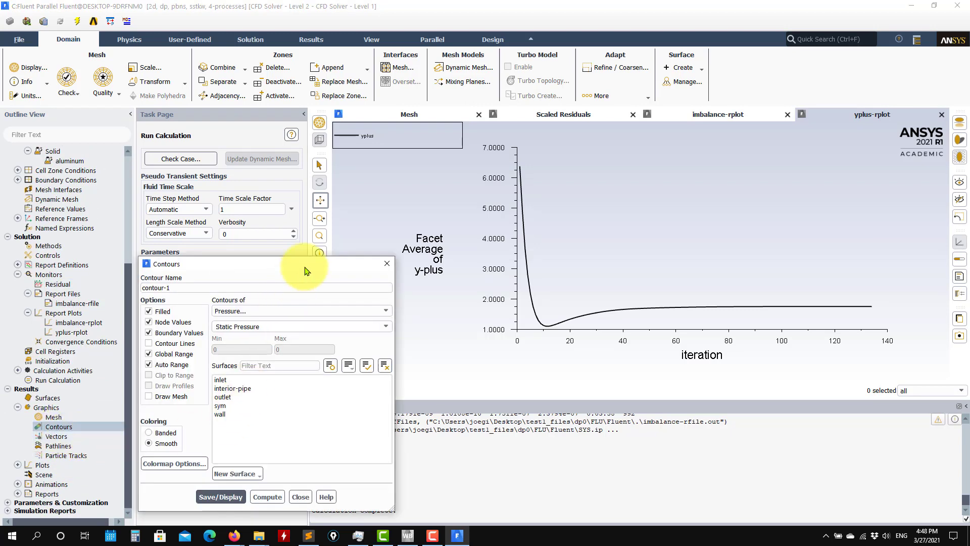
click(219, 324)
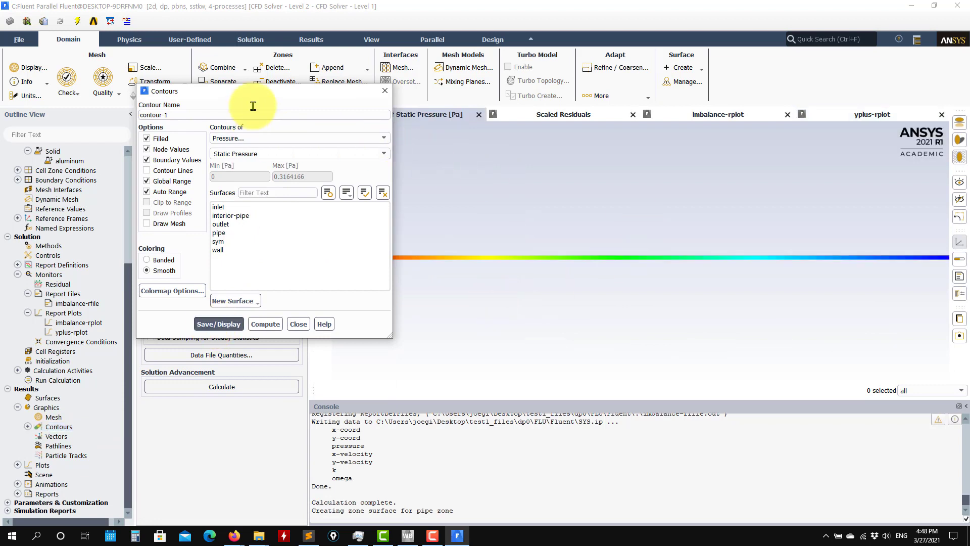
Change contour-1 to velocity magnitude, display it, and inspect the near-wall region at the pipe's end.
drag(275, 97, 226, 107)
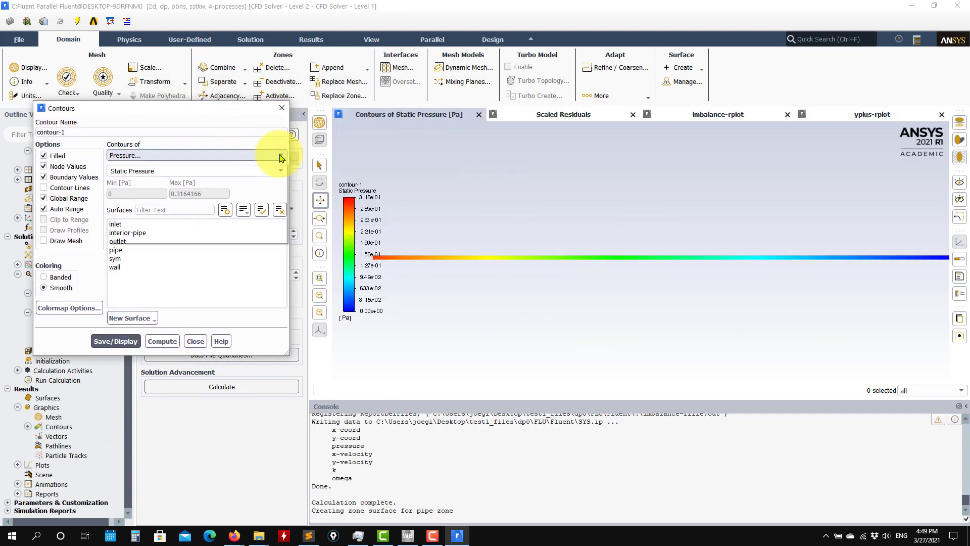
click(281, 157)
click(146, 182)
click(120, 344)
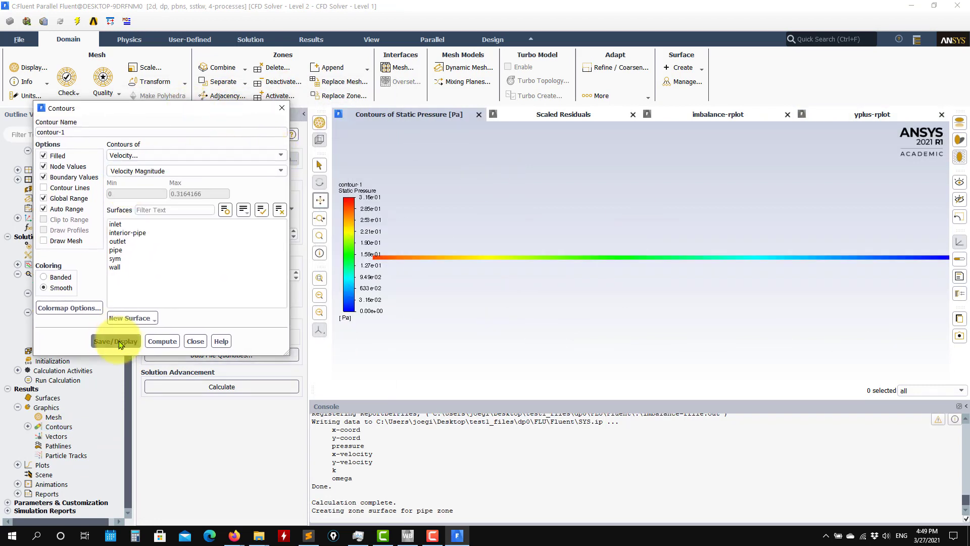
scroll(912, 271, up, 5)
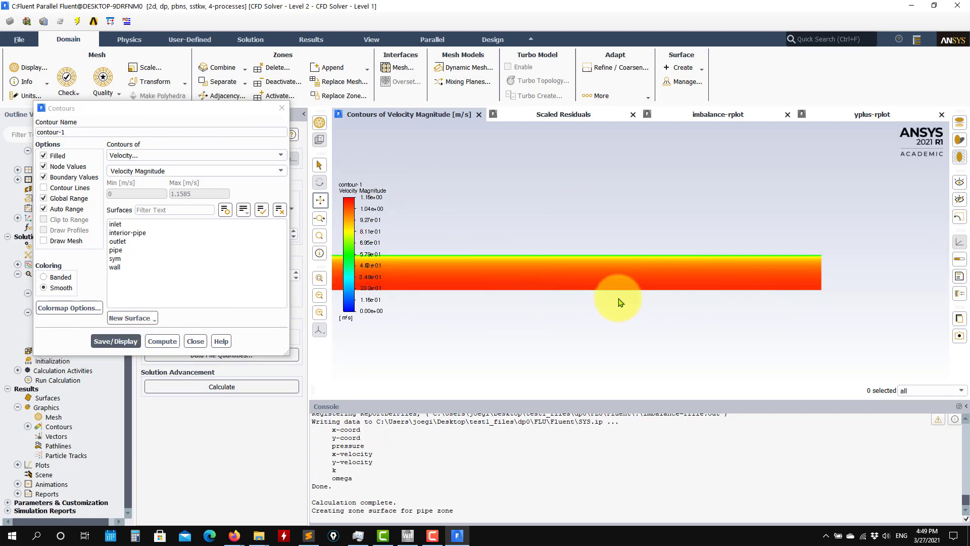
scroll(803, 259, up, 5)
scroll(680, 226, up, 2)
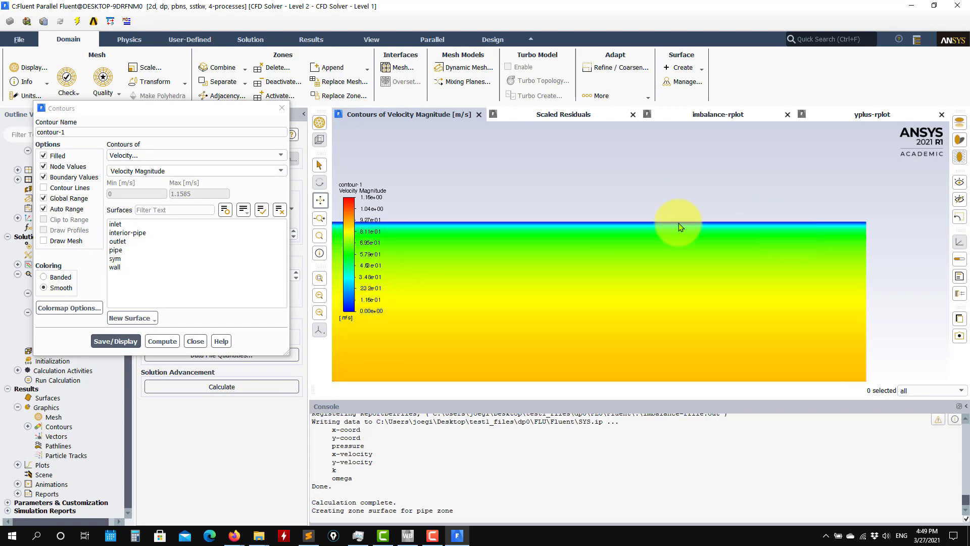
scroll(739, 233, down, 5)
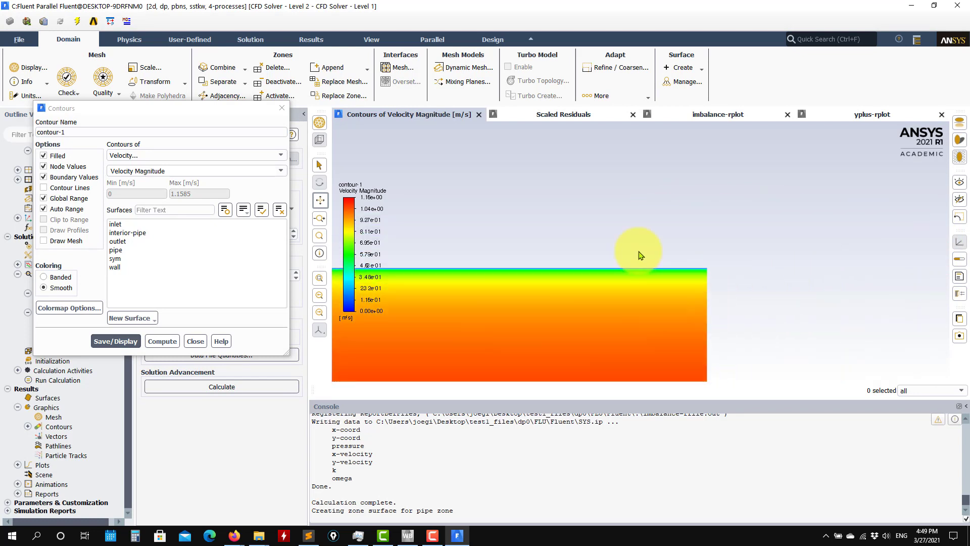
Display contour-1 as turbulent kinetic energy (k).
click(280, 155)
click(156, 190)
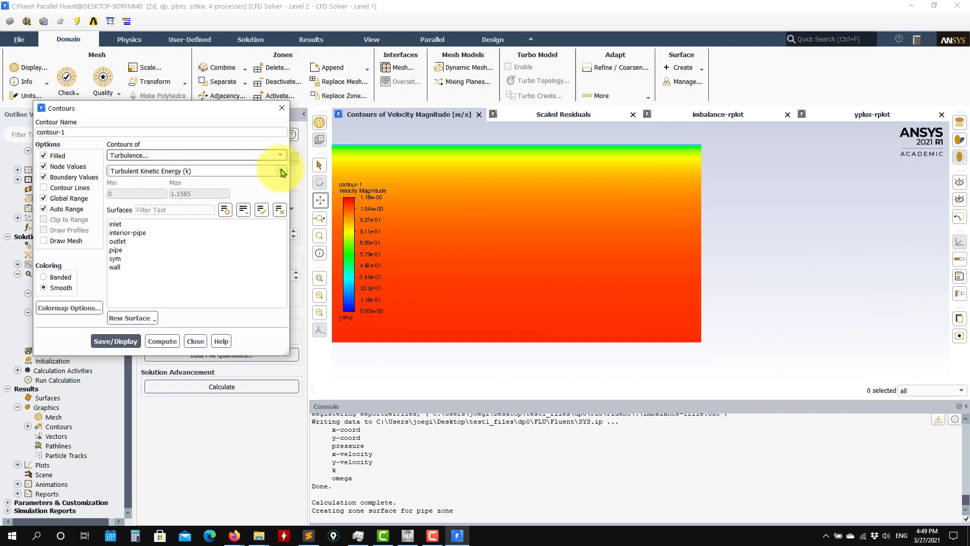
click(114, 344)
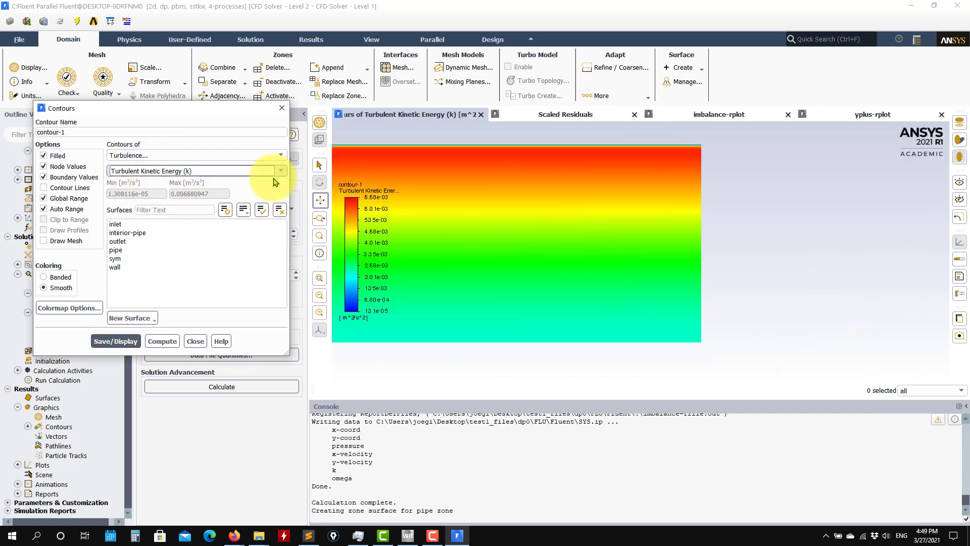
Display contour-1 as turbulent dissipation rate (Epsilon) and inspect the layer near the wall.
click(281, 171)
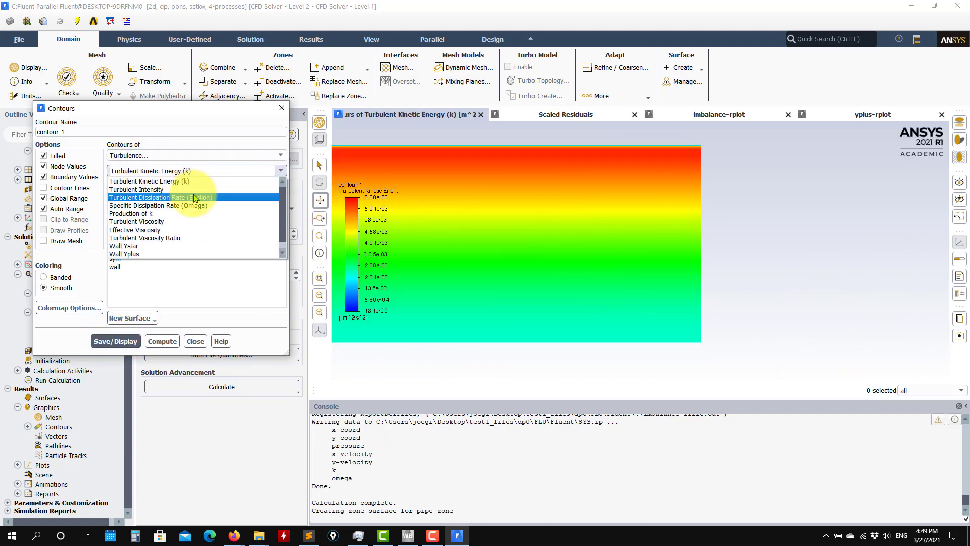
click(188, 199)
click(115, 341)
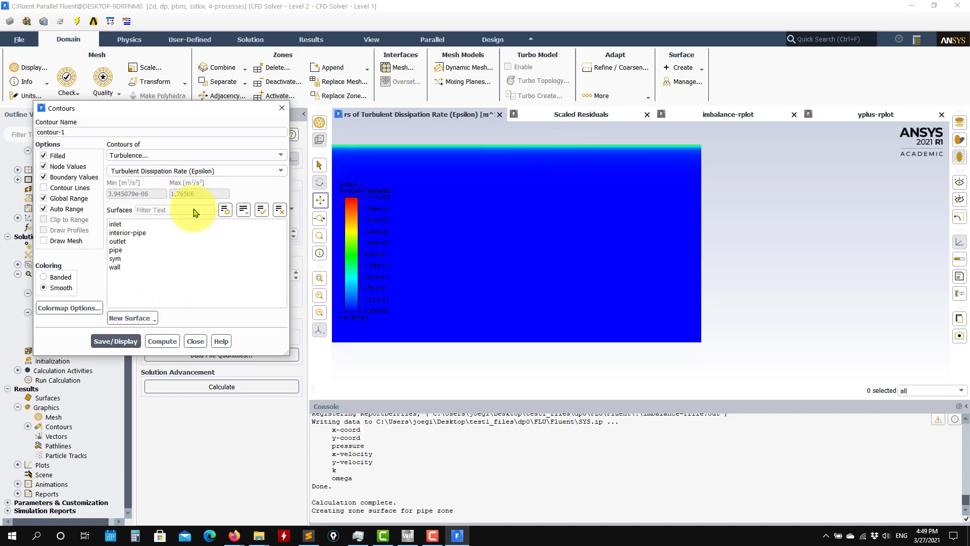
drag(632, 143, 639, 260)
Switch contour-1 back to velocity magnitude, display it, and finish the contour setup.
click(281, 155)
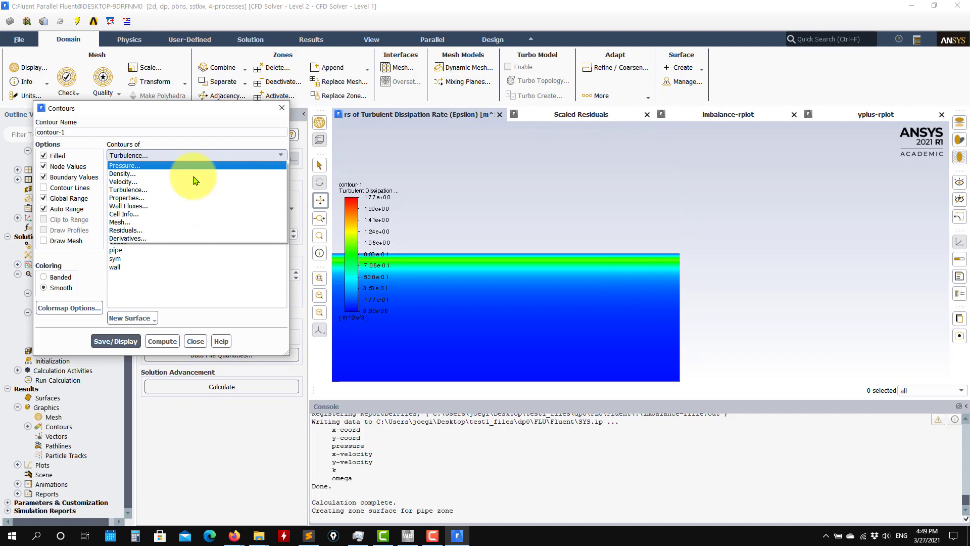
click(162, 179)
click(103, 344)
drag(340, 372, 819, 221)
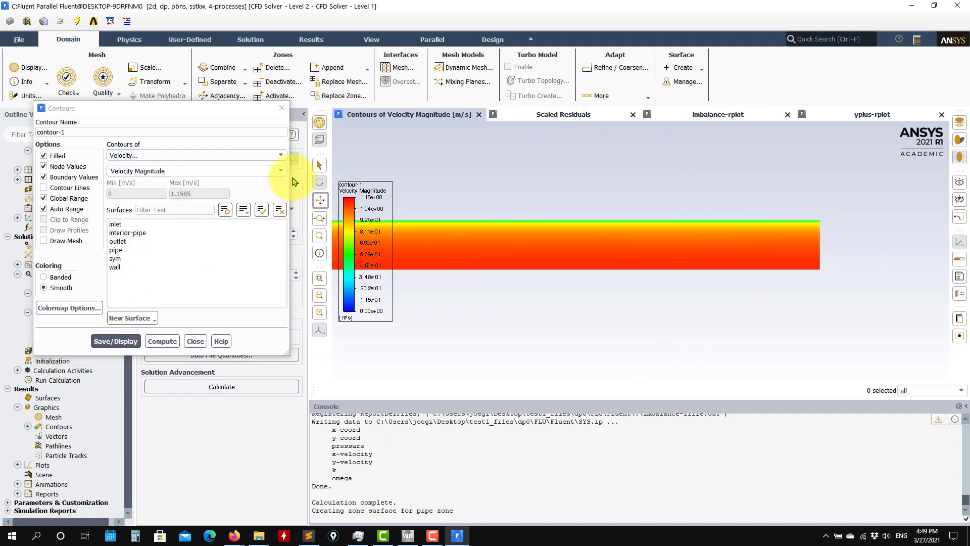
click(281, 108)
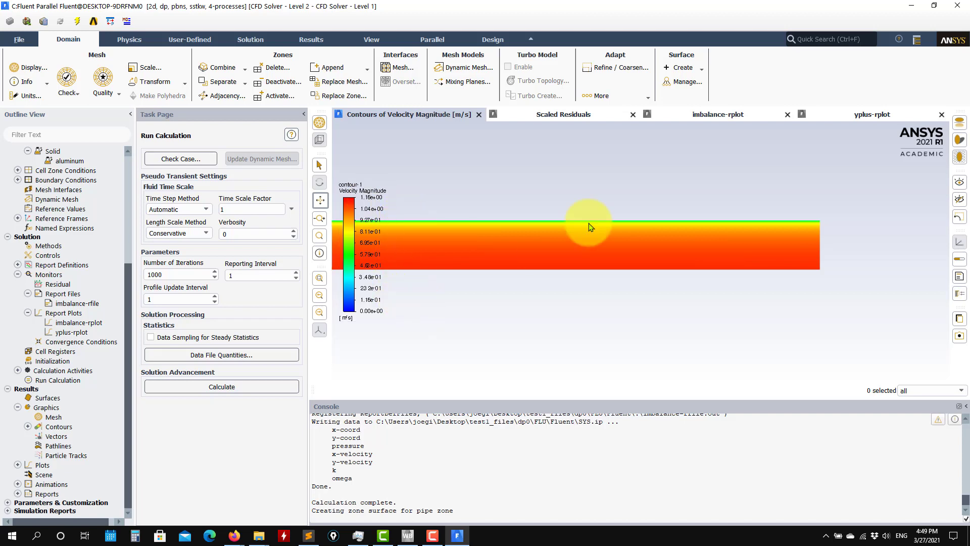
Copy a screenshot of the velocity contour view to the clipboard and look at the Save Picture options without saving.
click(960, 319)
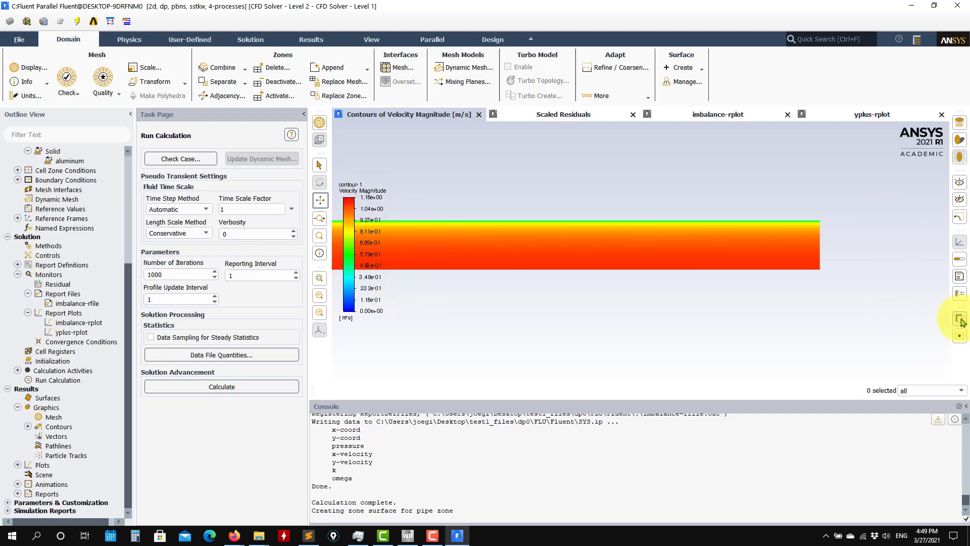
click(960, 335)
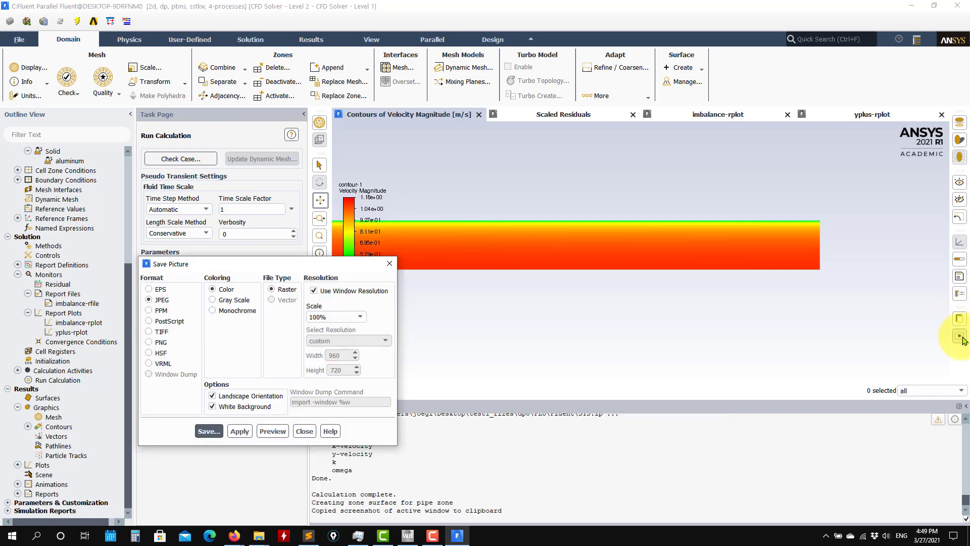
click(303, 431)
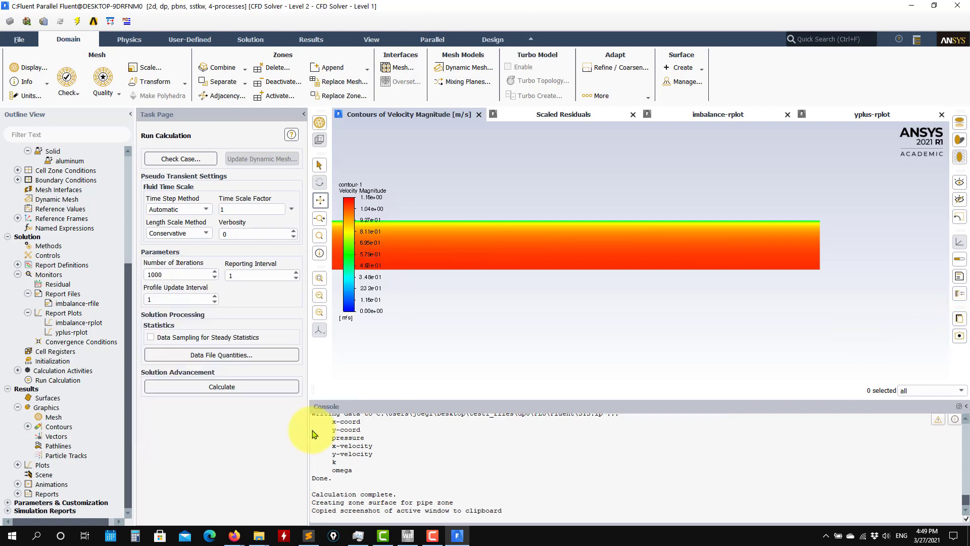
Create and display velocity vectors colored by velocity magnitude, named vector-1, with 3d arrow style, scale 1 and skip 4.
scroll(552, 347, down, 3)
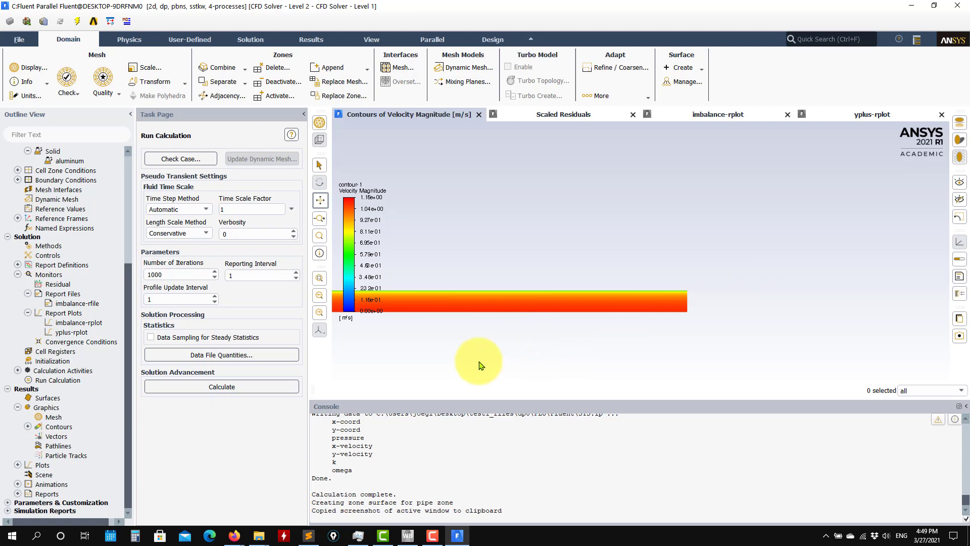
double_click(45, 440)
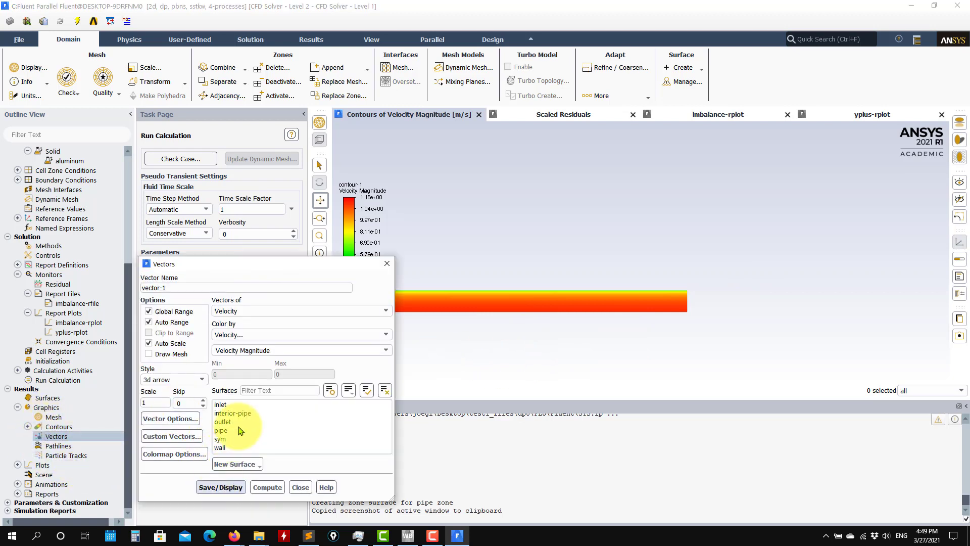
scroll(692, 336, up, 10)
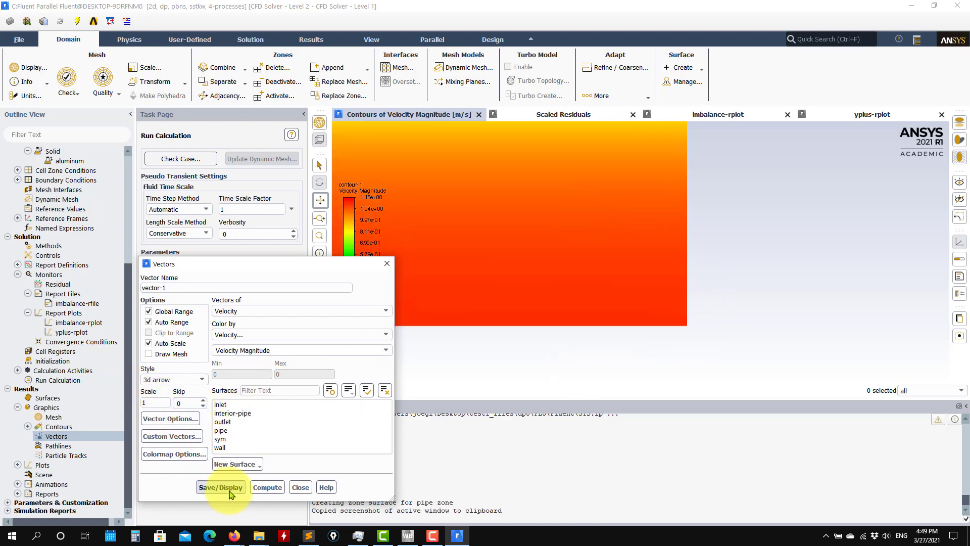
scroll(627, 273, down, 3)
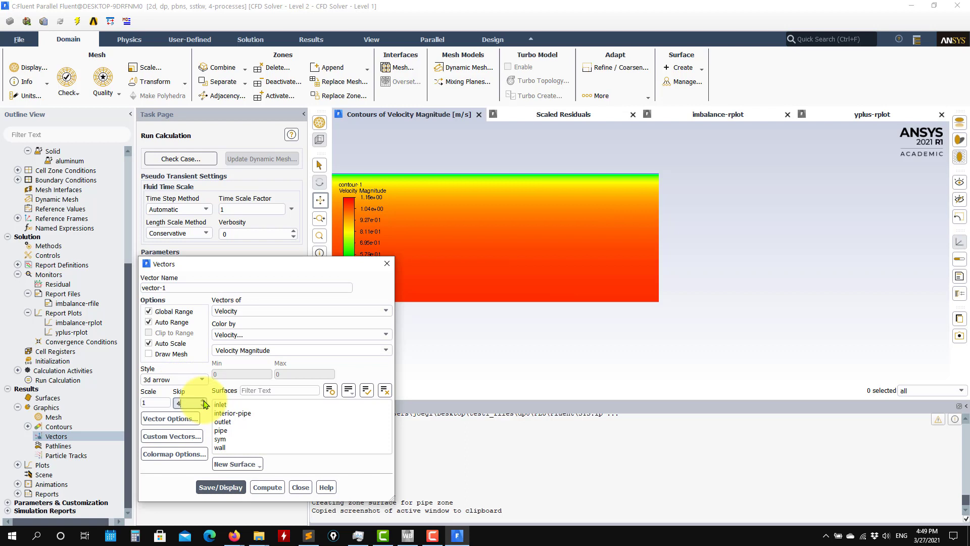
click(221, 487)
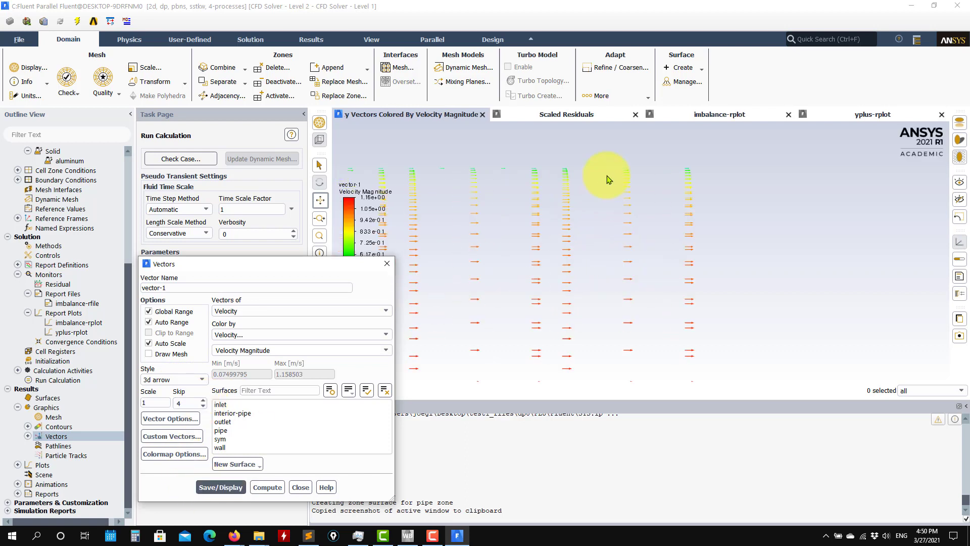
Set the skip of vector-1 to 2, redisplay the vectors, and inspect the velocity profile near the wall.
click(202, 406)
click(221, 487)
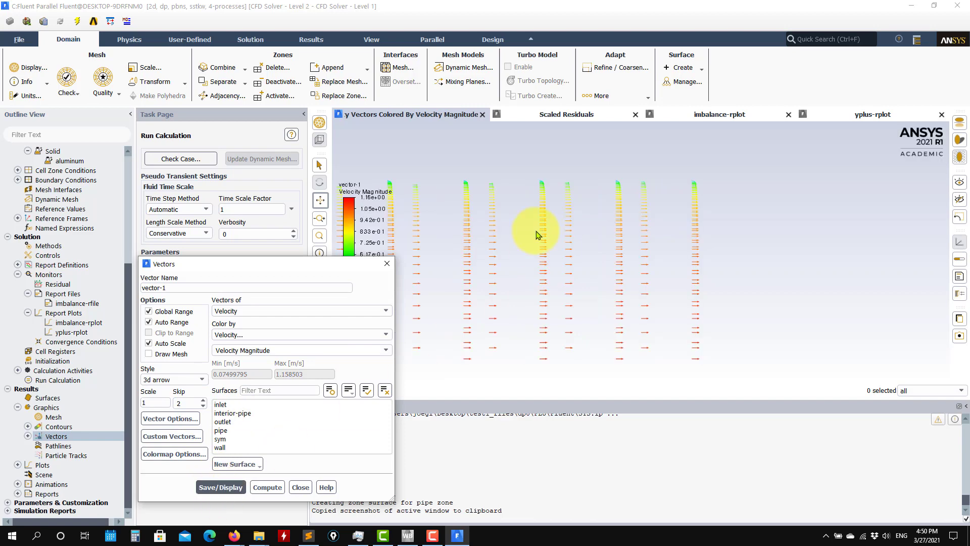
scroll(695, 236, down, 3)
drag(670, 239, 591, 292)
scroll(616, 234, up, 5)
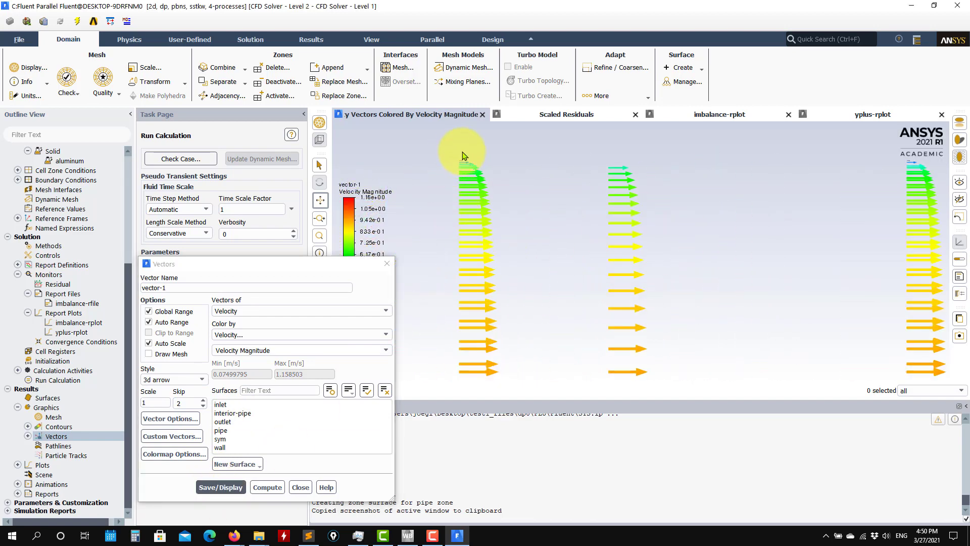
scroll(496, 295, down, 4)
click(300, 487)
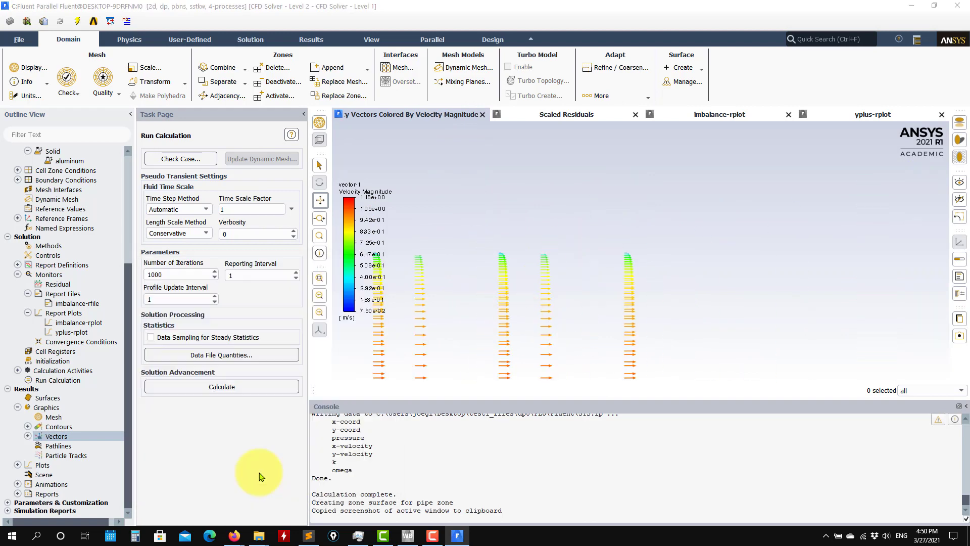
scroll(574, 336, up, 3)
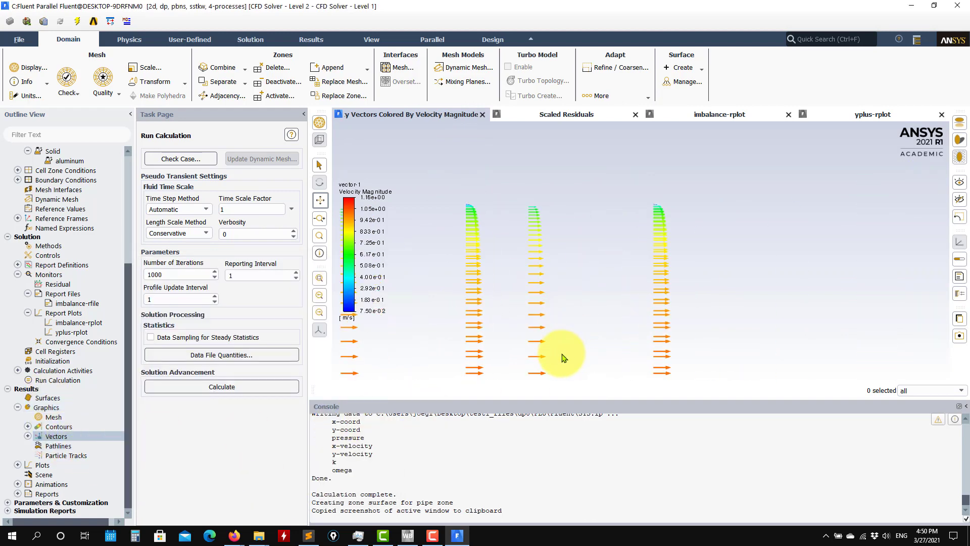
scroll(614, 286, down, 3)
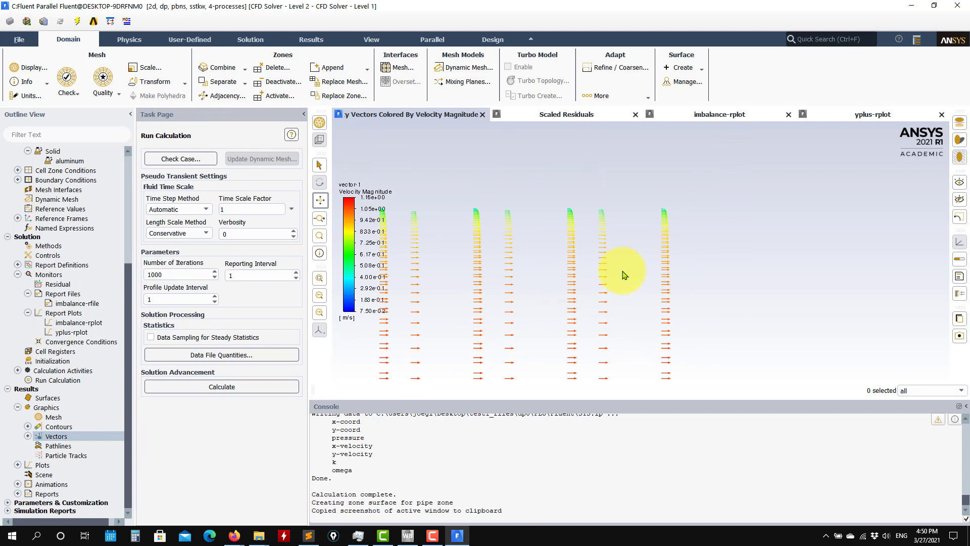
Redisplay contour-1 of velocity magnitude on the pipe surface, close its setup, and inspect the flow near the wall and outlet.
scroll(624, 275, down, 2)
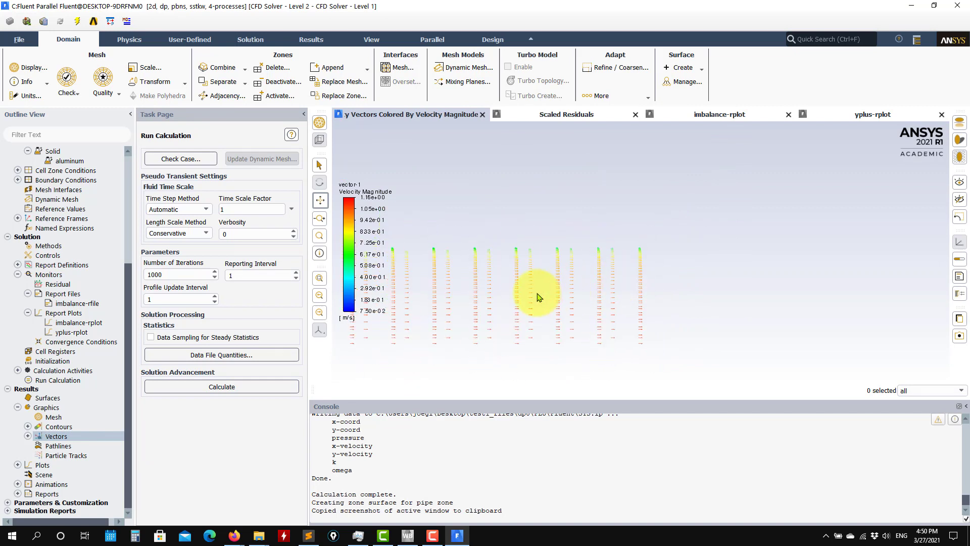
drag(540, 282, 557, 238)
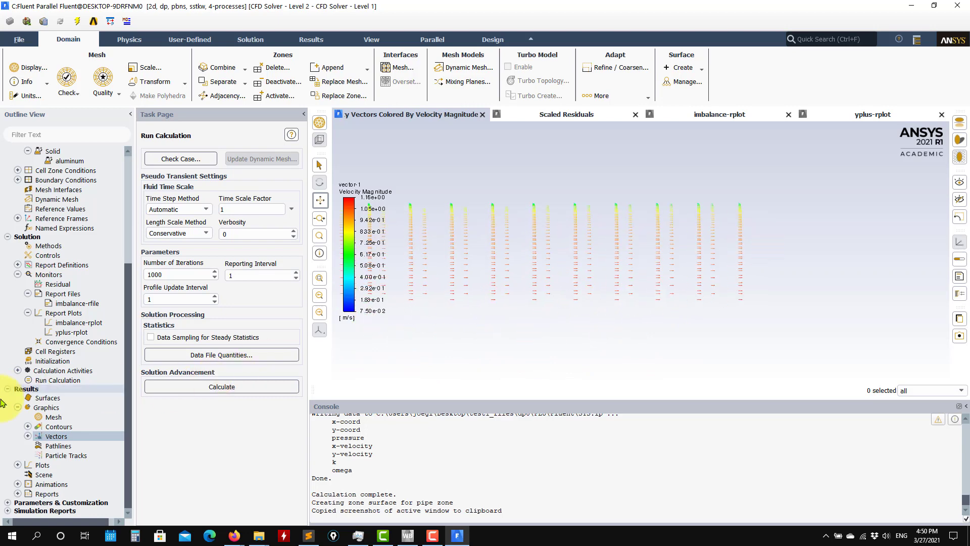
click(27, 426)
double_click(66, 435)
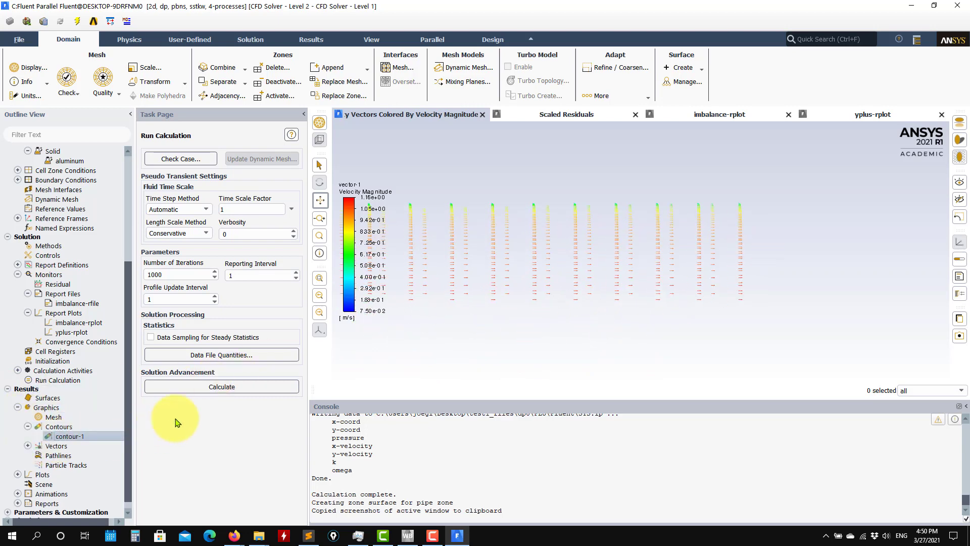
click(119, 342)
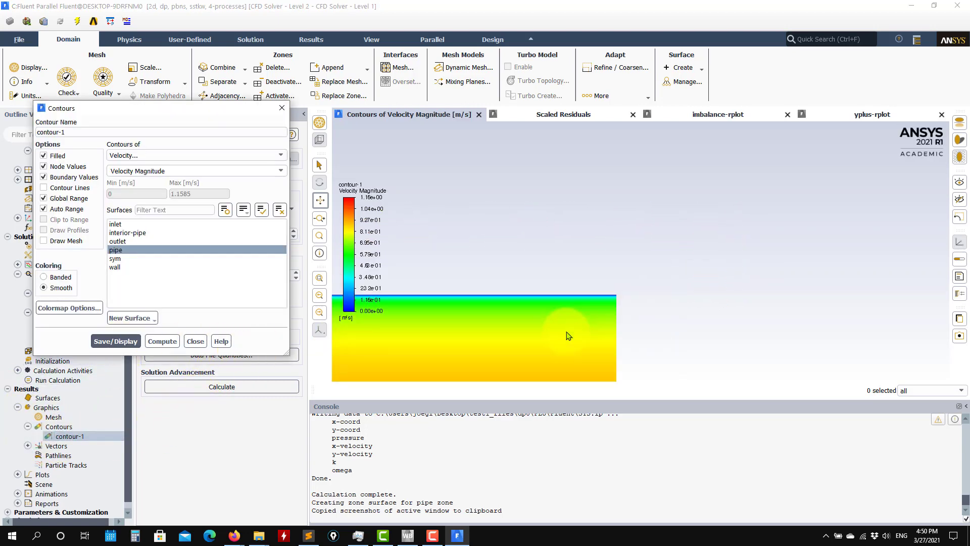
click(195, 341)
drag(614, 305, 889, 212)
scroll(705, 286, up, 2)
scroll(666, 289, down, 6)
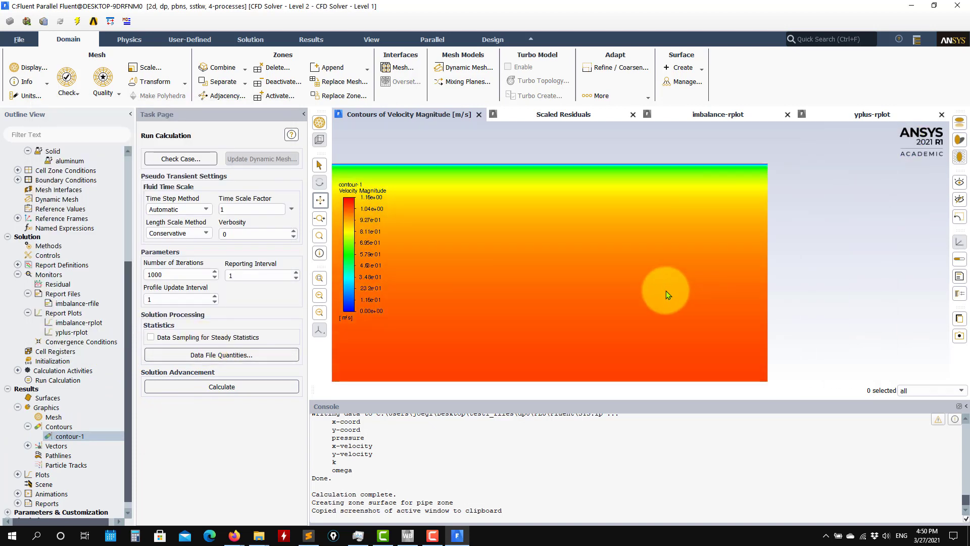
scroll(620, 262, up, 2)
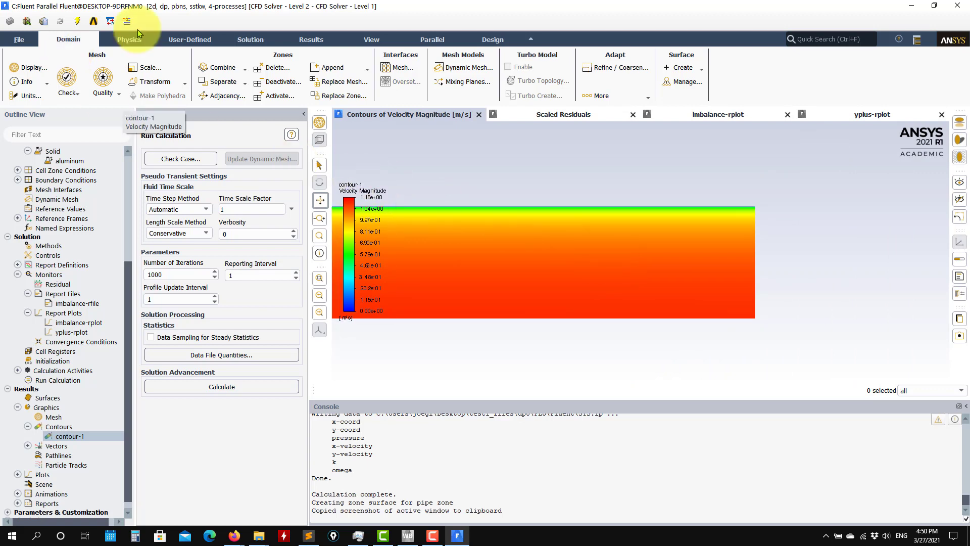
Quit Fluent, choosing to use the settings changes for current and future calculations.
click(953, 10)
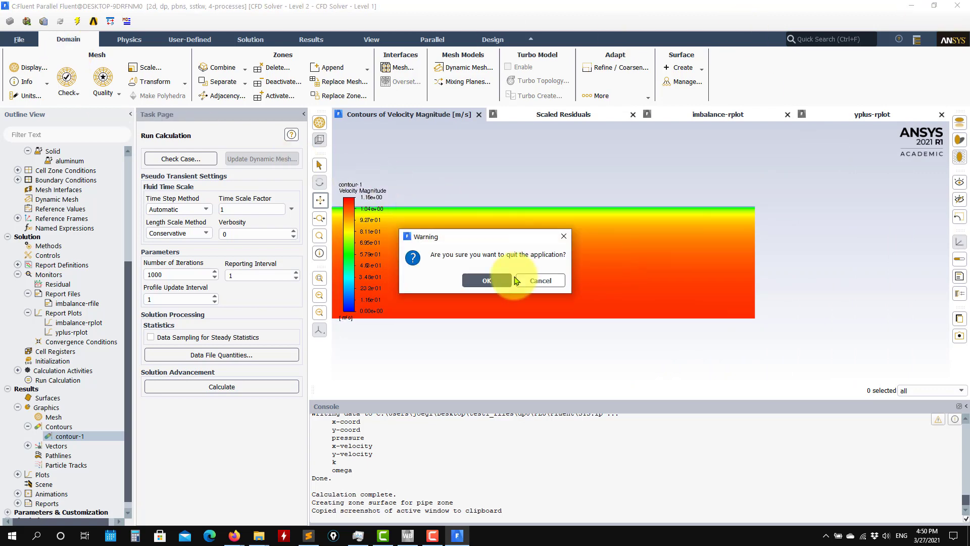
click(480, 276)
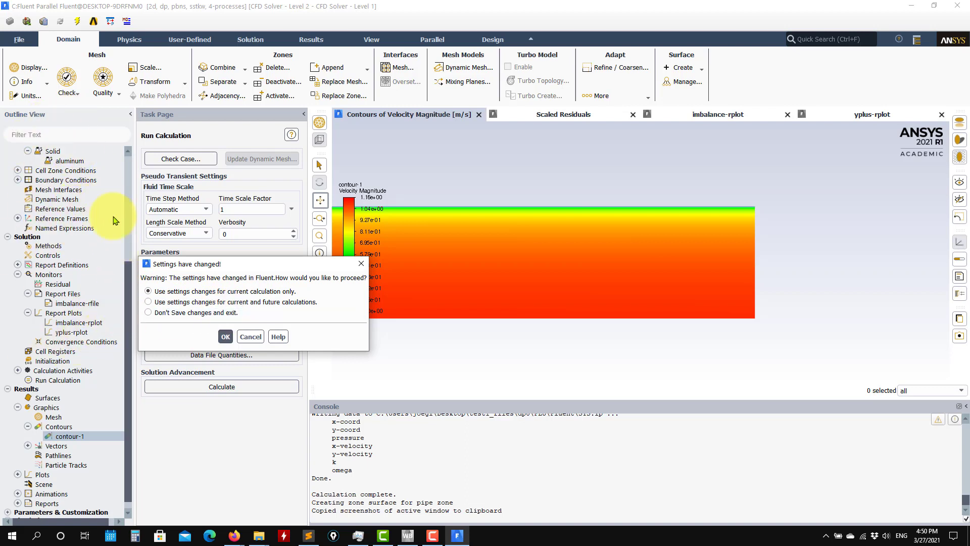
click(245, 304)
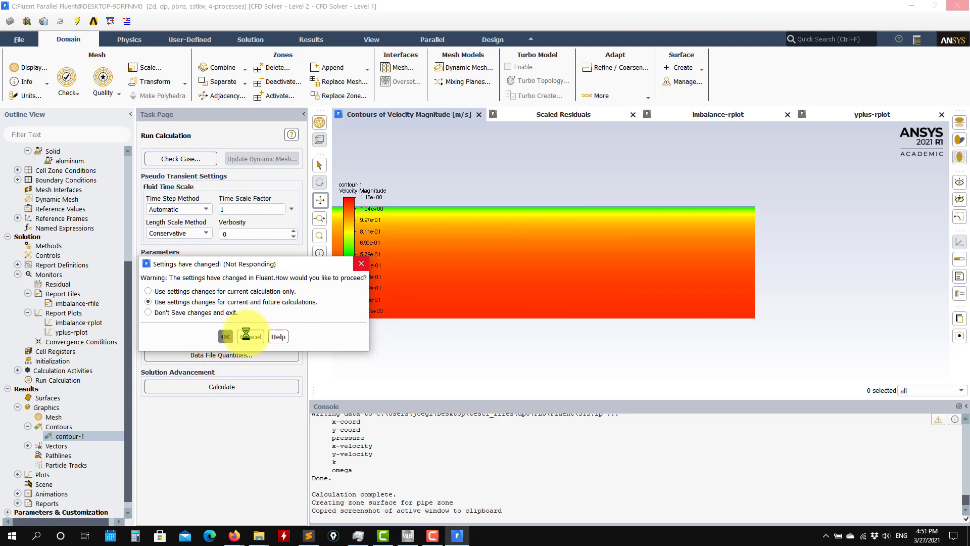
Force the unresponsive cx2110.exe program to close and cancel the problem report, returning to Workbench.
drag(251, 264, 494, 296)
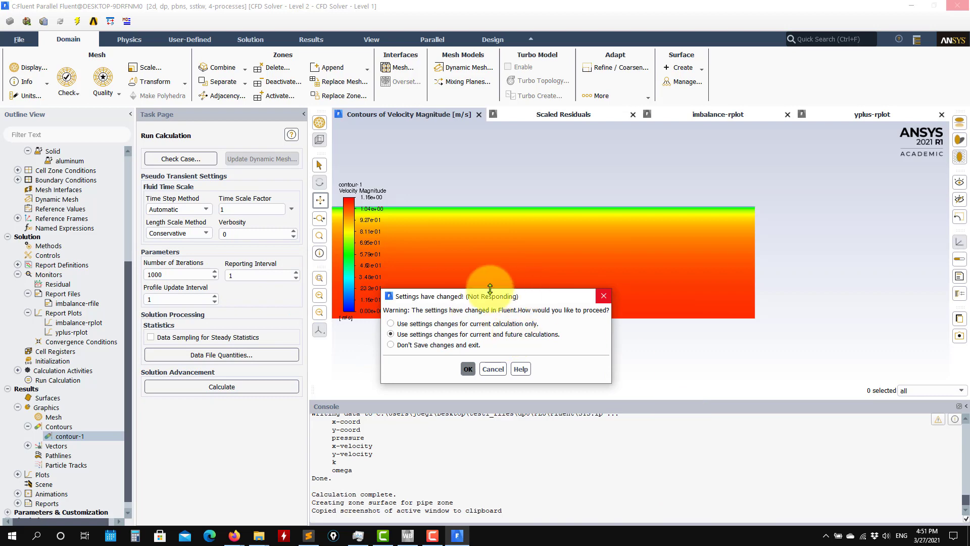
click(453, 537)
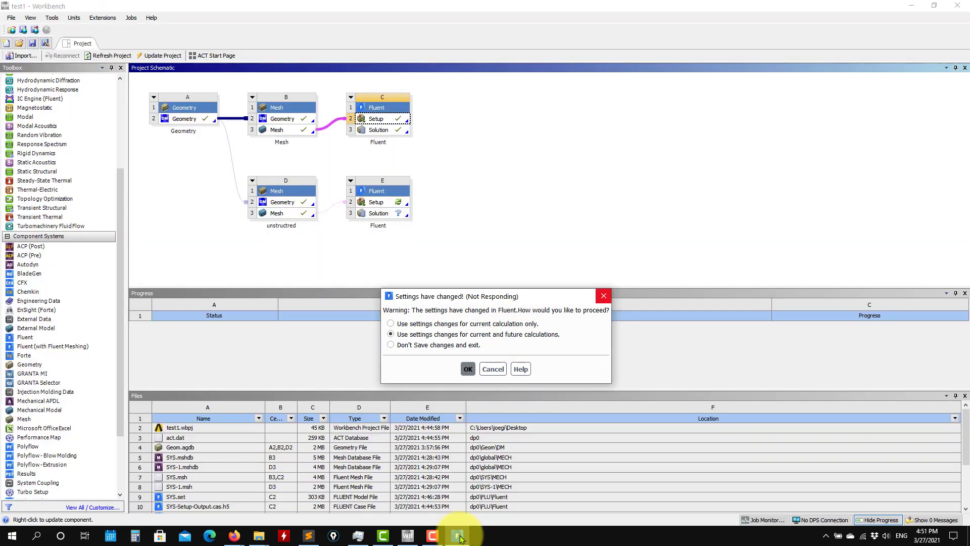
drag(451, 296, 627, 280)
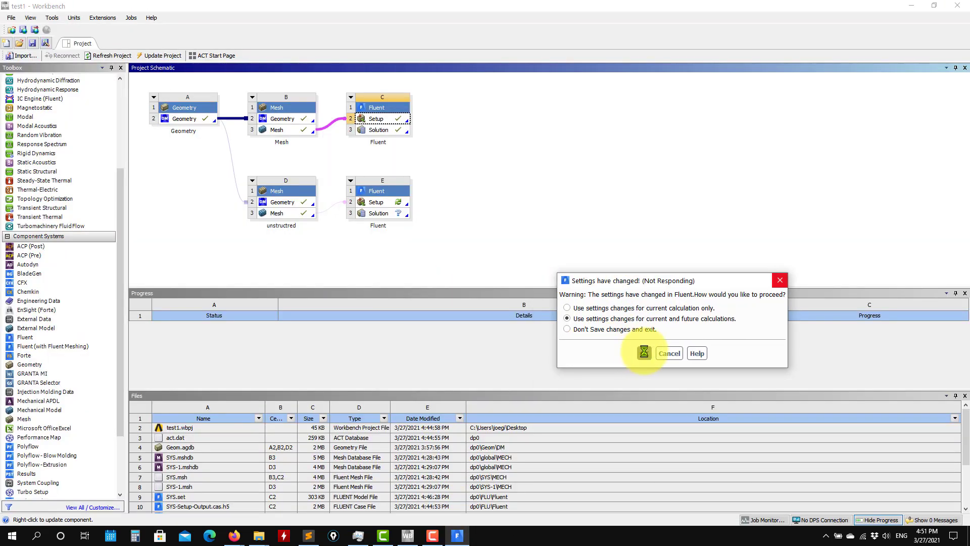
click(644, 353)
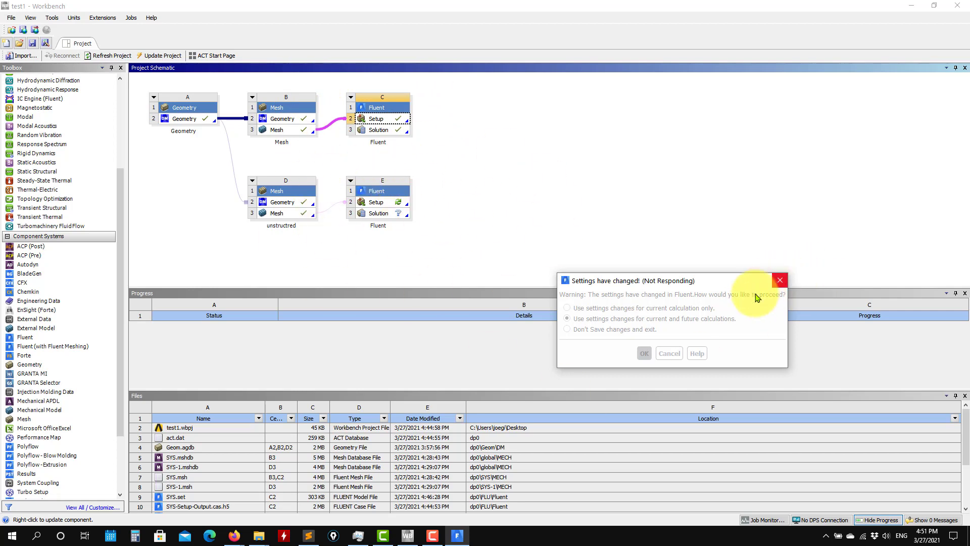
mouse_move(257, 540)
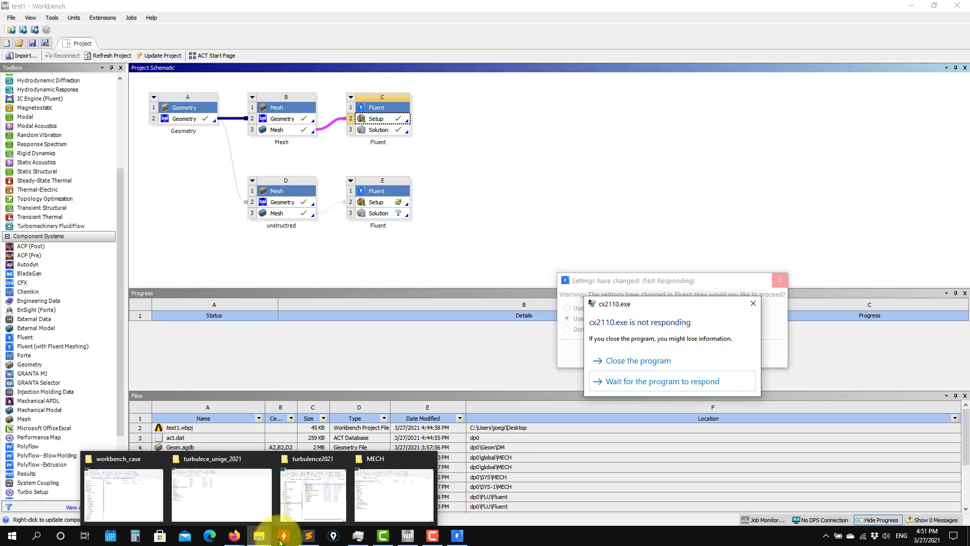
click(635, 361)
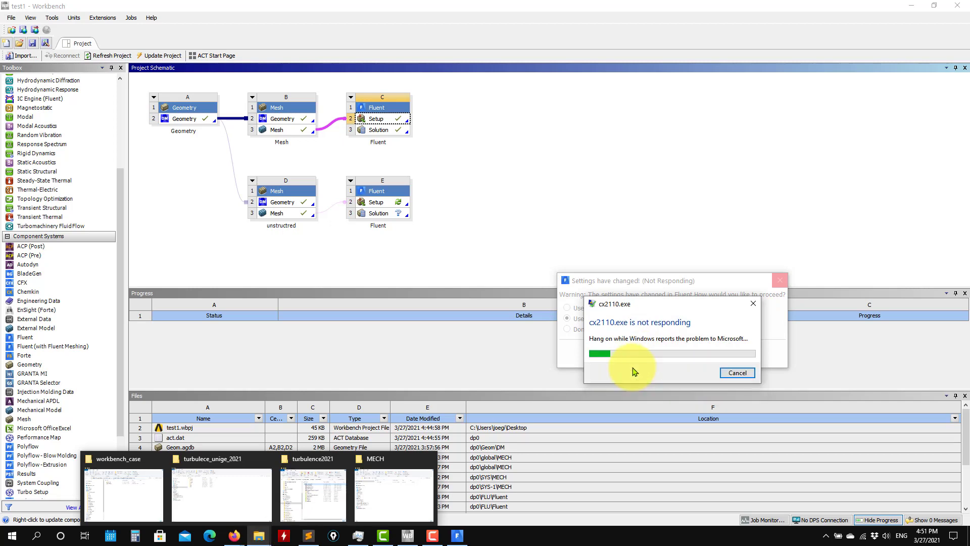
click(738, 373)
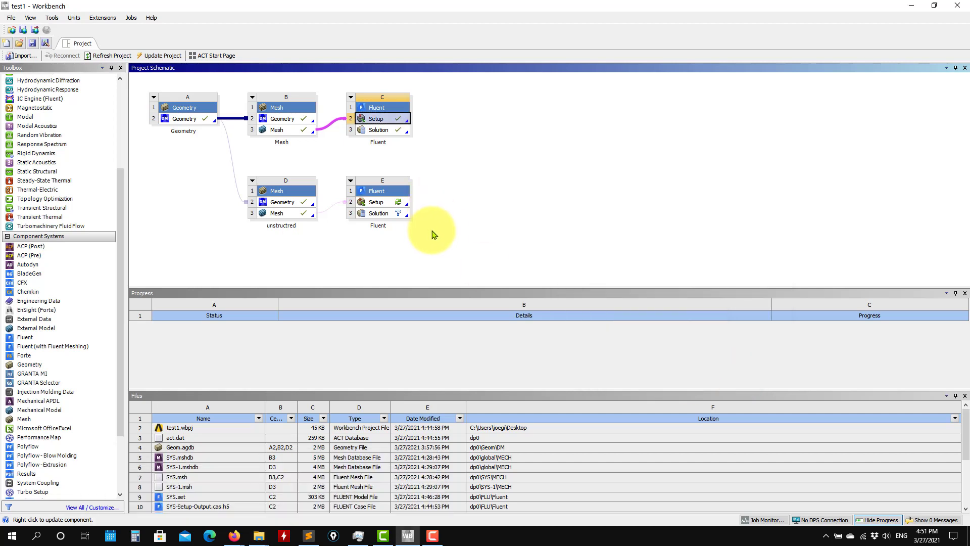
Save the Workbench project and review the Fluent files in the project file list, including SYS.set and its location.
click(33, 43)
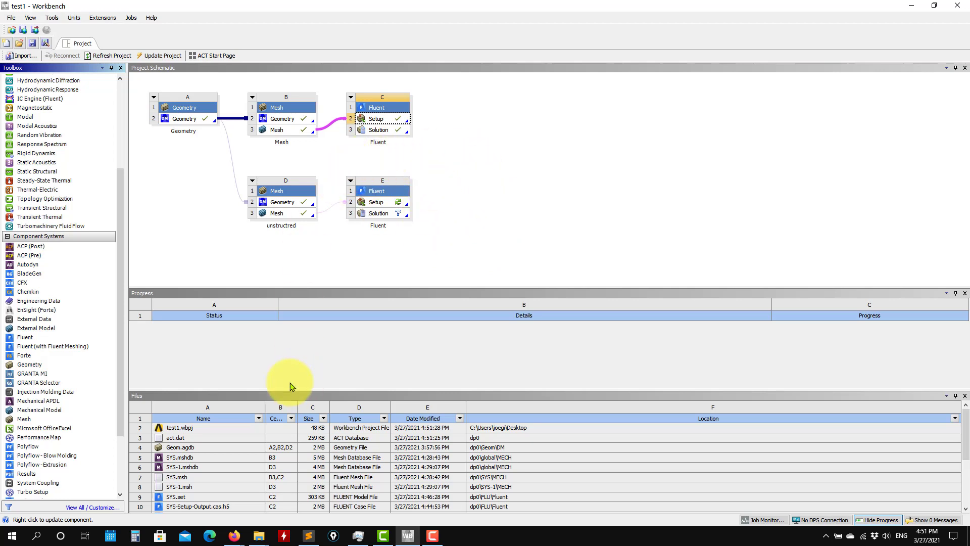
scroll(296, 453, down, 4)
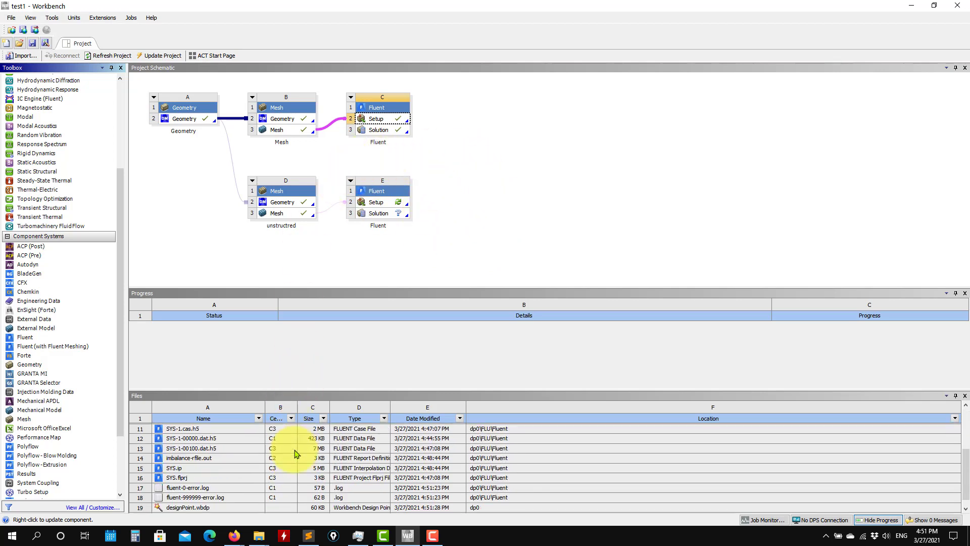
scroll(295, 453, up, 2)
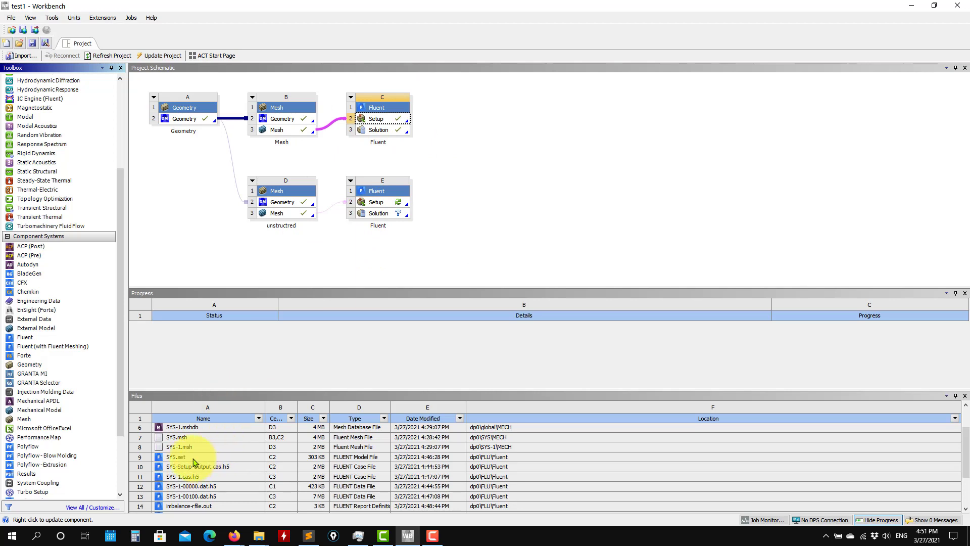
click(171, 457)
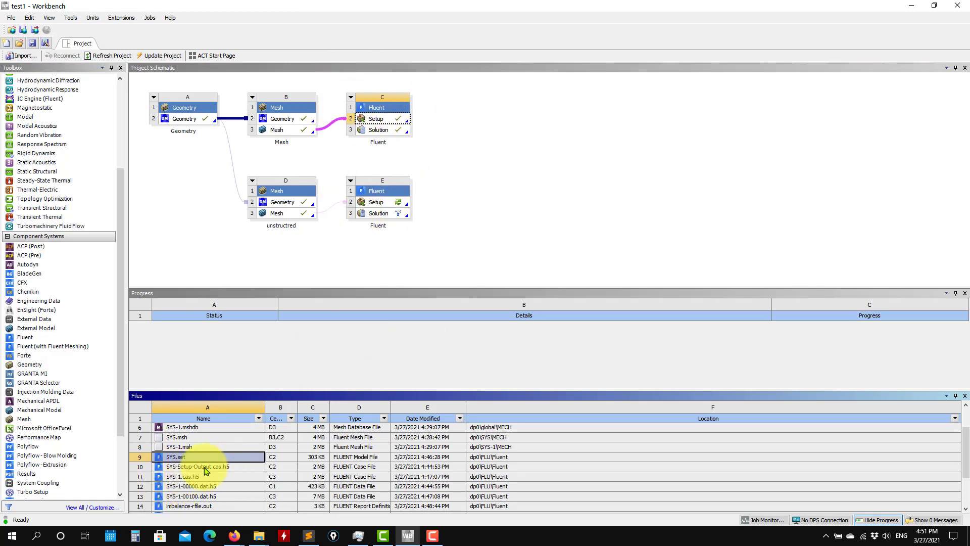
scroll(222, 475, down, 2)
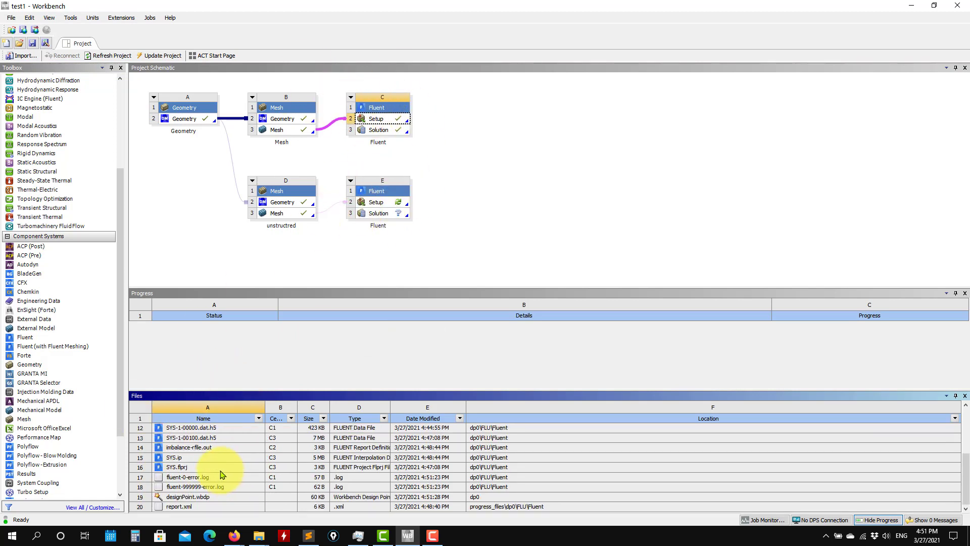
scroll(221, 475, up, 2)
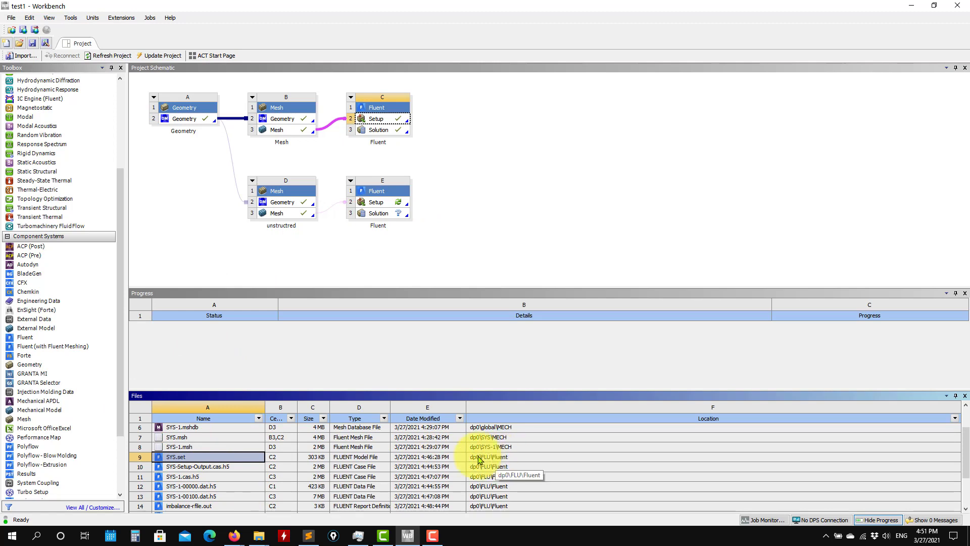
Launch the setup of the Fluent system linked to the unstructured mesh, with Double Precision enabled.
double_click(384, 203)
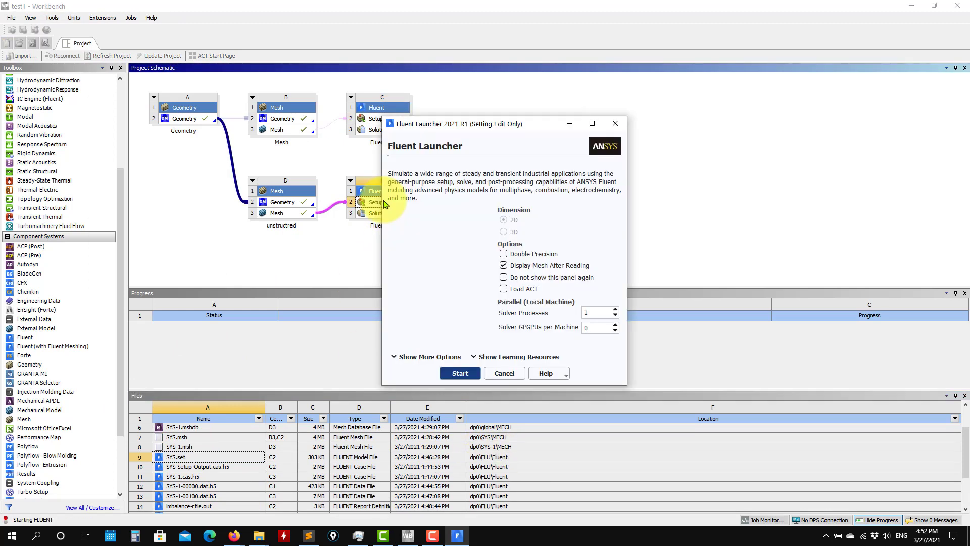
click(529, 256)
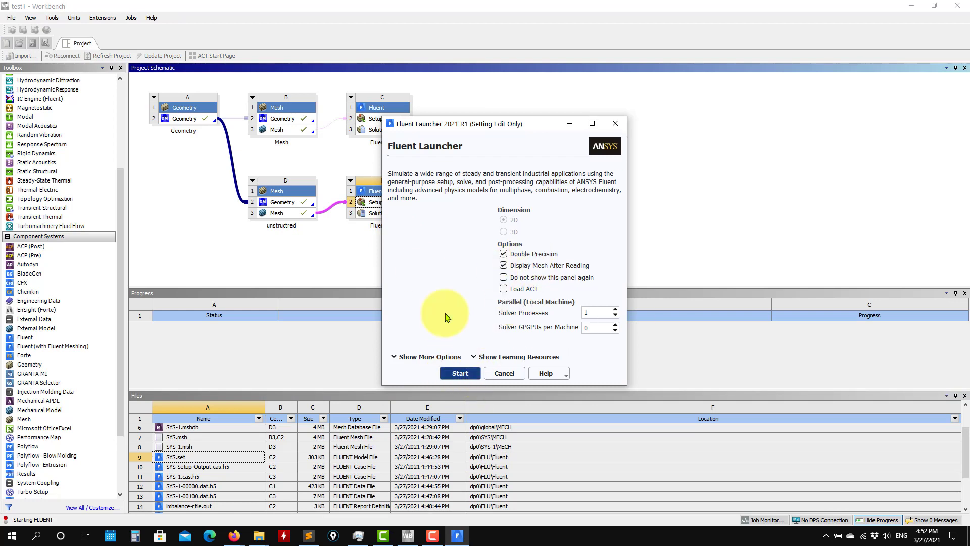
click(460, 374)
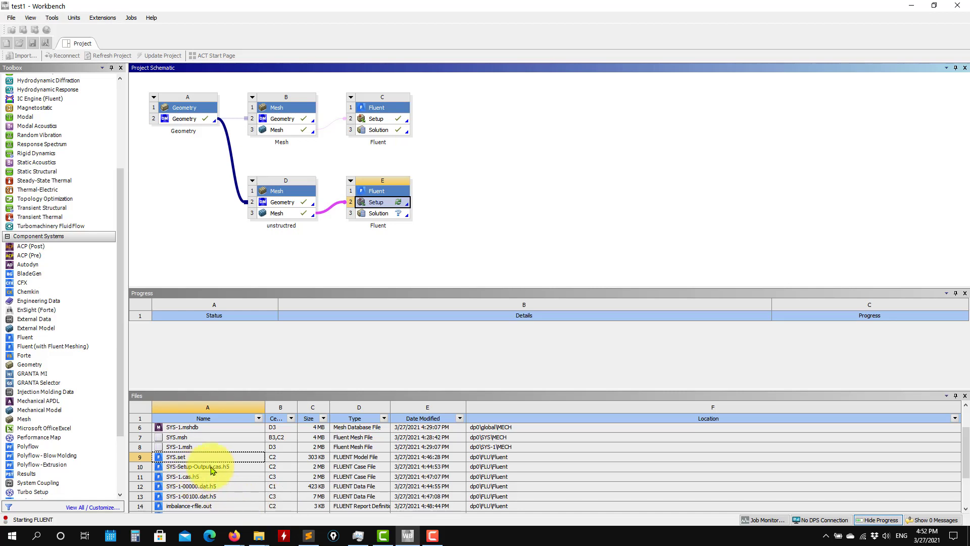
Open the folder containing imbalance-rfile.out from the project file list and open that file in Sublime Text.
scroll(225, 466, down, 2)
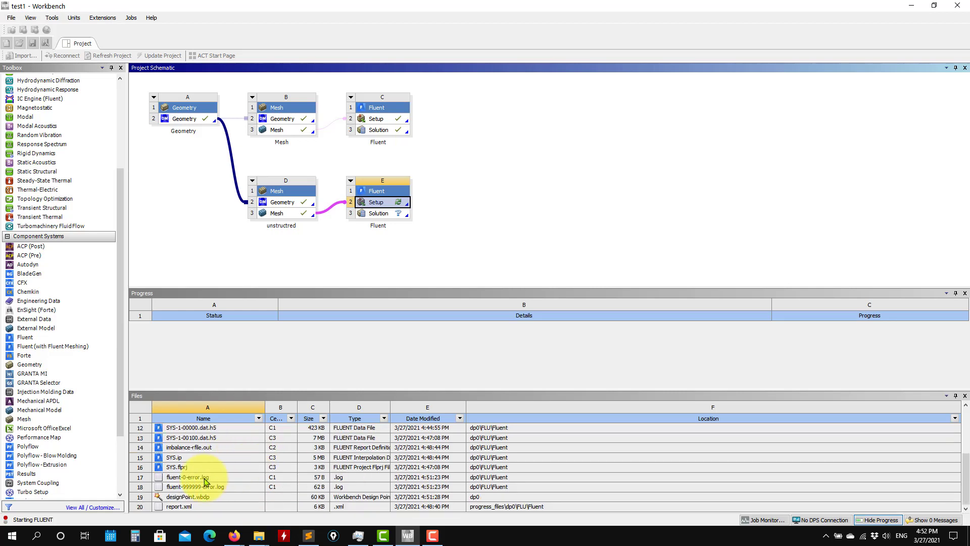
click(204, 448)
right_click(223, 447)
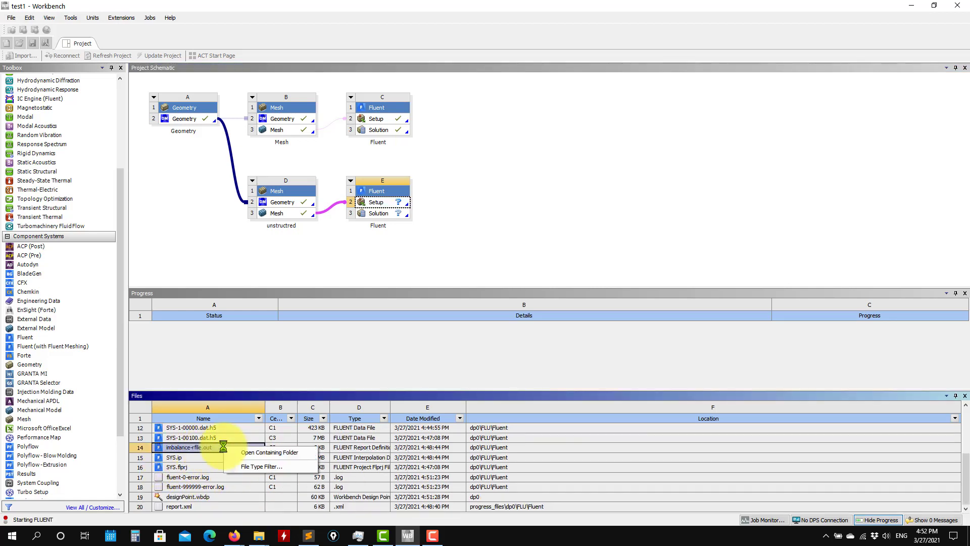
click(240, 455)
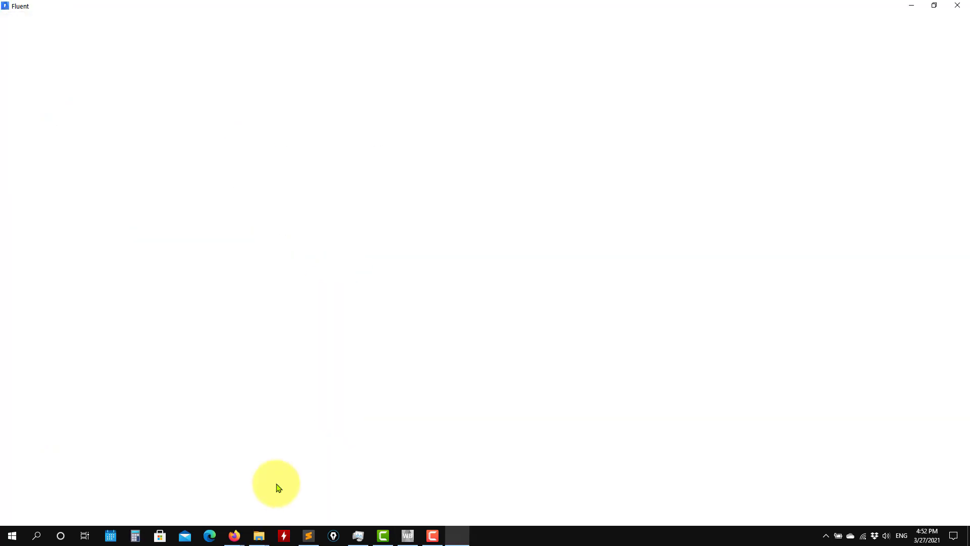
click(265, 536)
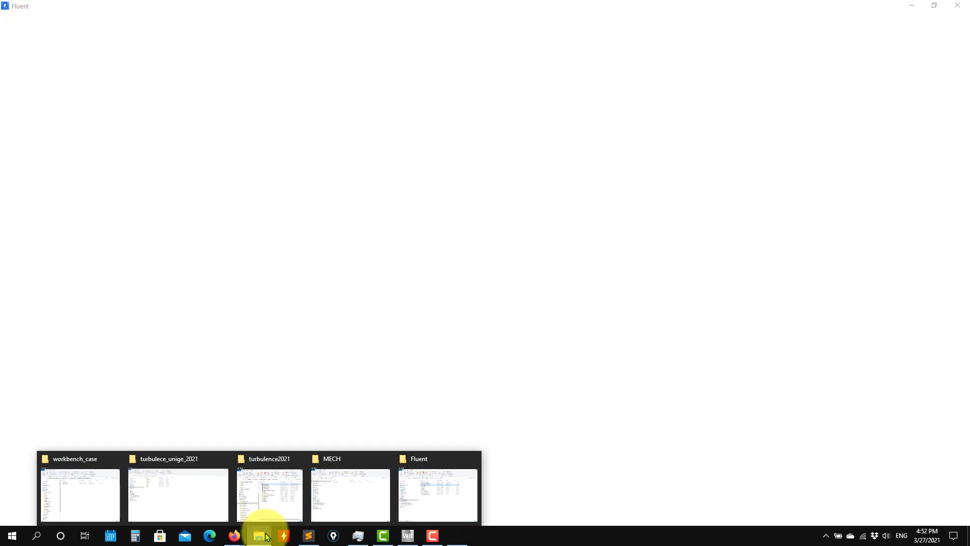
click(439, 493)
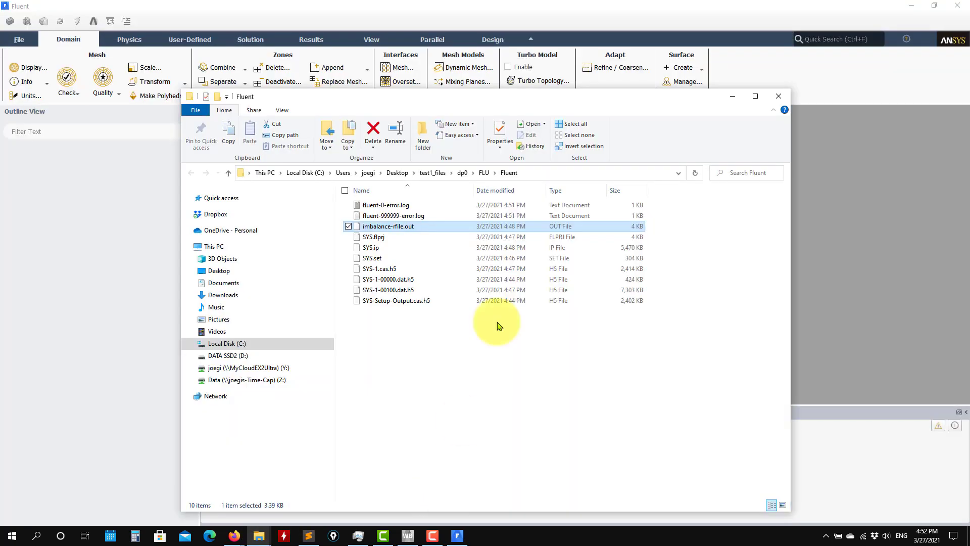
right_click(383, 228)
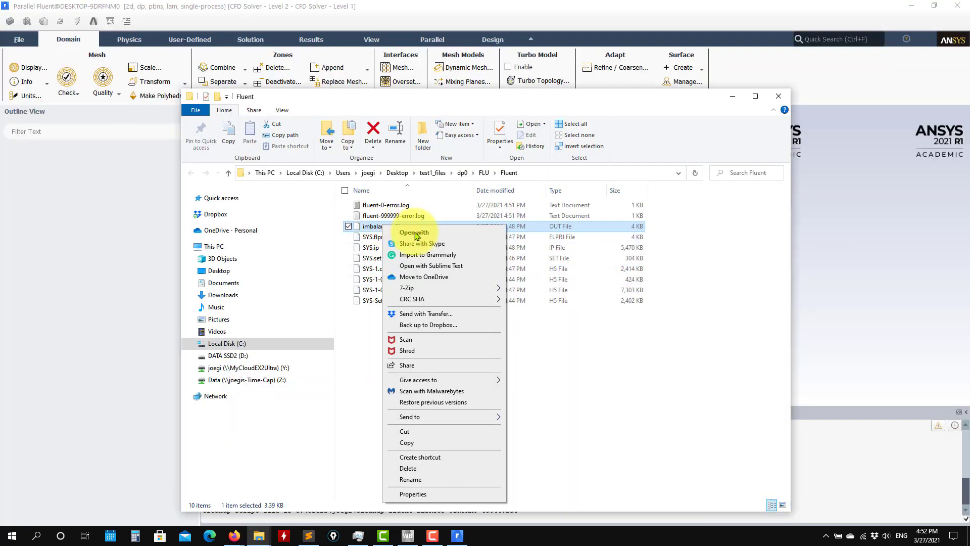
click(338, 253)
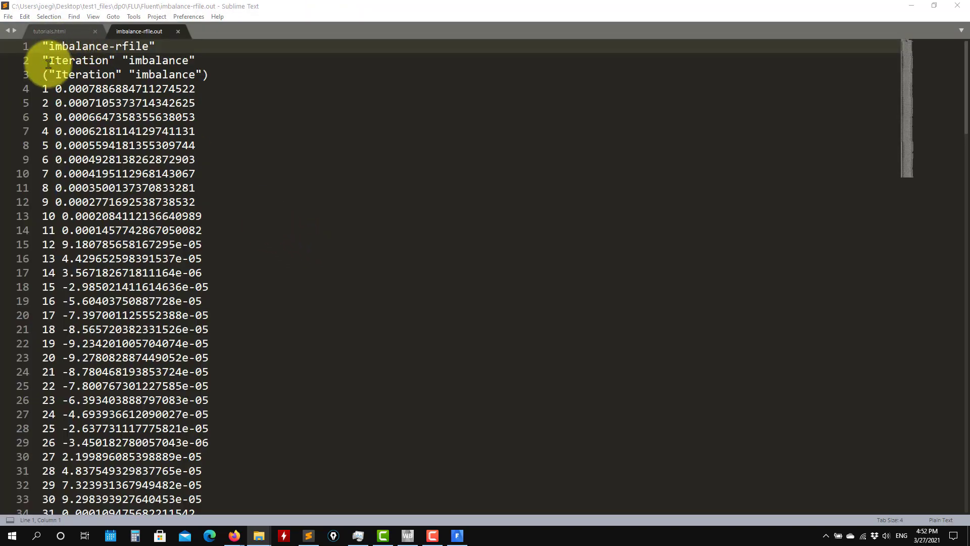
Examine the iteration and imbalance columns throughout imbalance-rfile.out.
drag(48, 89, 7, 91)
drag(197, 89, 14, 96)
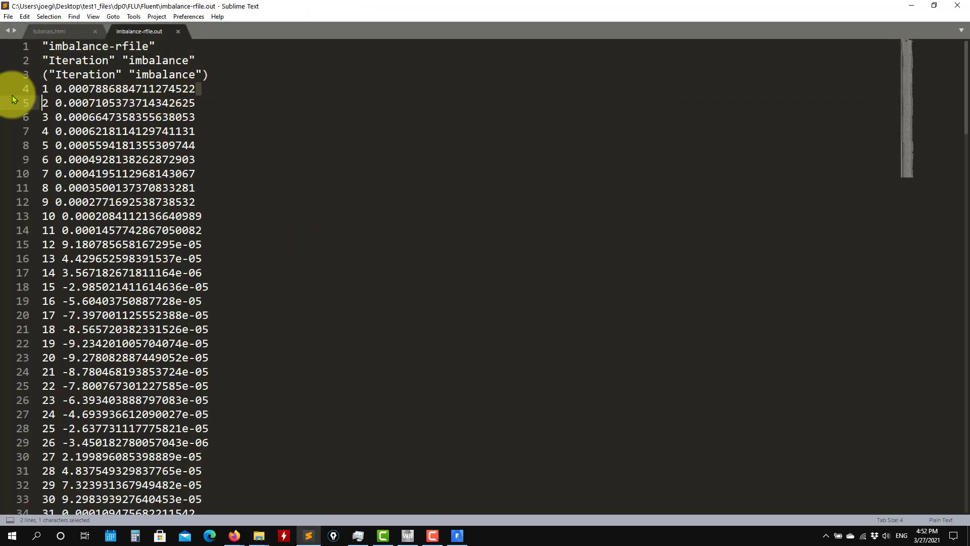
scroll(752, 161, down, 6)
scroll(418, 163, down, 20)
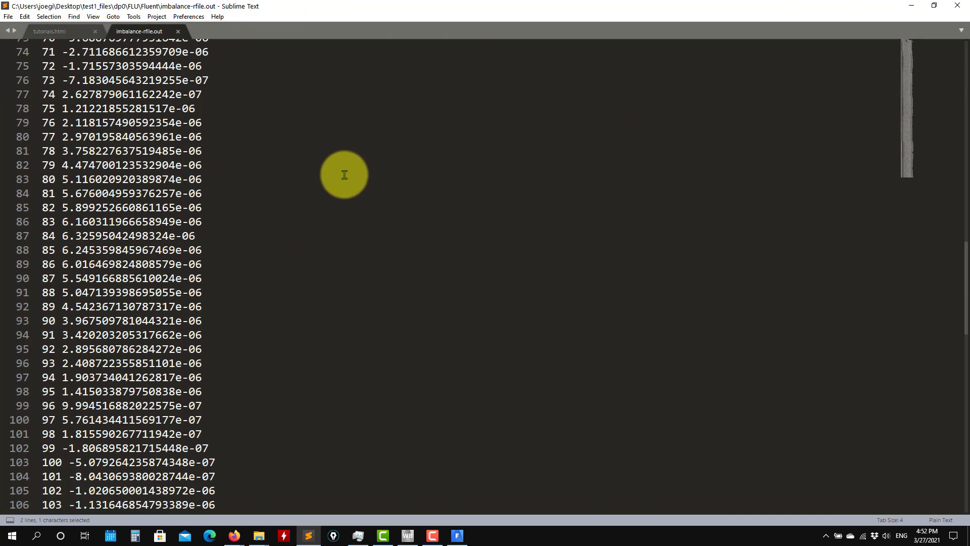
scroll(243, 128, up, 16)
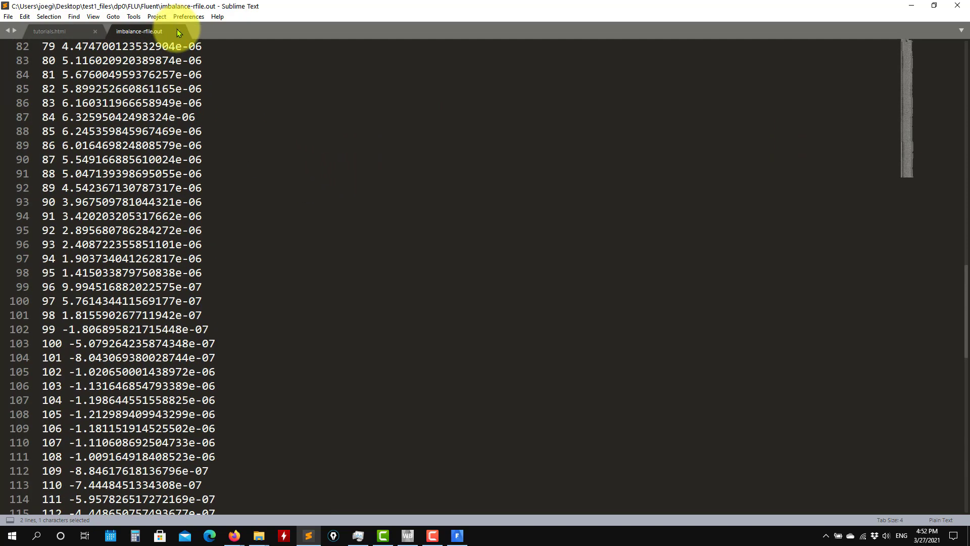
Close imbalance-rfile.out and minimize the text editor and folder windows to return to the unstructured-mesh Fluent session.
click(178, 31)
click(909, 10)
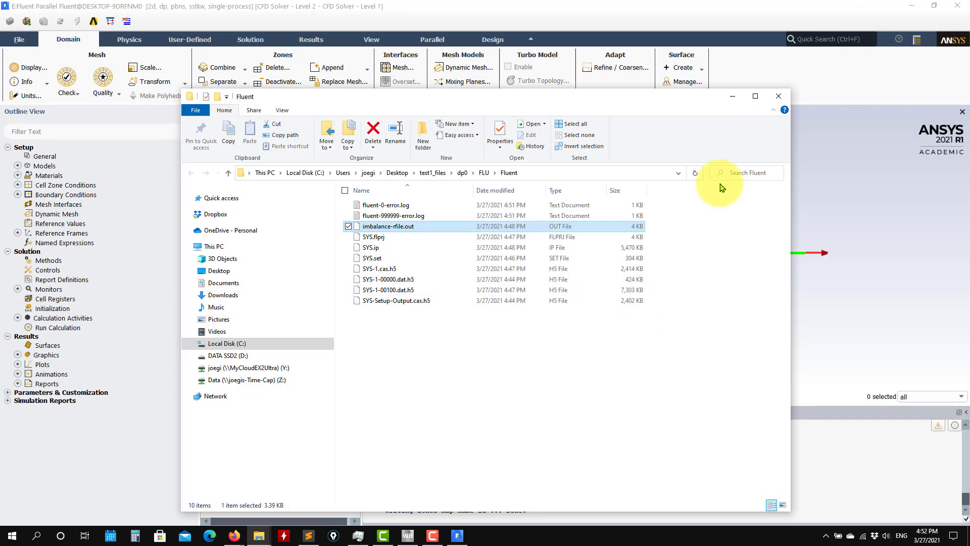
click(735, 99)
scroll(527, 253, up, 10)
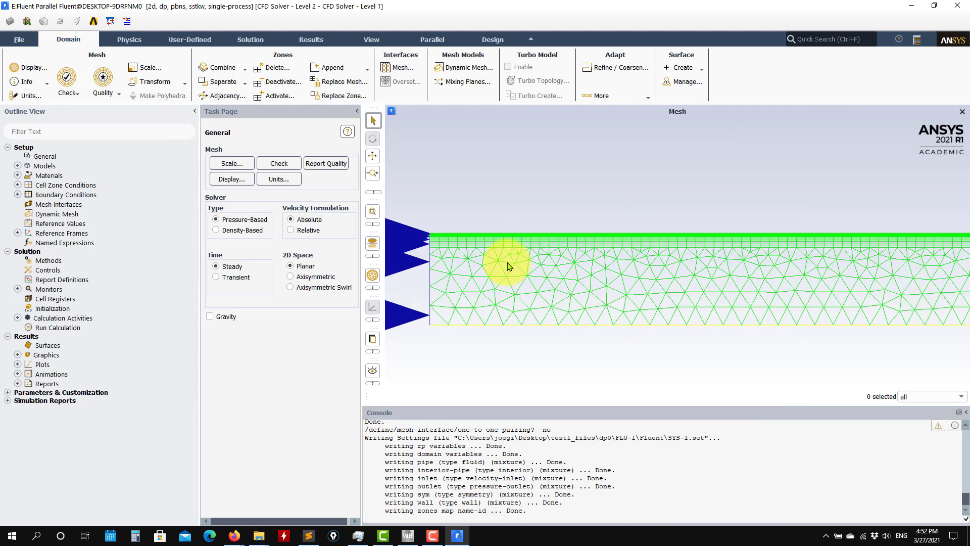
Look through the file read and import options and check the file types accepted when reading a journal file.
click(28, 45)
mouse_move(40, 116)
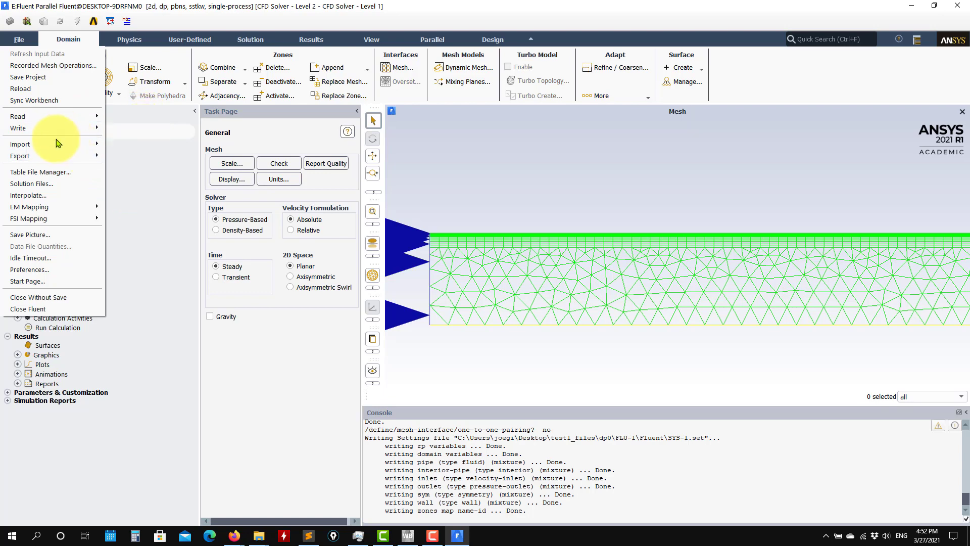
mouse_move(57, 147)
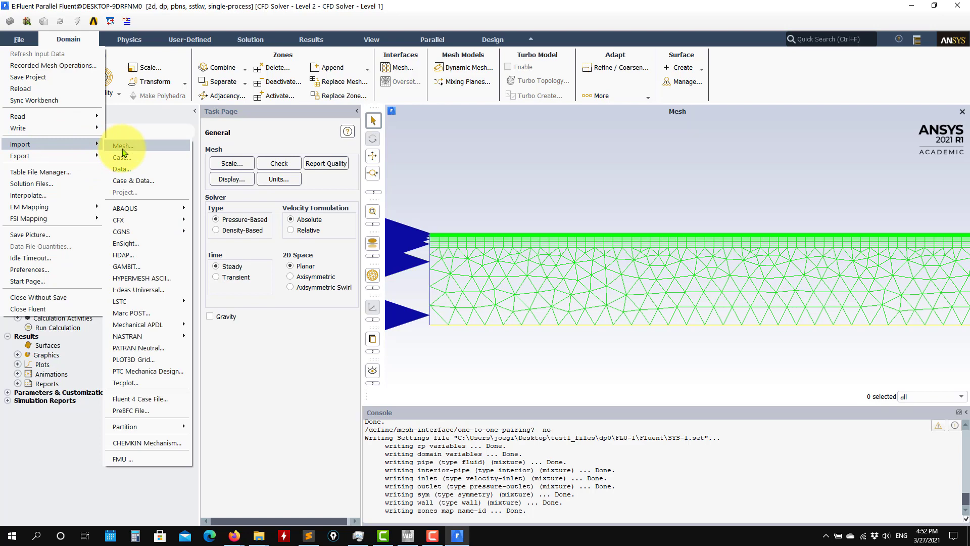
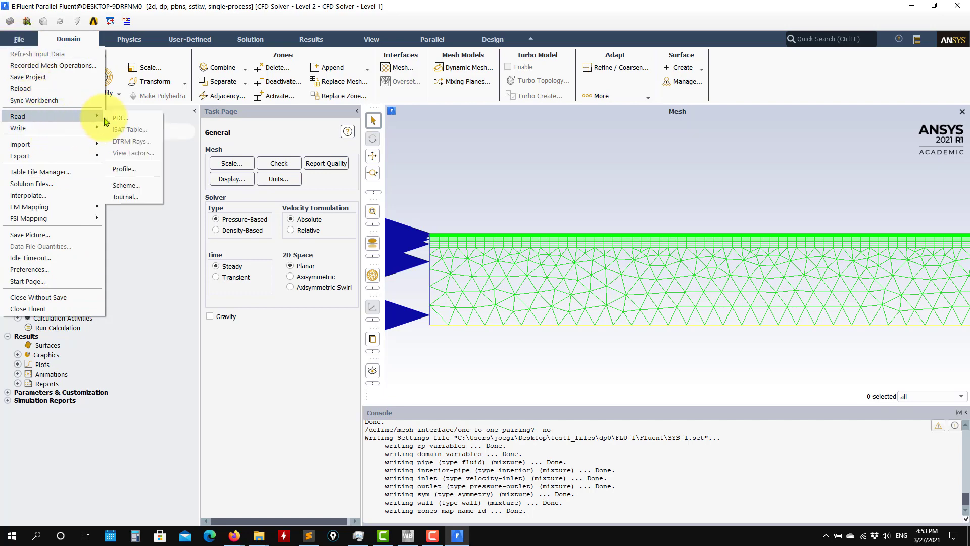
click(140, 199)
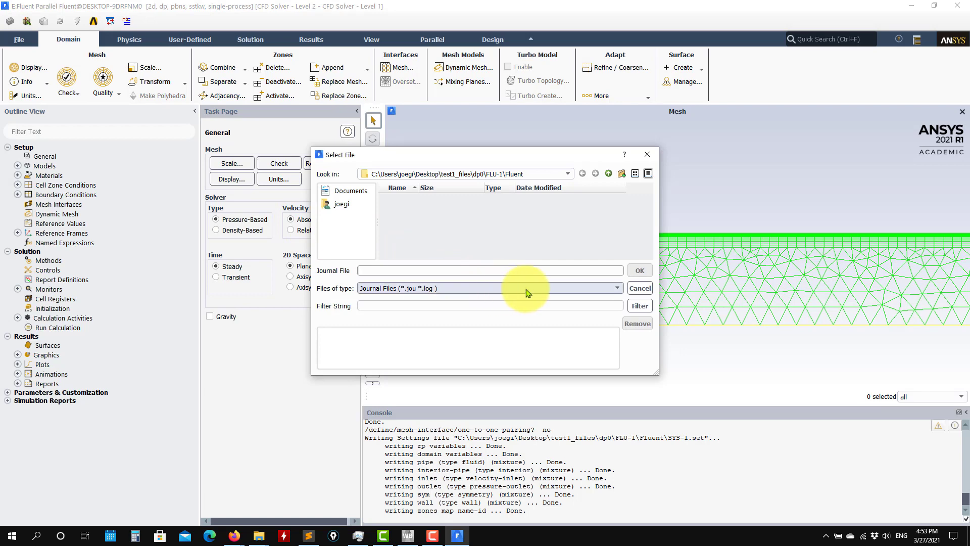
click(616, 289)
click(616, 298)
click(639, 289)
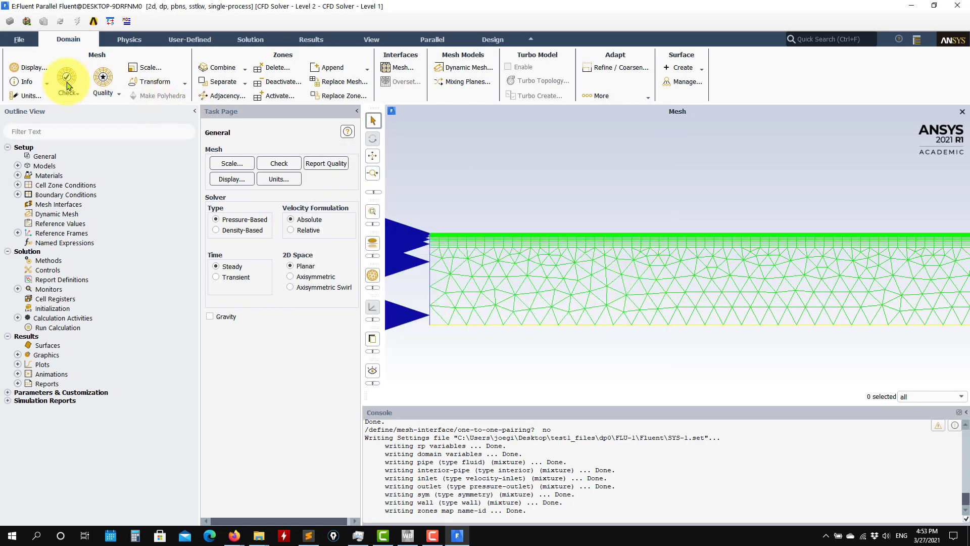
Check the file types accepted when reading a scheme file, leaving without loading anything.
click(18, 39)
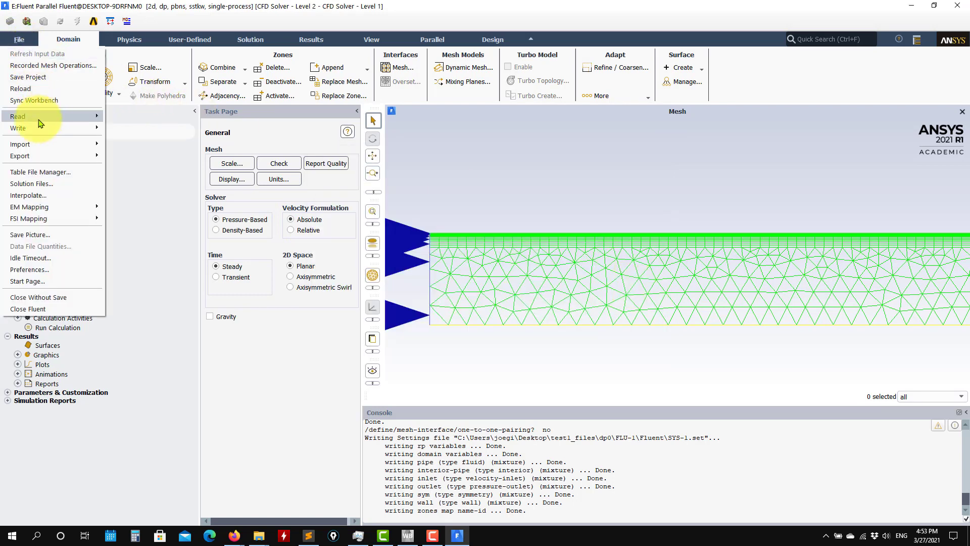
mouse_move(32, 117)
click(138, 185)
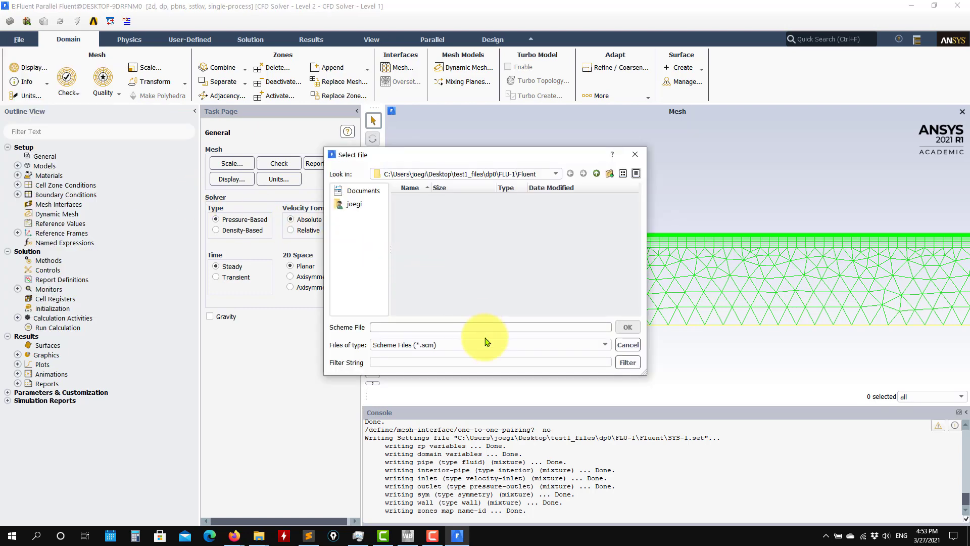
click(605, 344)
click(626, 356)
click(627, 344)
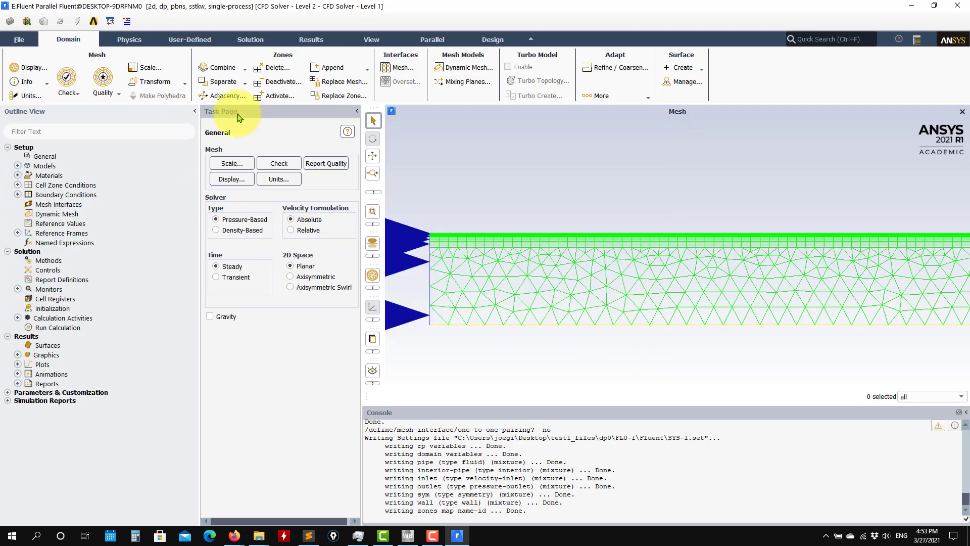
Search the remaining command groups, the Custom Field Function Calculator and the file import options for a way to load a settings file.
click(129, 40)
click(192, 39)
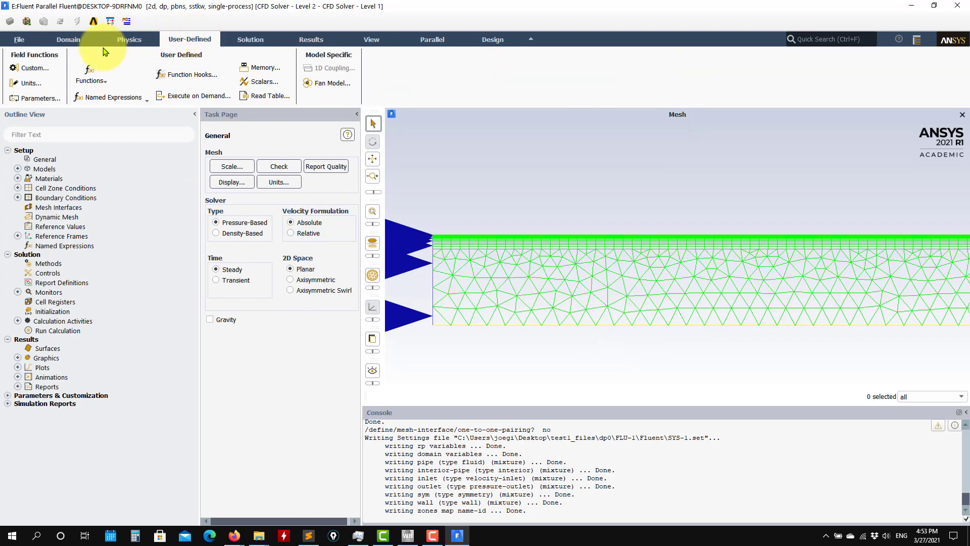
click(35, 68)
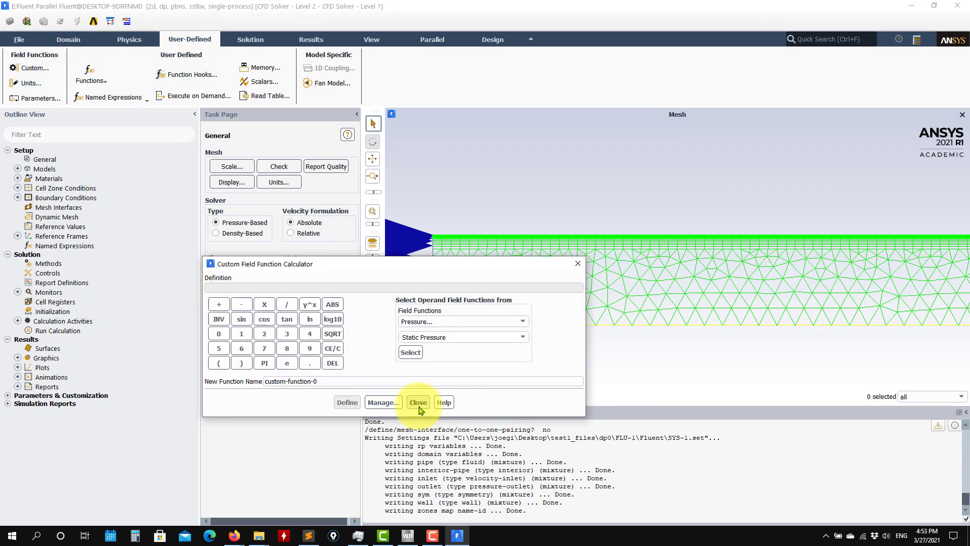
click(419, 404)
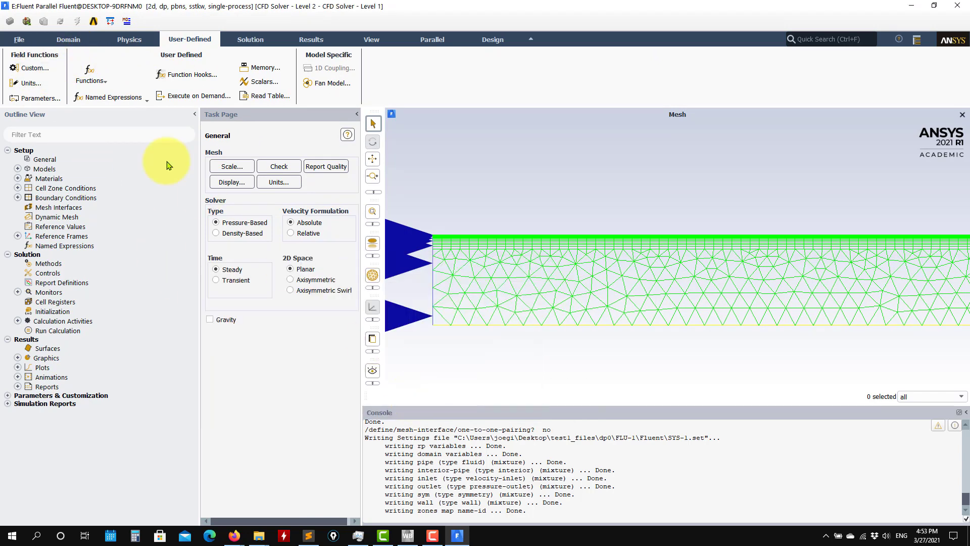
click(247, 46)
click(317, 36)
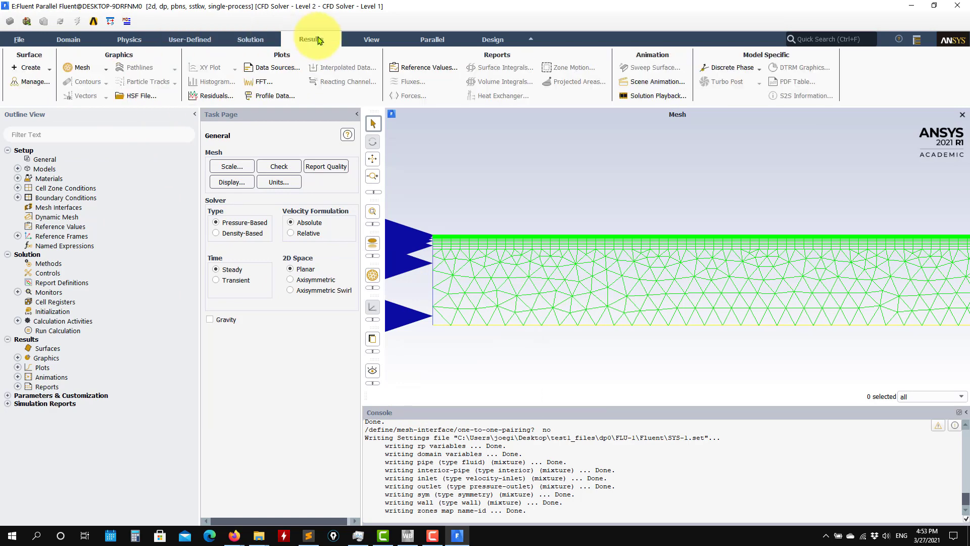
click(381, 44)
click(430, 40)
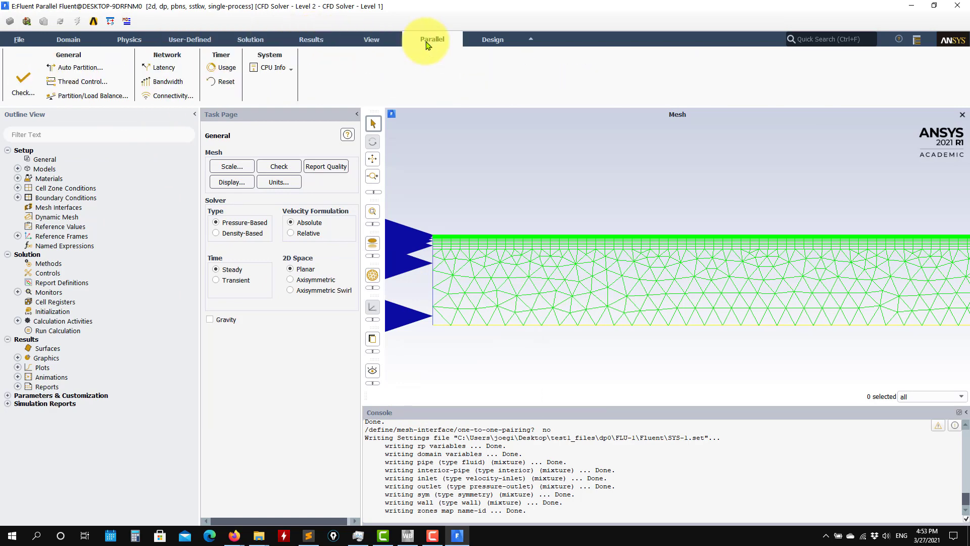
click(492, 40)
click(68, 39)
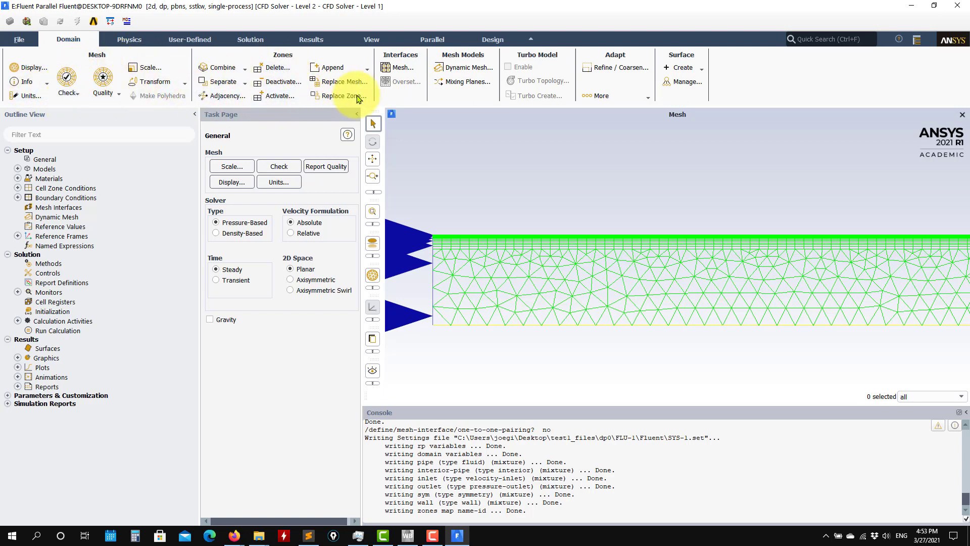
click(19, 40)
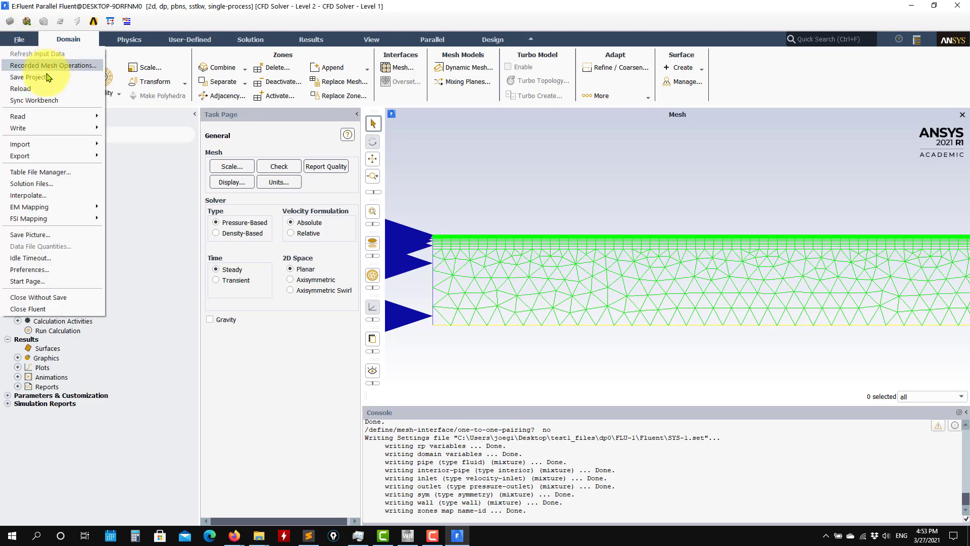
mouse_move(35, 118)
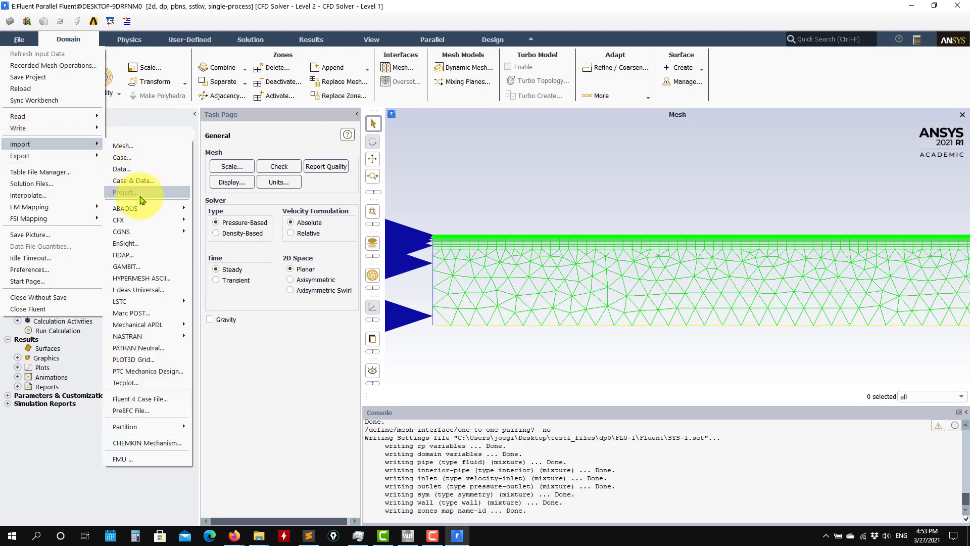
mouse_move(138, 223)
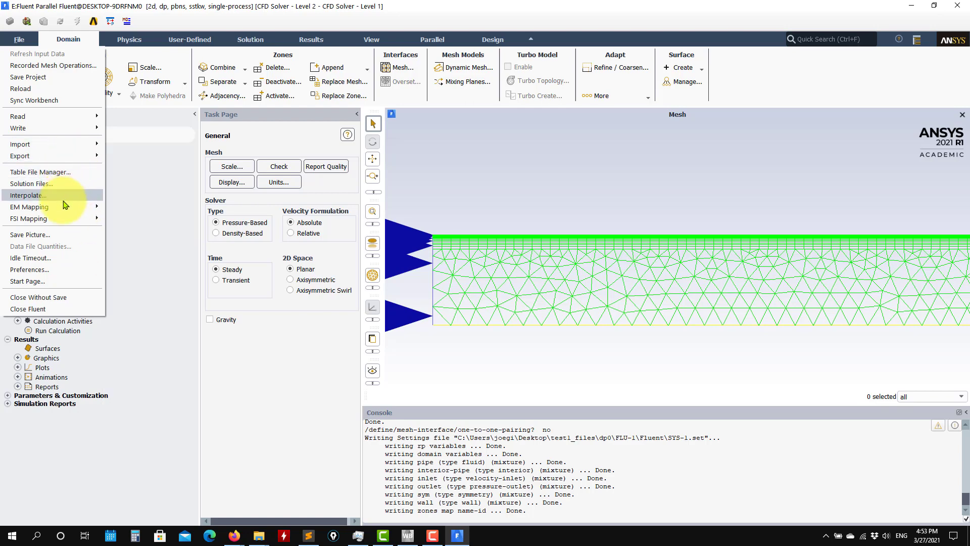
mouse_move(62, 218)
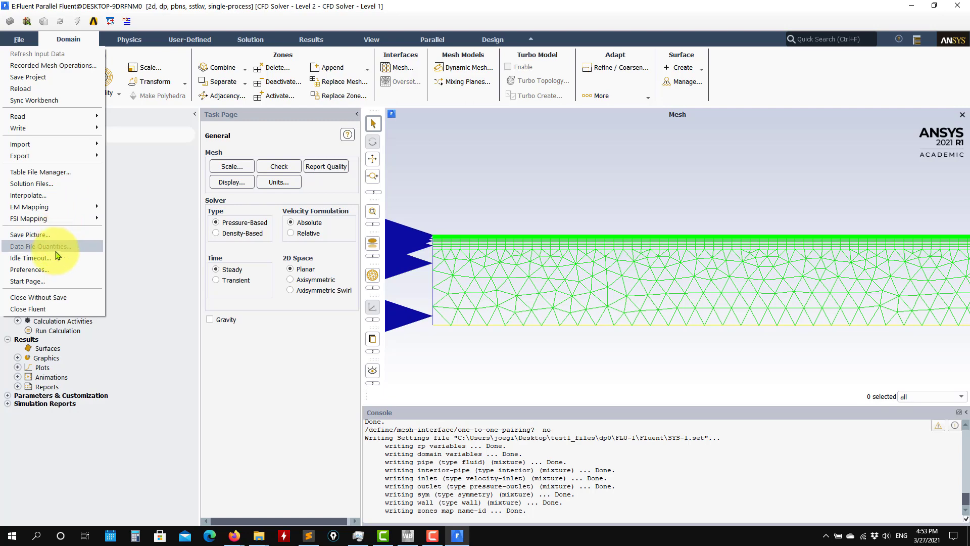
click(418, 458)
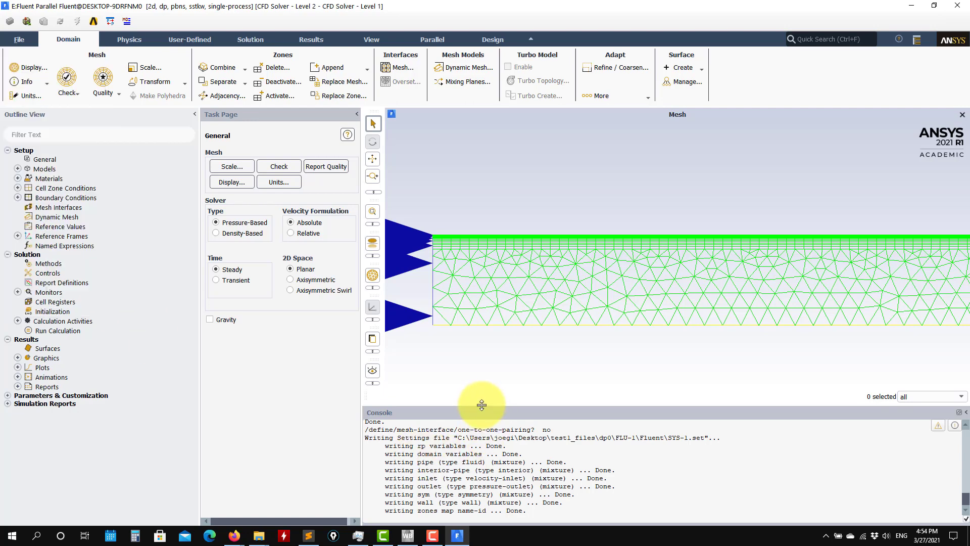
Enlarge the console, enter the file text menu and list its commands to locate read-settings.
drag(492, 404, 498, 369)
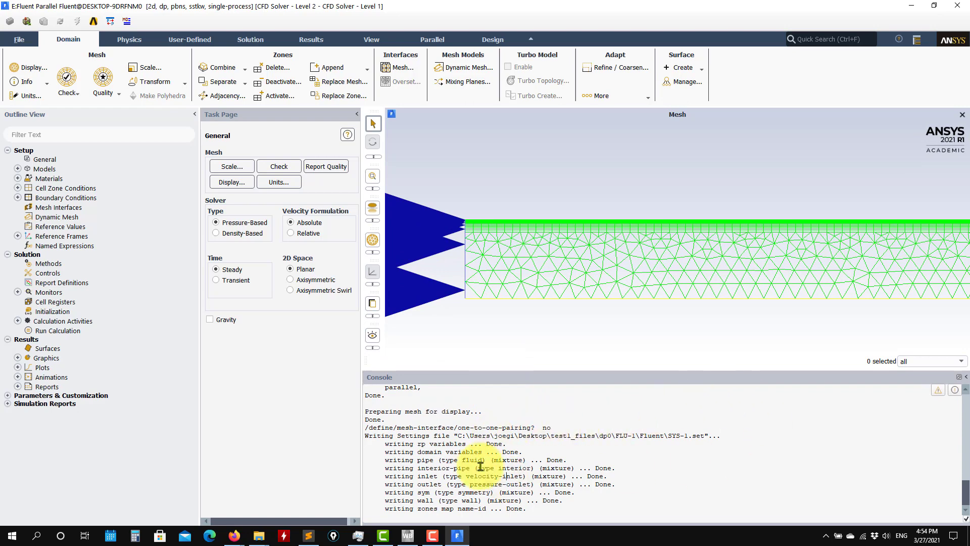
key(Return)
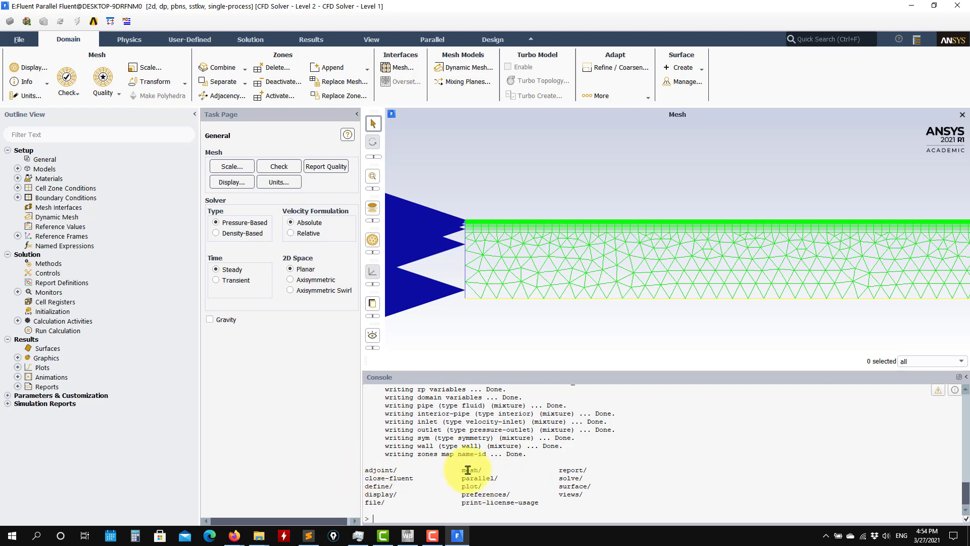
text(file)
key(Return)
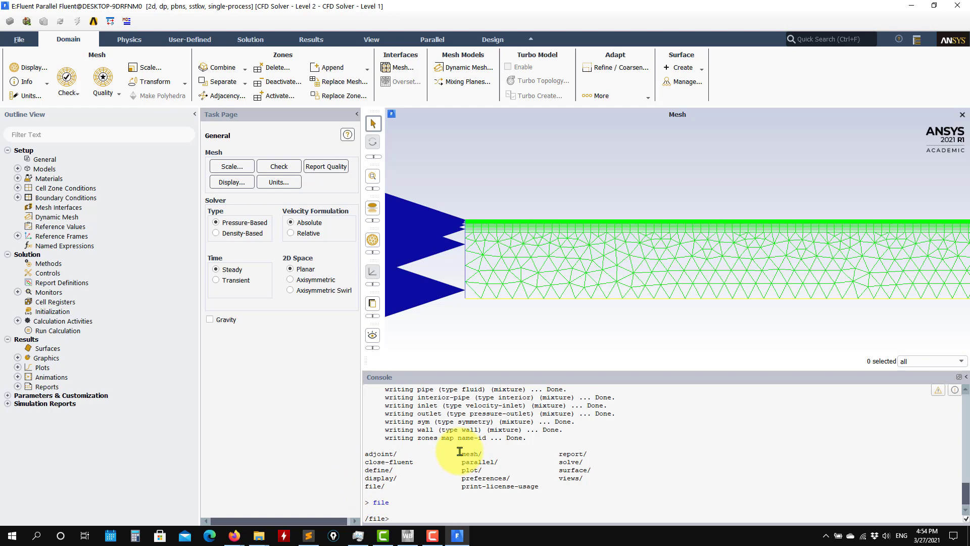
key(Return)
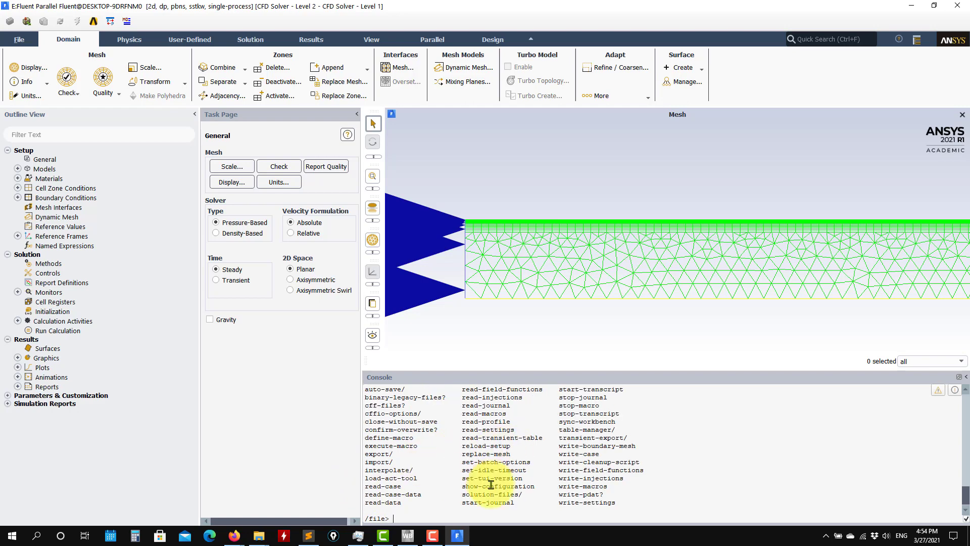
scroll(493, 489, up, 3)
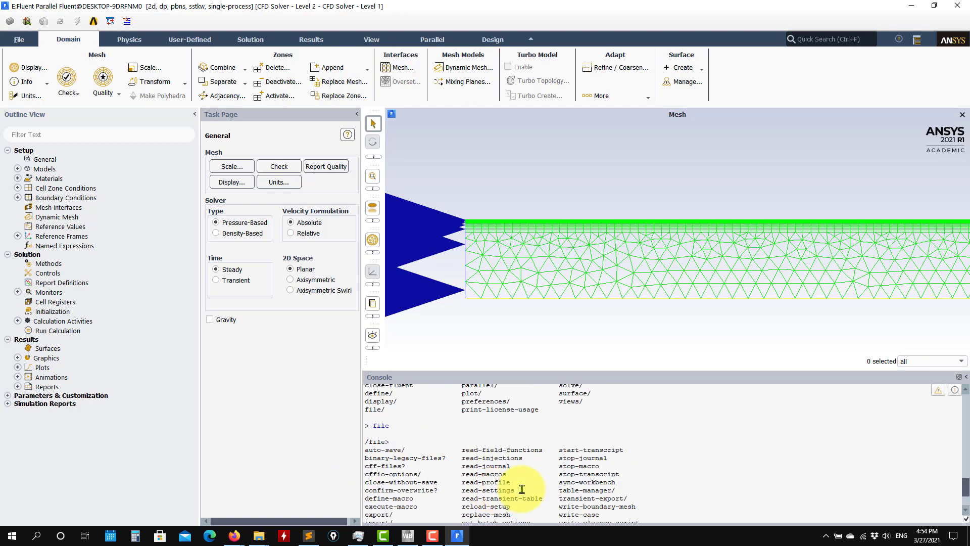
scroll(521, 488, down, 2)
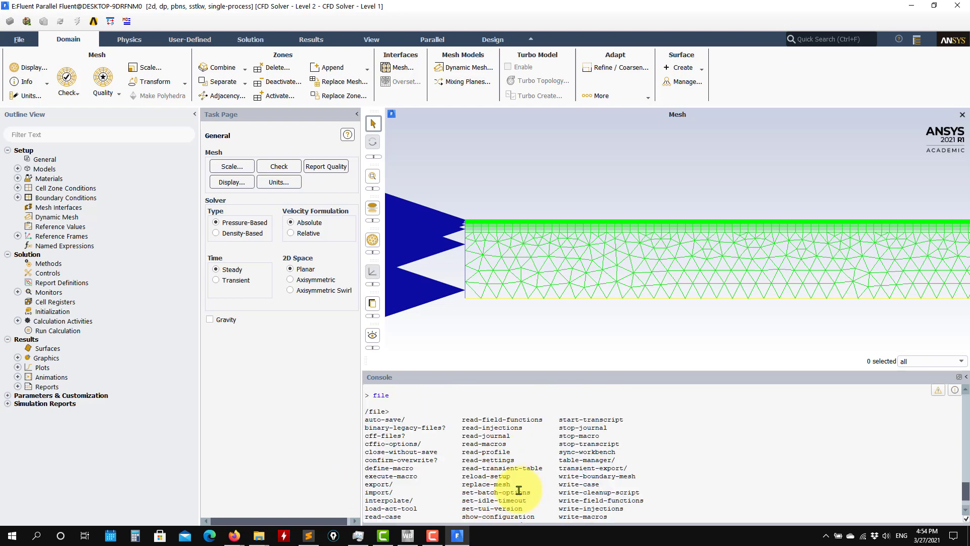
triple_click(504, 460)
click(525, 460)
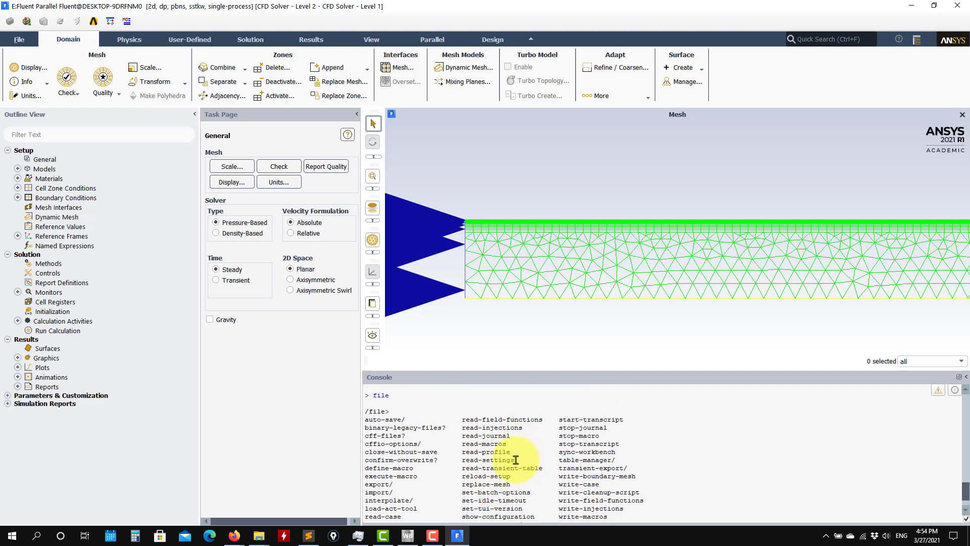
drag(515, 460, 465, 460)
scroll(475, 459, down, 2)
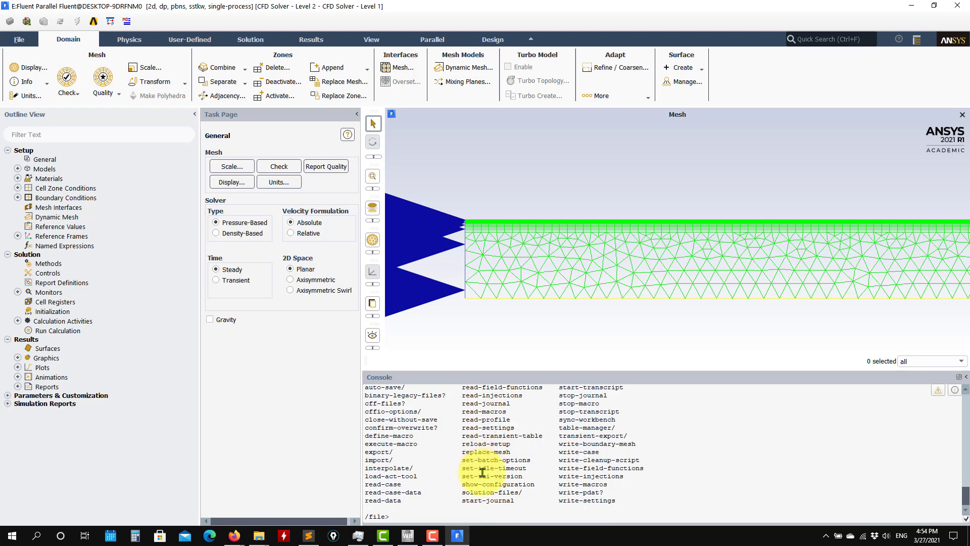
List the working folder, load SYS-1.set with read-settings, and expand the cell zone and boundary conditions.
text(ls)
key(Return)
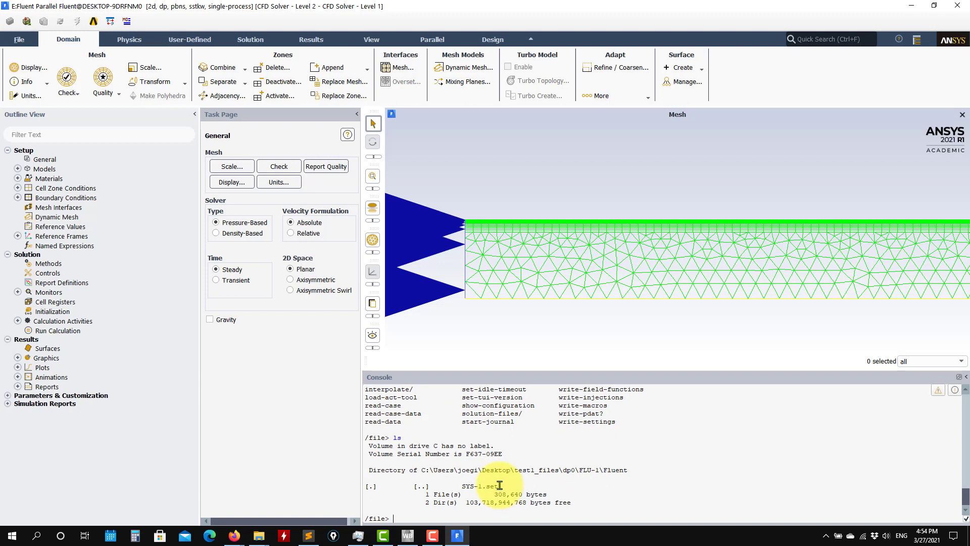
mouse_move(498, 486)
mouse_down()
mouse_move(474, 486)
mouse_move(497, 485)
mouse_up()
key(Return)
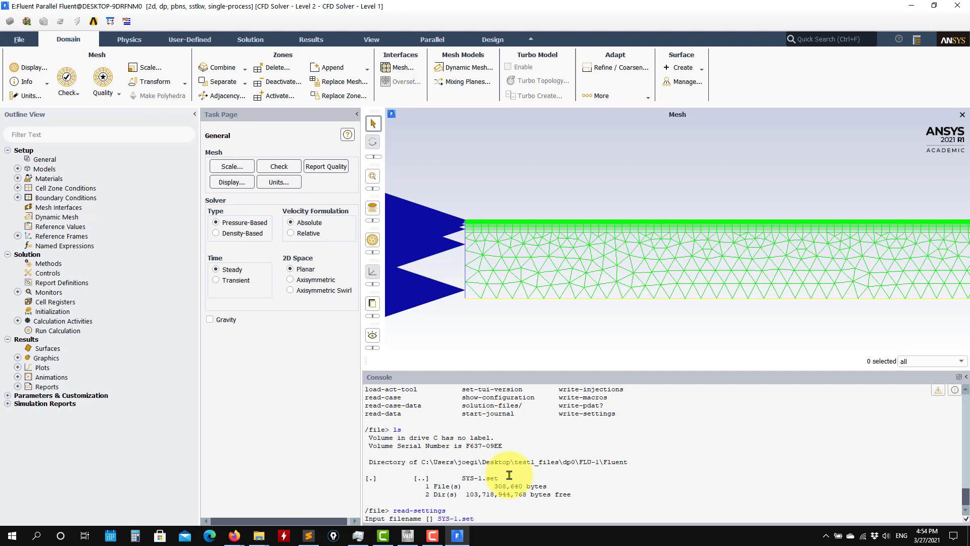
text(SYS-1.set)
key(Return)
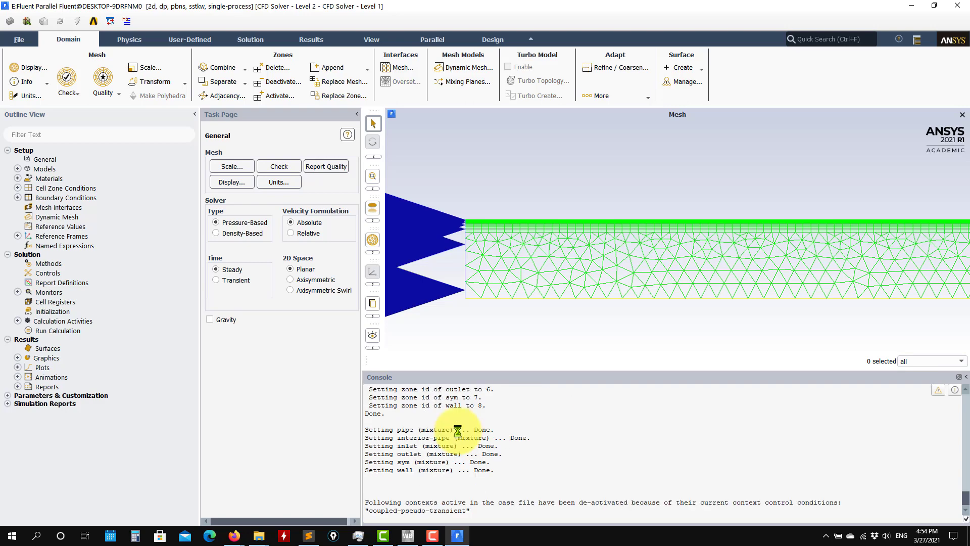
click(18, 197)
click(18, 188)
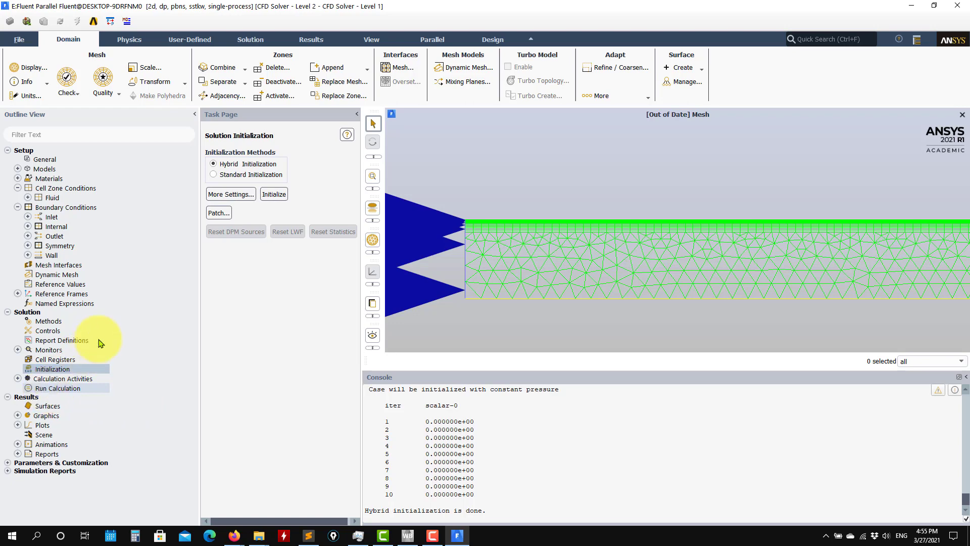
Refresh the out-of-date mesh display and run the calculation for 100 iterations.
click(40, 389)
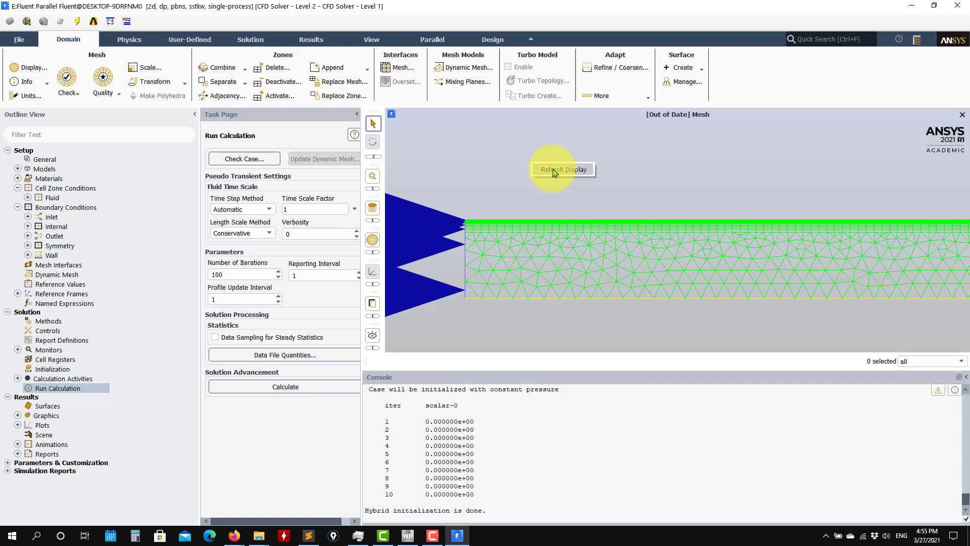
click(556, 170)
click(239, 385)
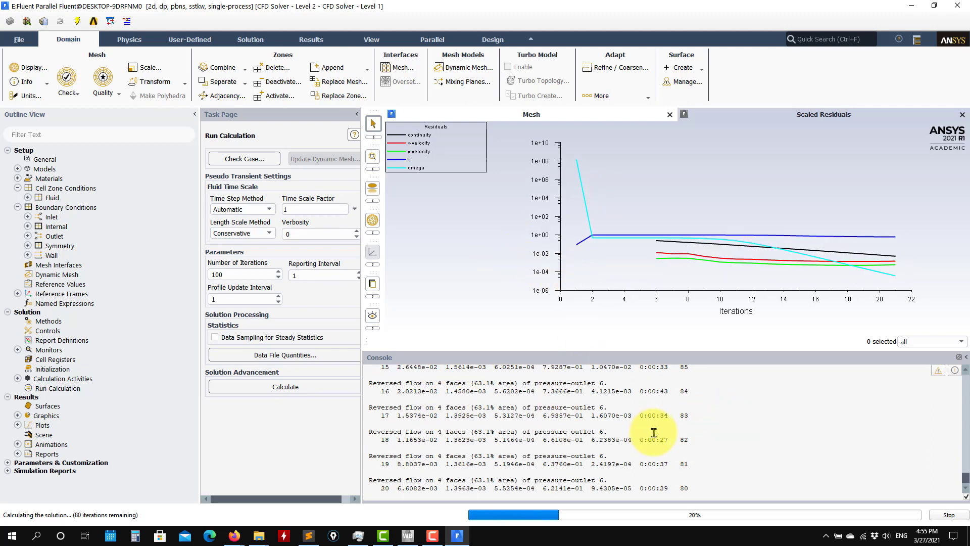
Interrupt the running calculation and display filled contours of static pressure.
click(949, 515)
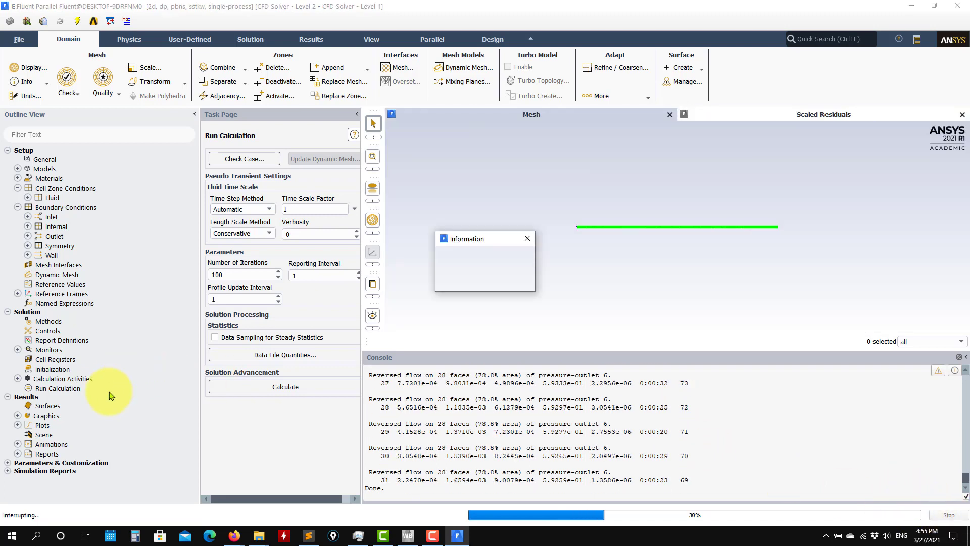
click(498, 279)
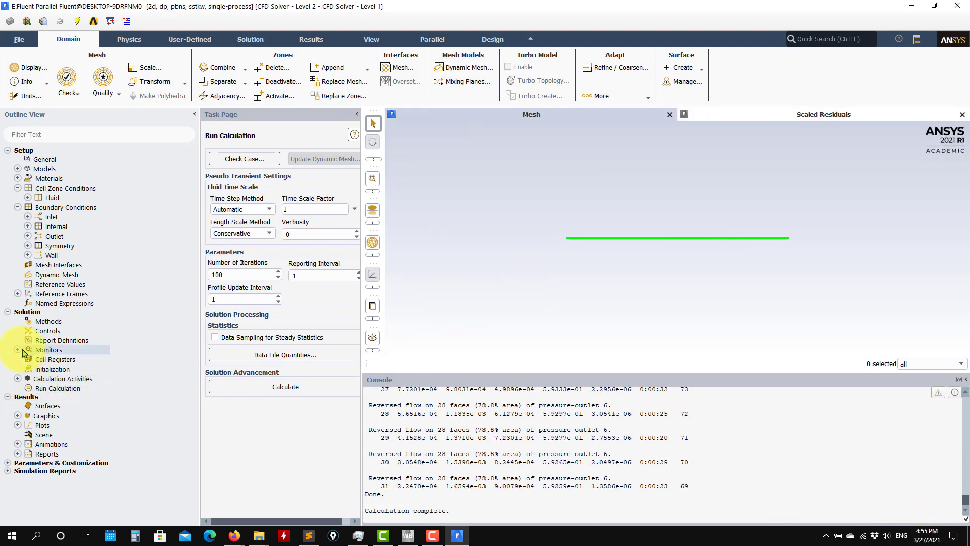
double_click(46, 416)
double_click(50, 437)
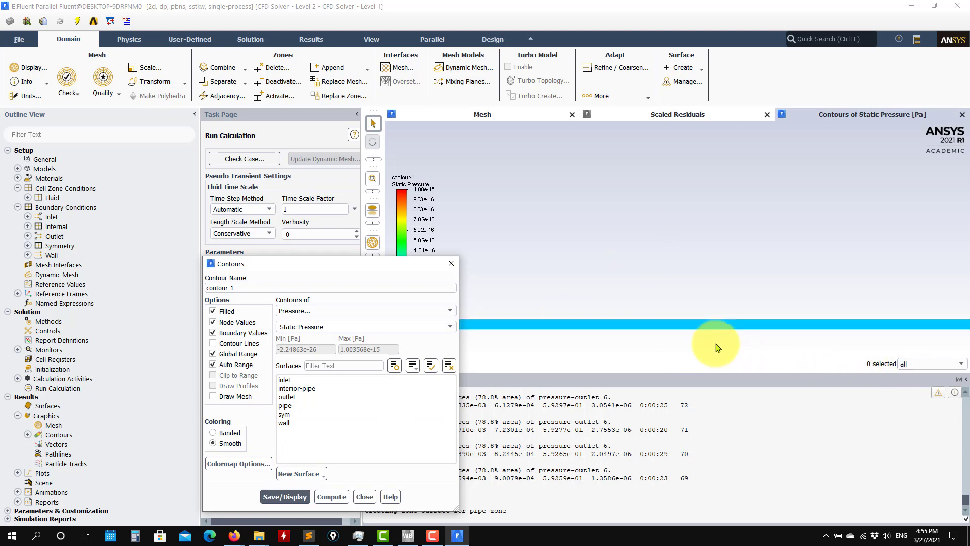
click(365, 496)
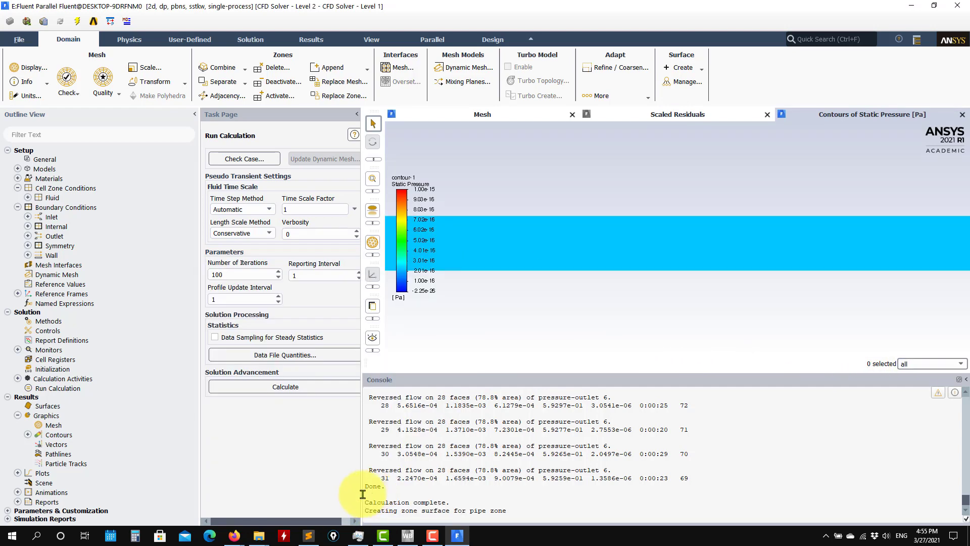
In File Explorer, copy the settings file SYS.set from the project's dp0\FLU\Fluent folder.
mouse_move(259, 534)
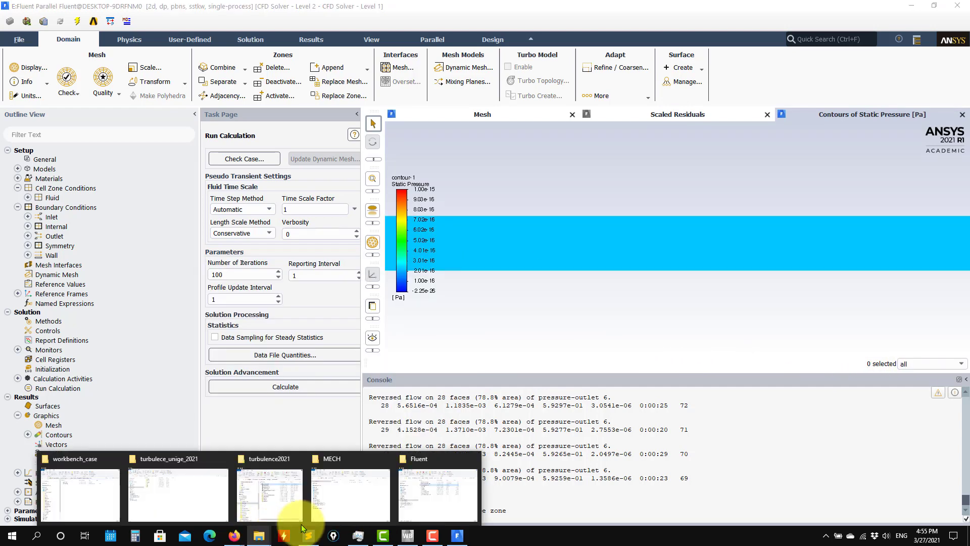
click(348, 498)
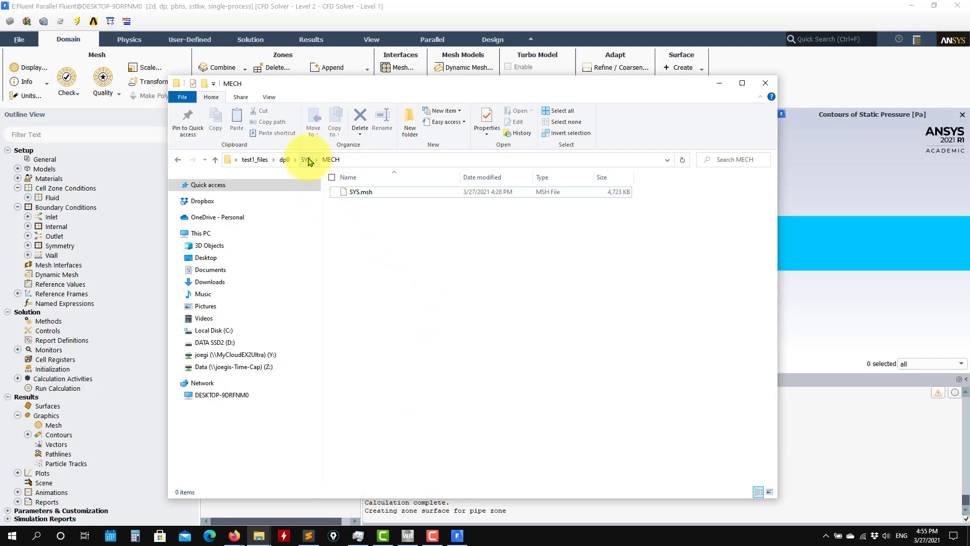
click(306, 159)
click(284, 159)
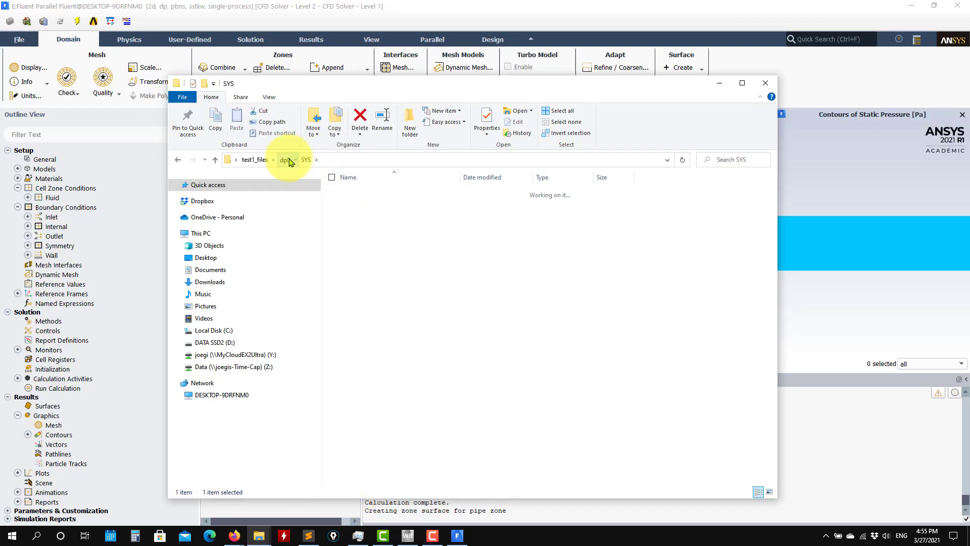
double_click(356, 191)
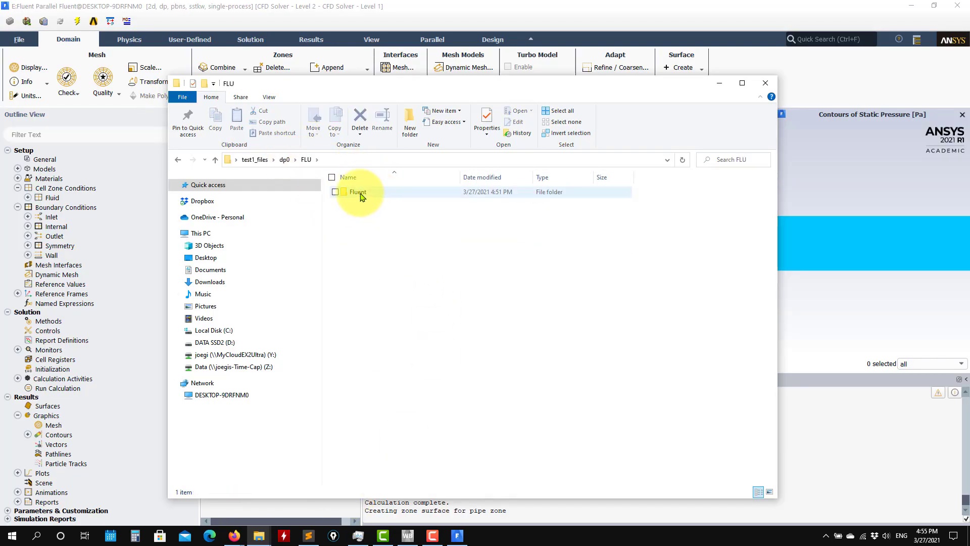
double_click(359, 191)
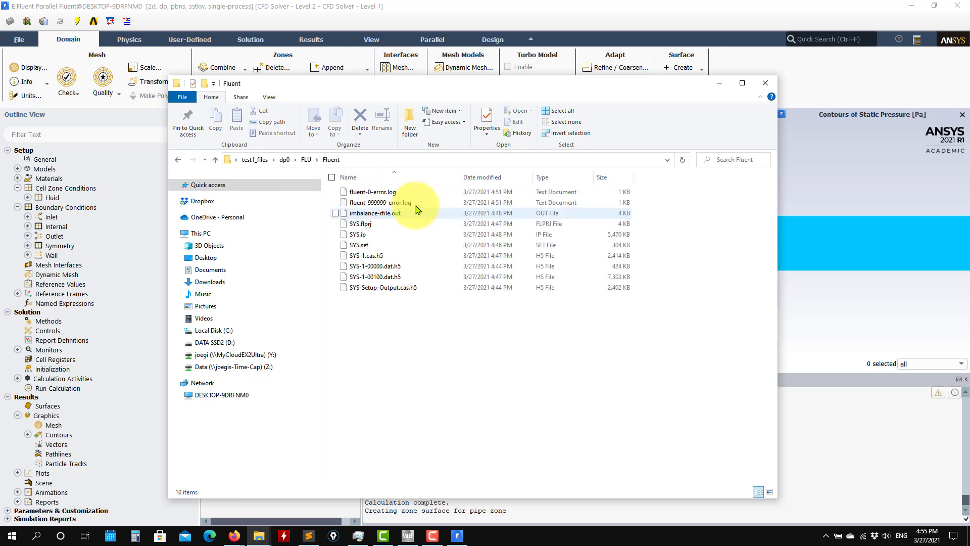
click(364, 244)
right_click(361, 242)
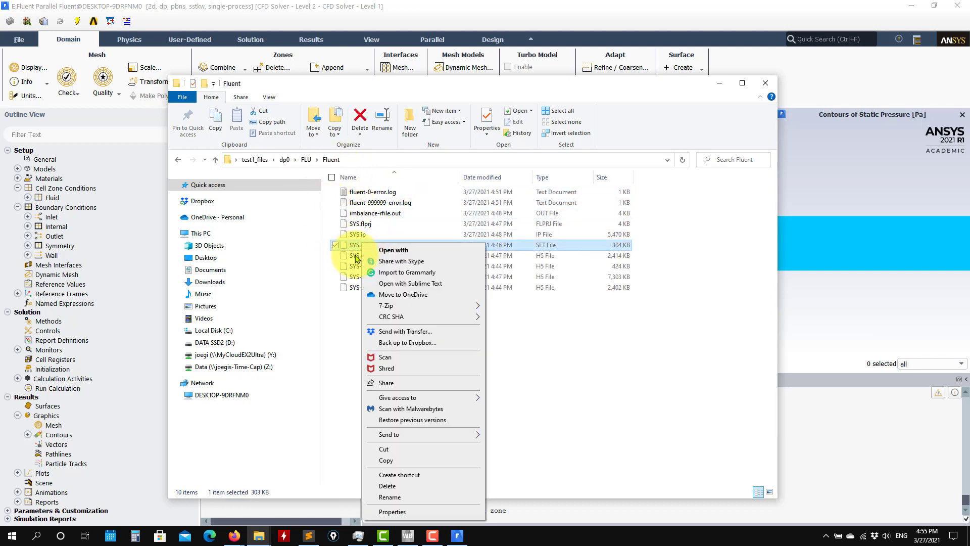
click(410, 461)
Paste the copied SYS.set into the project's dp0\FLU-1\Fluent folder.
click(215, 160)
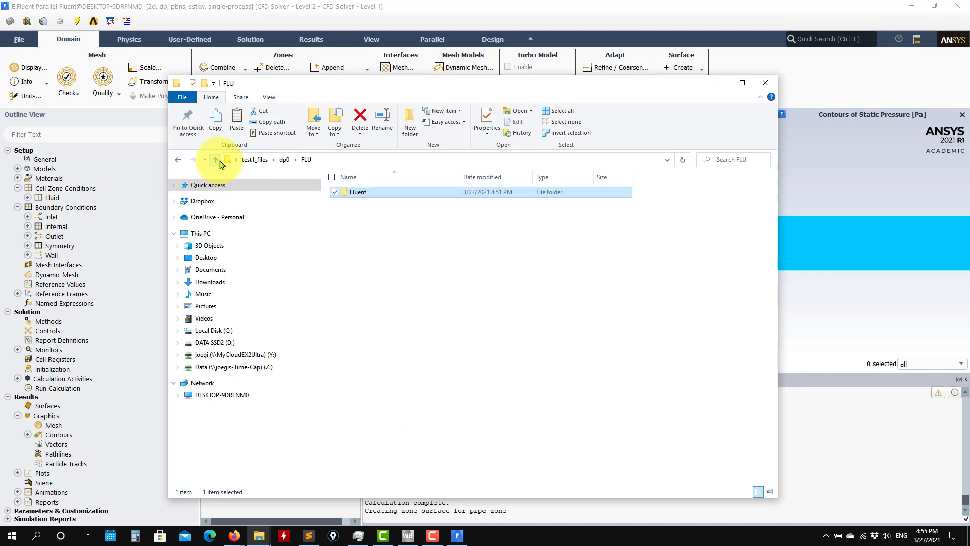
double_click(357, 202)
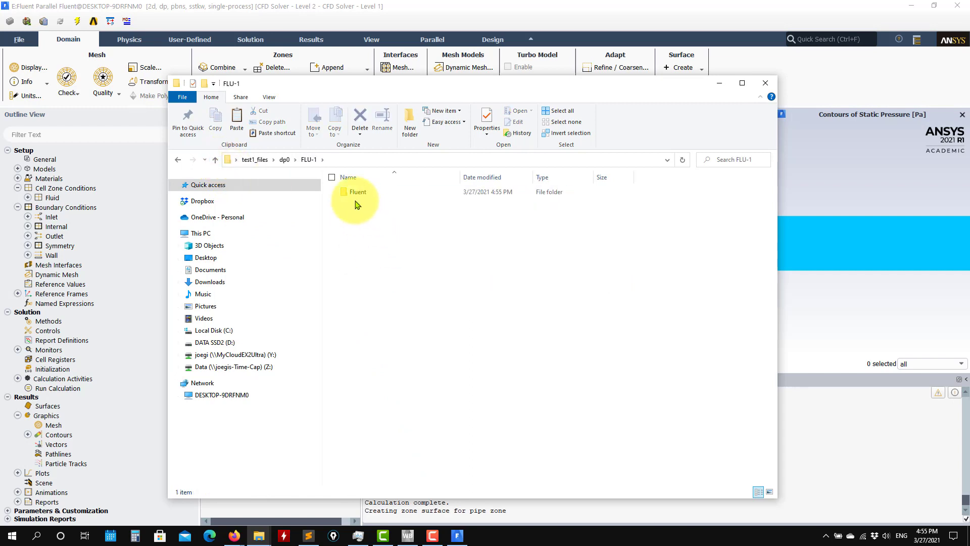
right_click(382, 226)
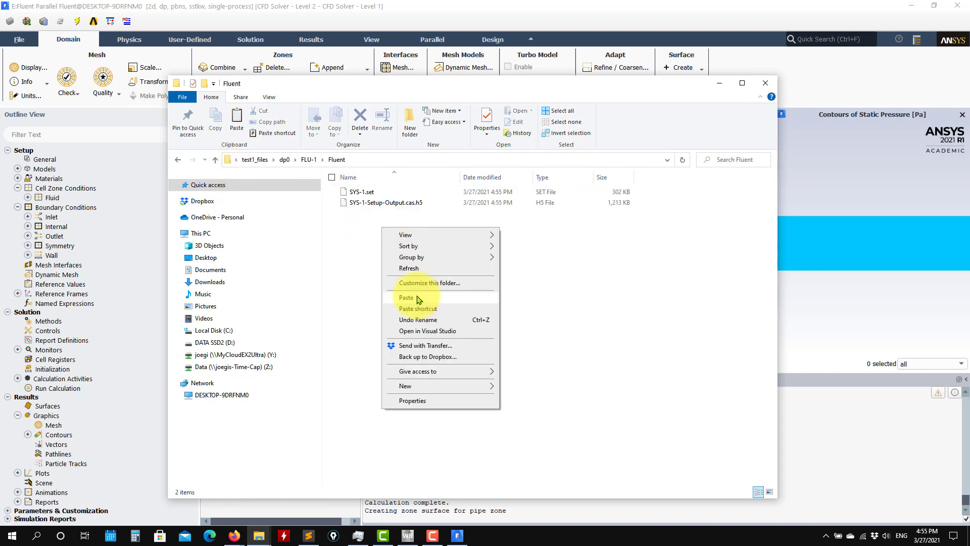
click(418, 296)
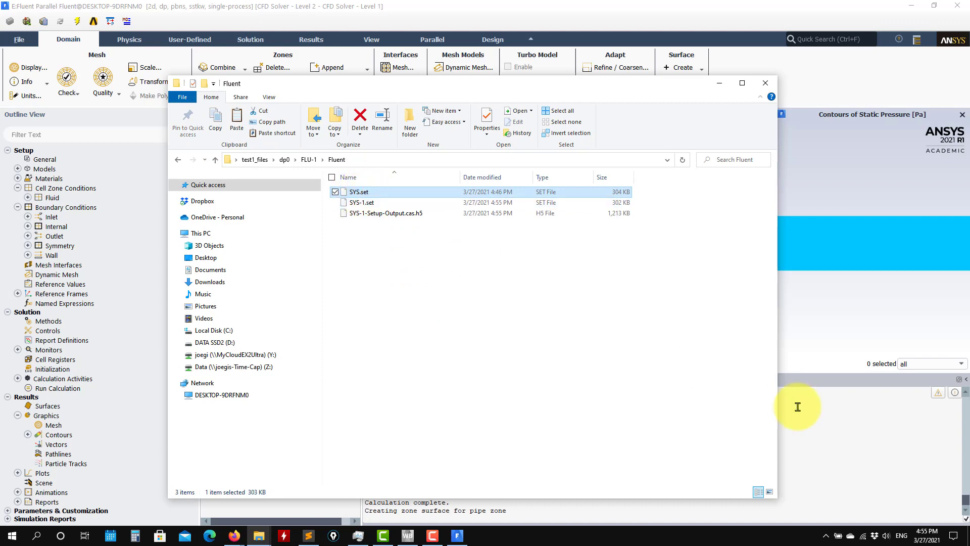
Back in Fluent, enter the file text menu and load SYS.set with read-settings.
click(785, 409)
text(file)
key(Return)
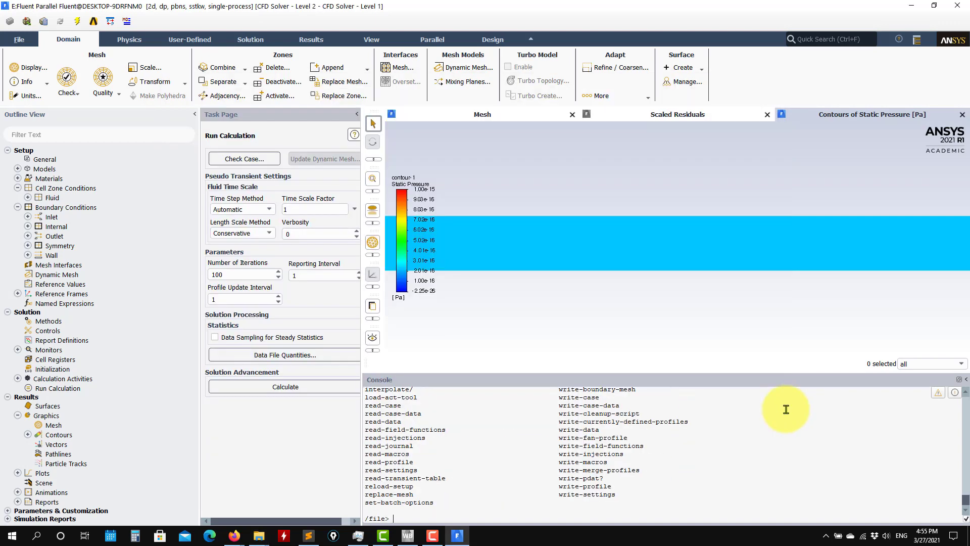
text(read-set)
key(Return)
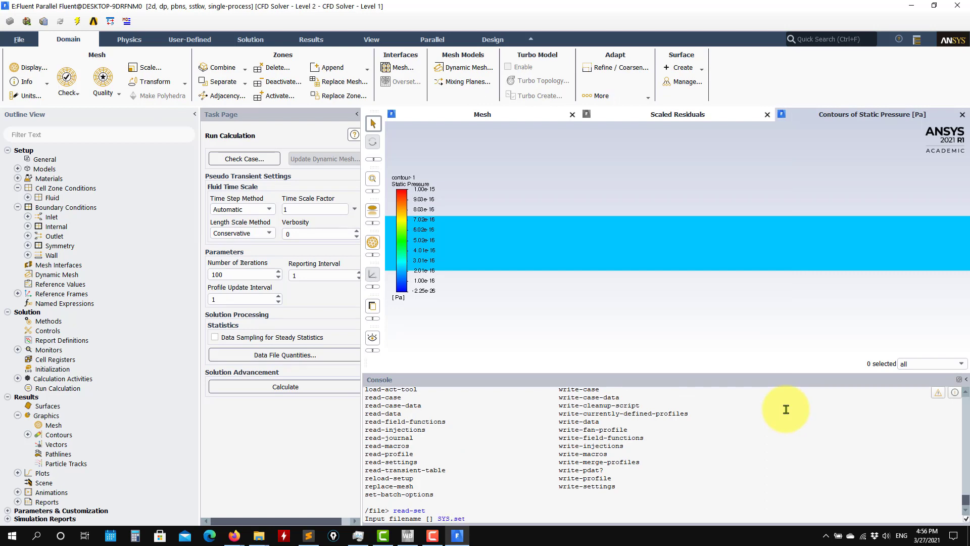
text(SYS.set)
key(Return)
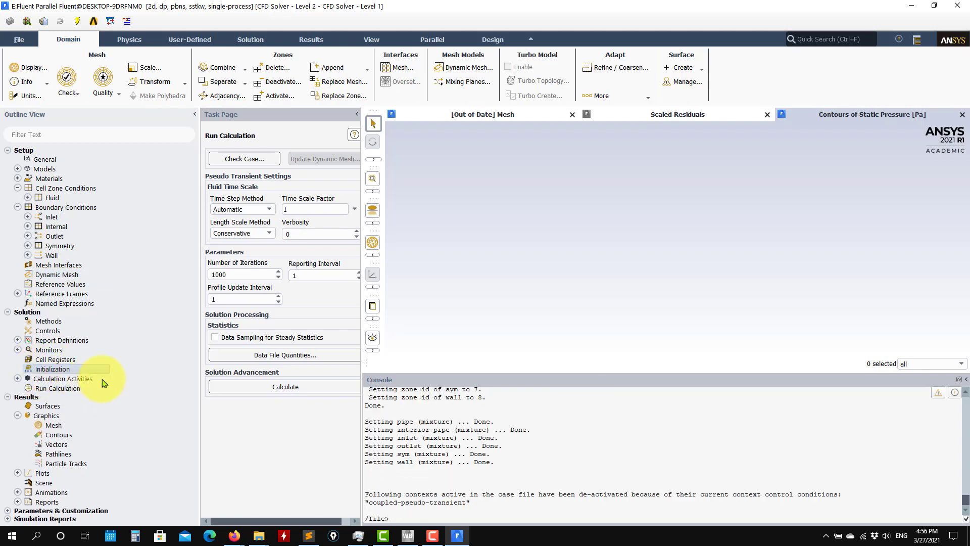
Initialize the solution with standard initialization, discarding the unsaved data, and start the 1000-iteration calculation.
click(232, 401)
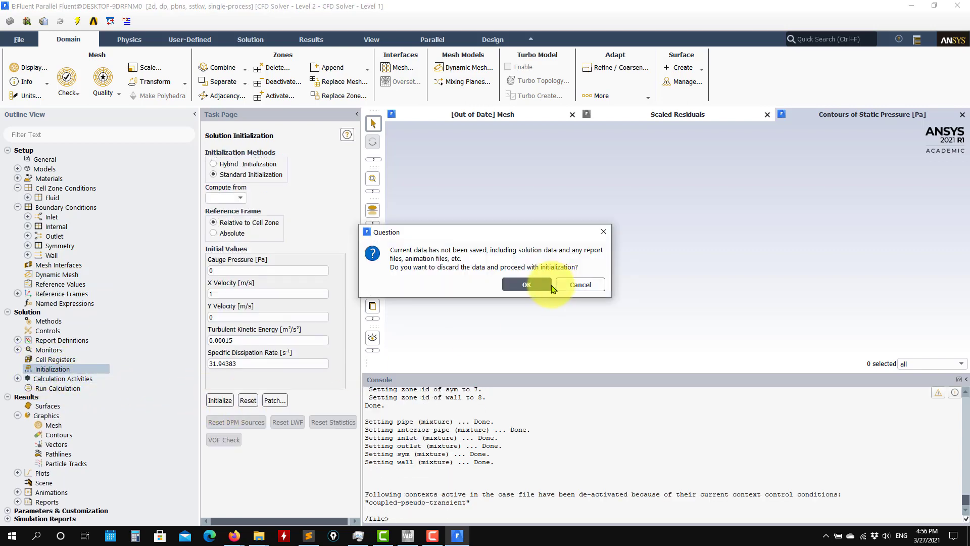
click(524, 283)
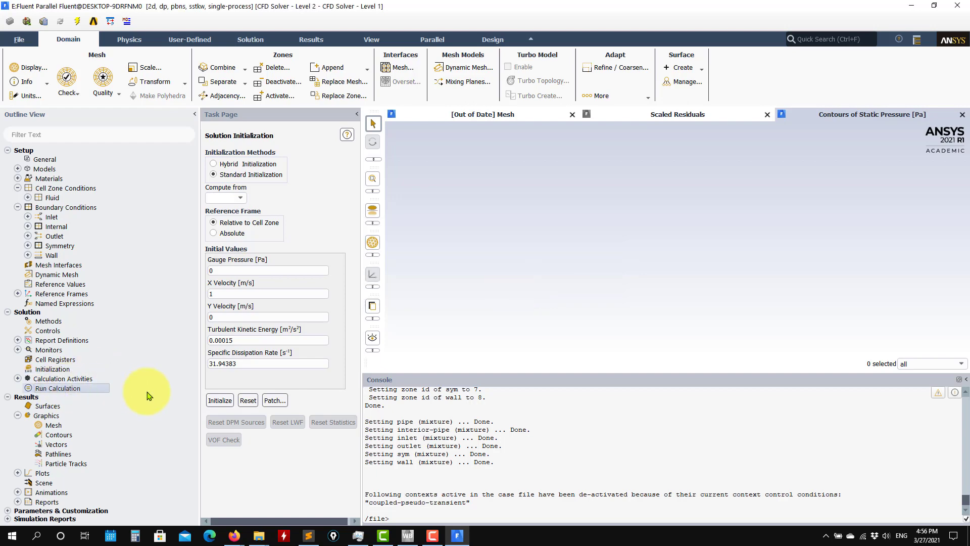
click(258, 388)
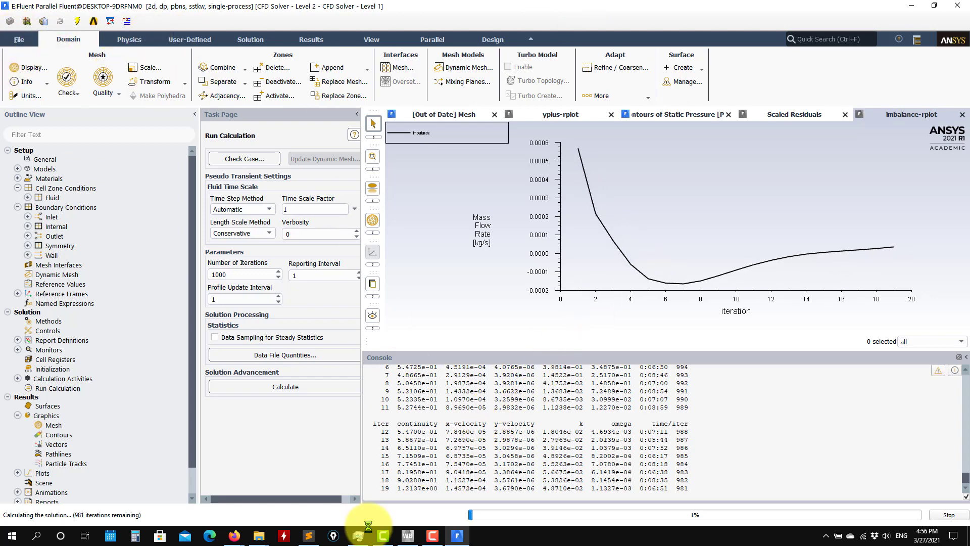
Switch to Workbench, find the first Fluent system's SYS.set in the project files and open its containing folder.
click(410, 540)
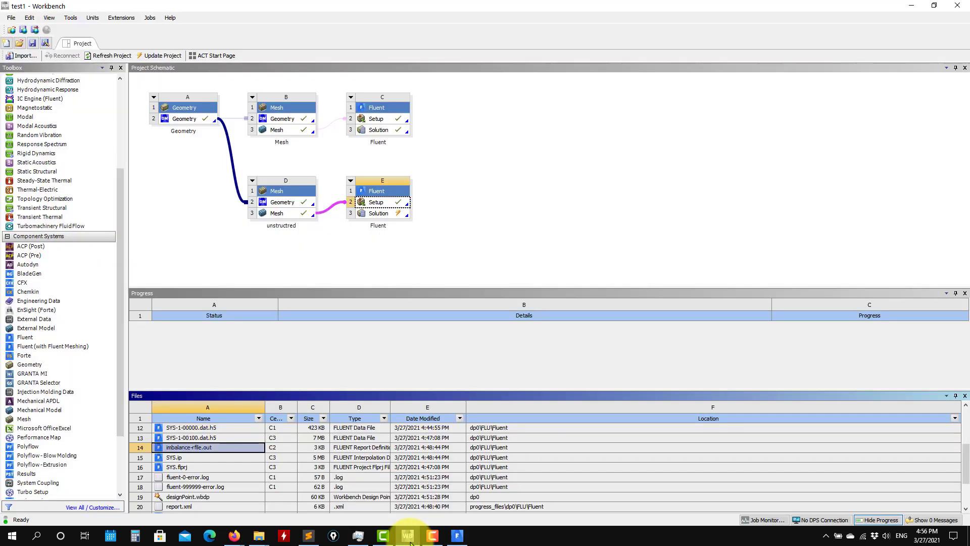
scroll(192, 462, up, 2)
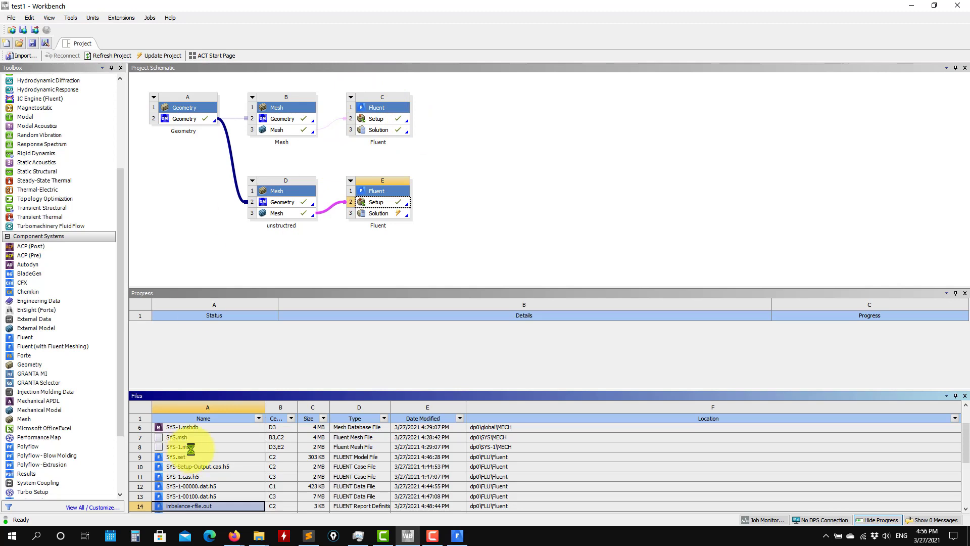
click(217, 467)
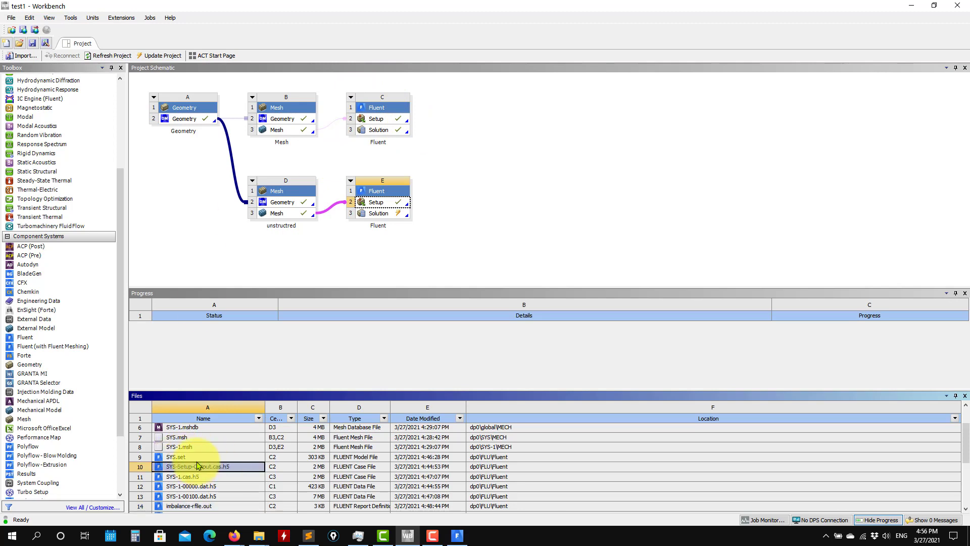
click(181, 456)
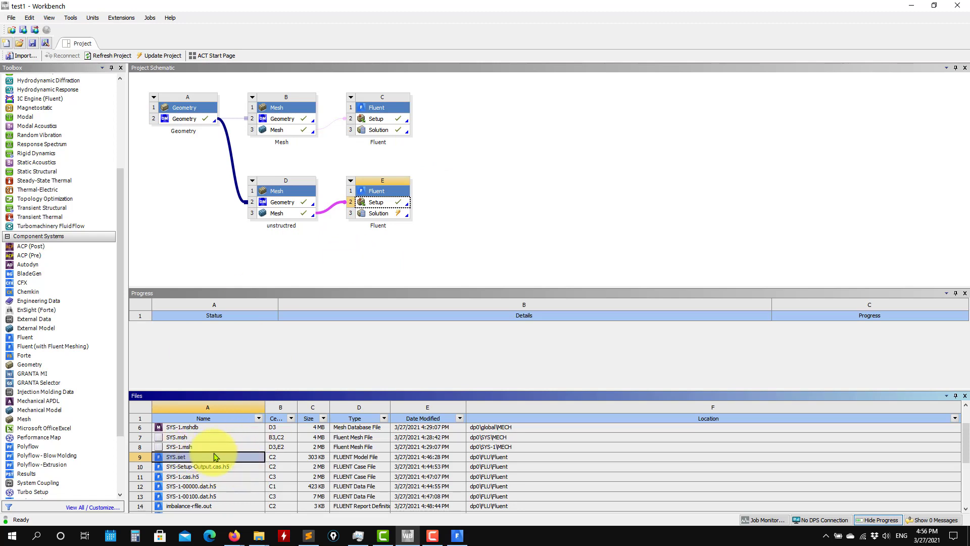
right_click(241, 461)
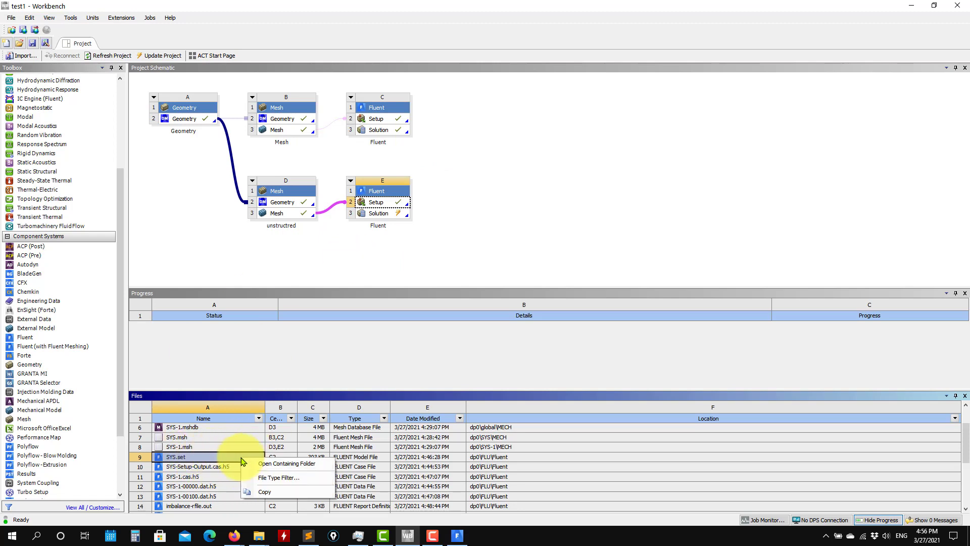
click(302, 464)
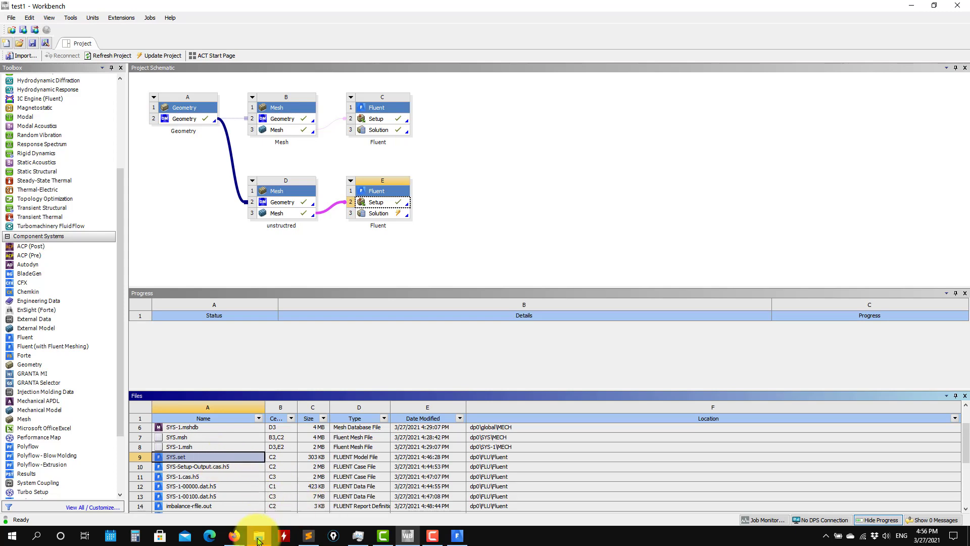
Bring up the dp0\FLU\Fluent folder window beside the project files list and copy SYS.set.
mouse_move(258, 538)
click(444, 482)
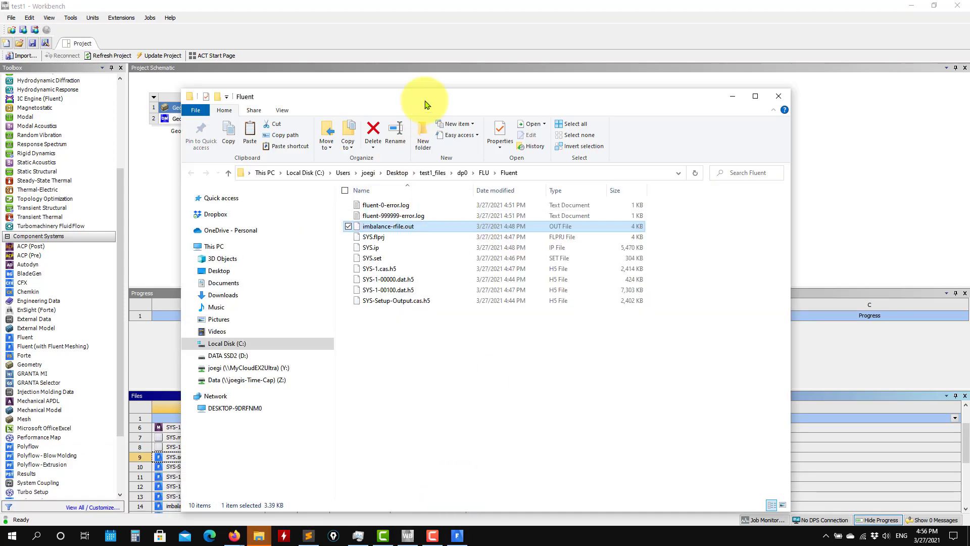
drag(424, 104, 660, 65)
click(611, 219)
right_click(614, 220)
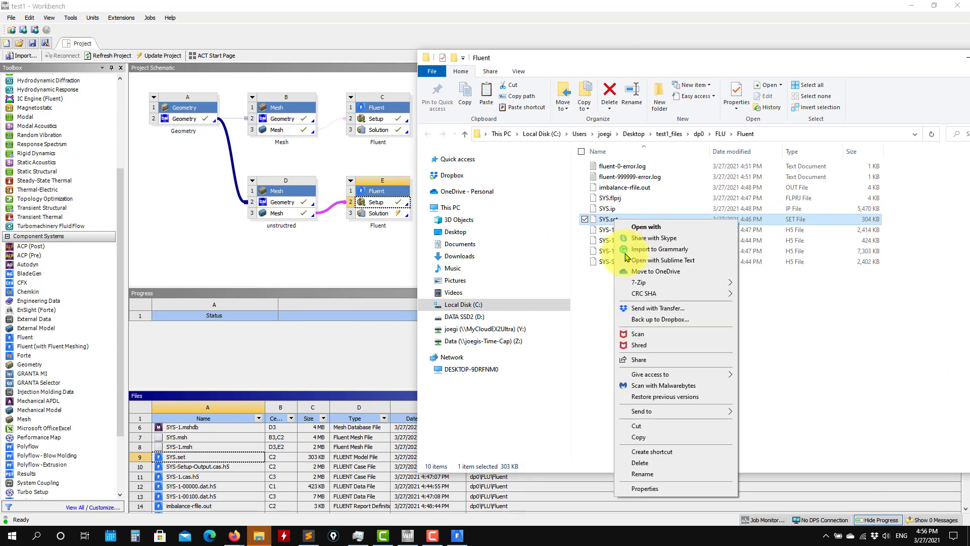
click(638, 436)
Examine the unstructured case's files in the project files list and in the dp0\FLU-1\Fluent folder.
scroll(202, 457, down, 4)
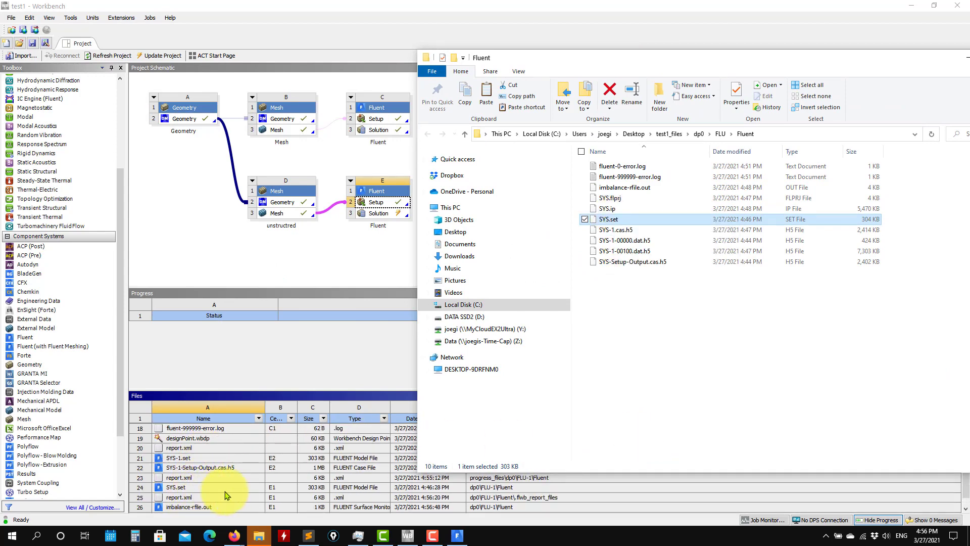
scroll(218, 499, down, 1)
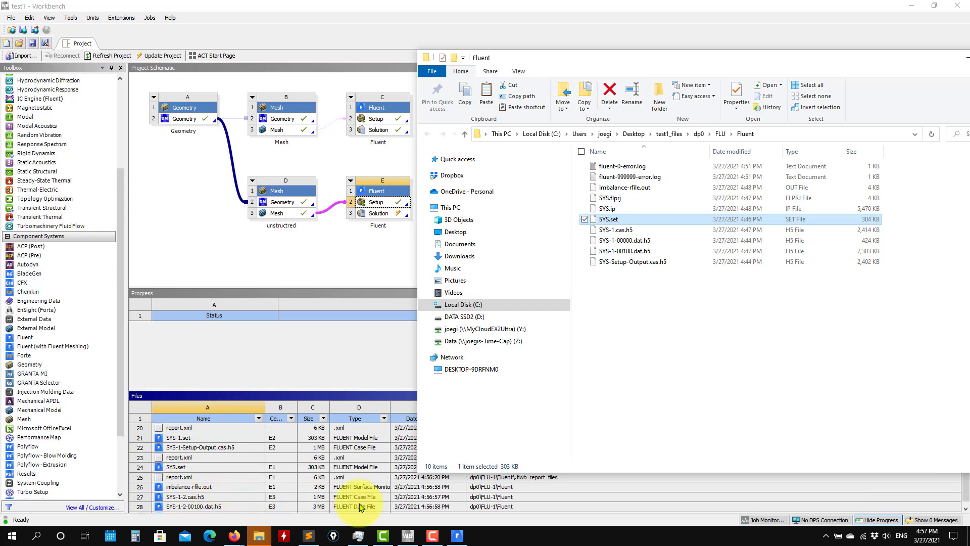
scroll(338, 478, up, 3)
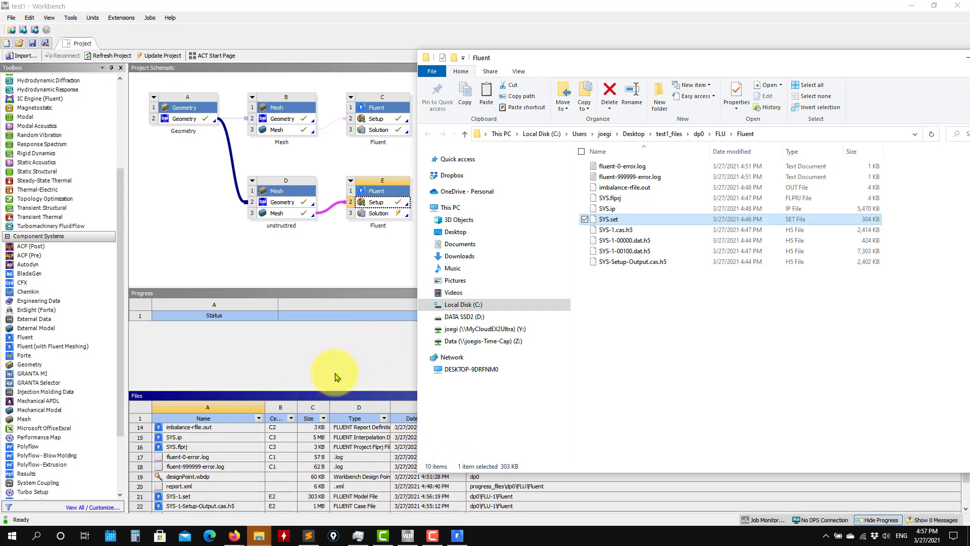
click(465, 133)
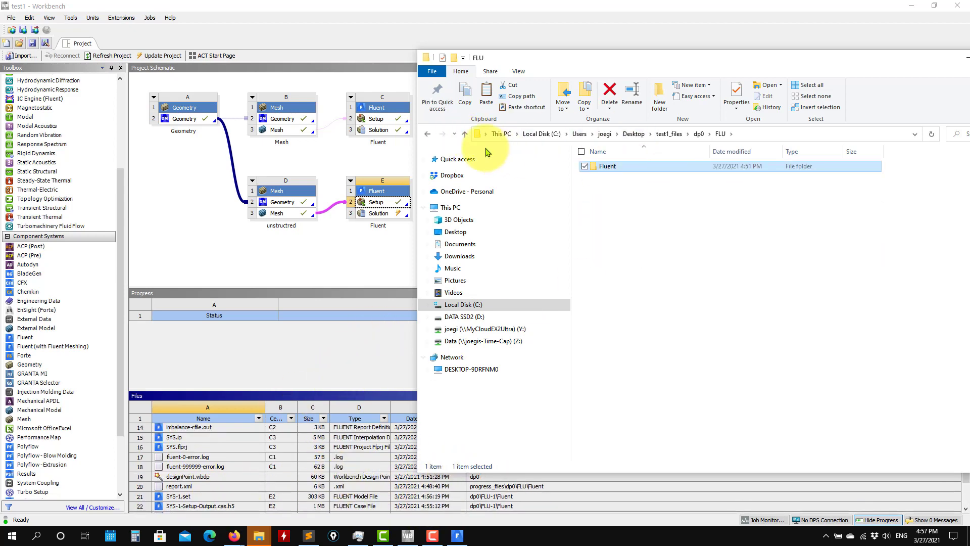
click(464, 134)
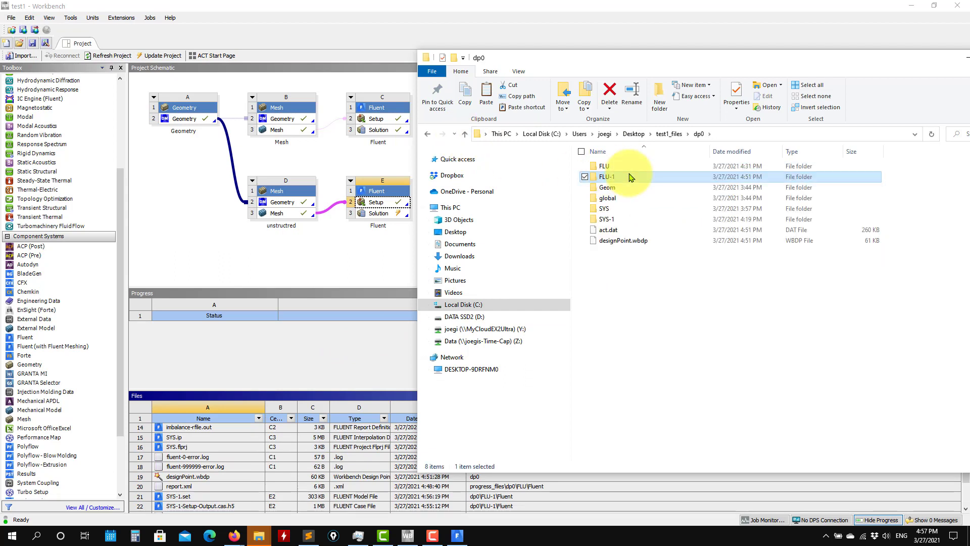
double_click(610, 176)
double_click(611, 169)
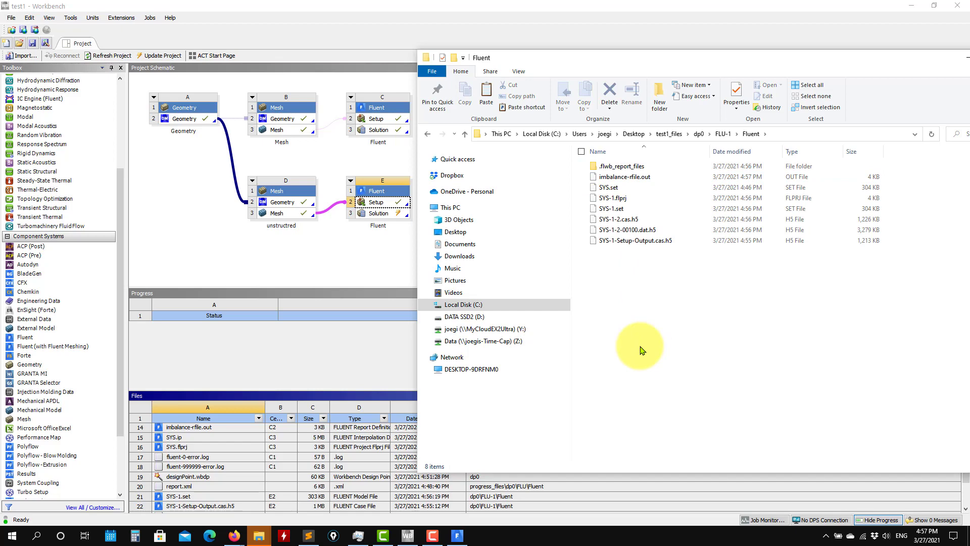
drag(779, 58, 439, 60)
click(651, 64)
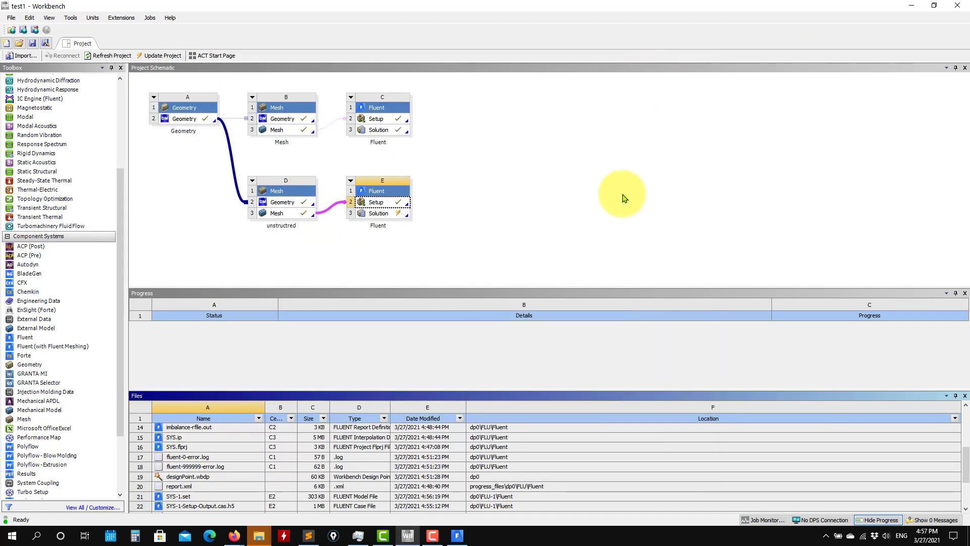
Return to Fluent and monitor the scaled residuals, y-plus and mass imbalance plots while the calculation runs.
click(913, 5)
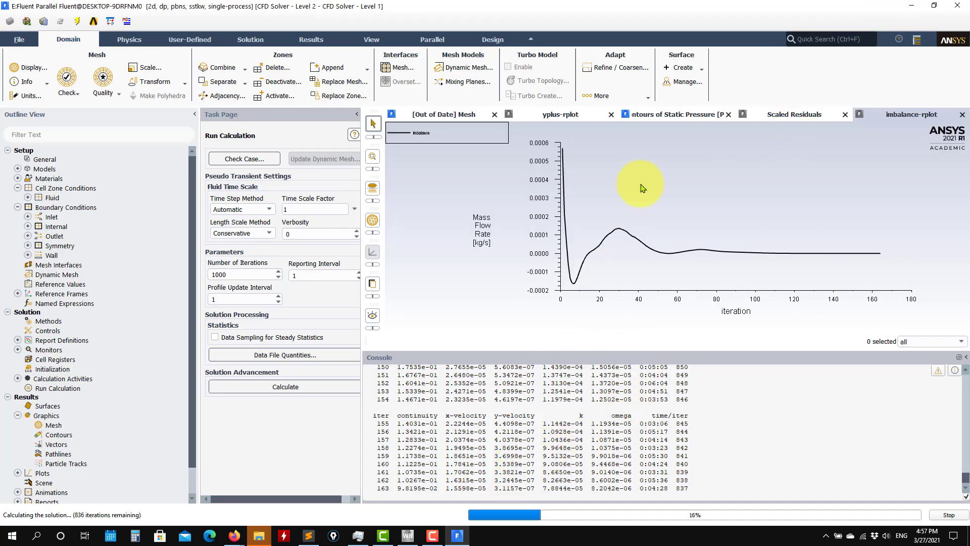
click(780, 114)
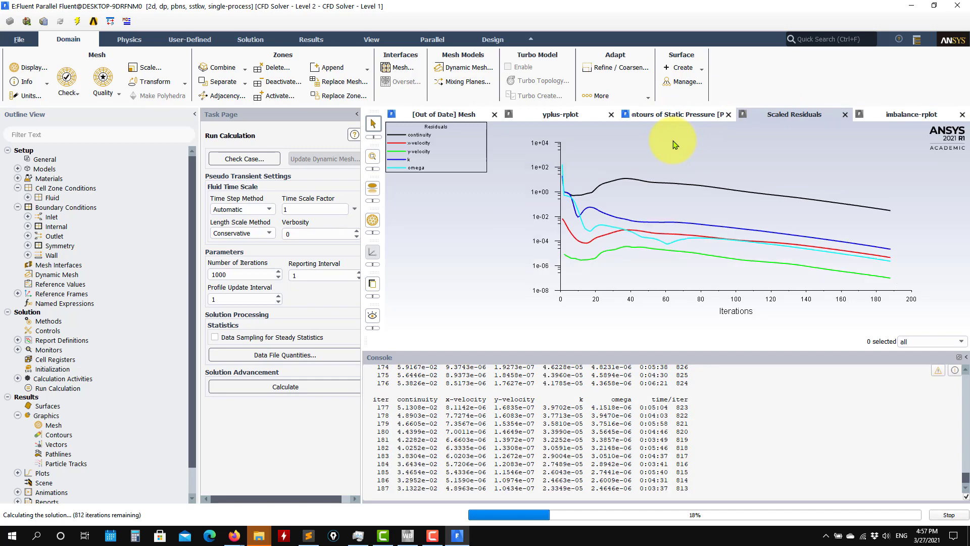
click(656, 115)
click(564, 117)
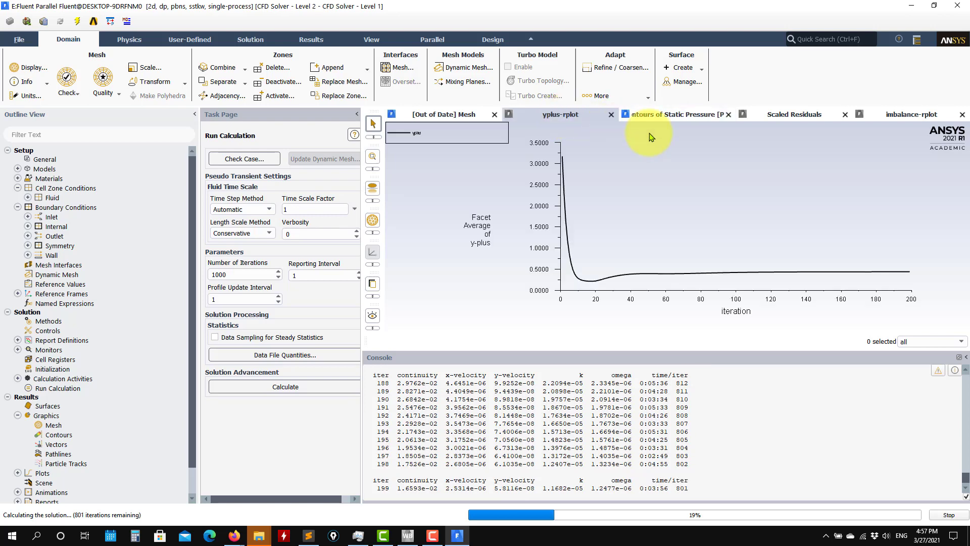
click(796, 114)
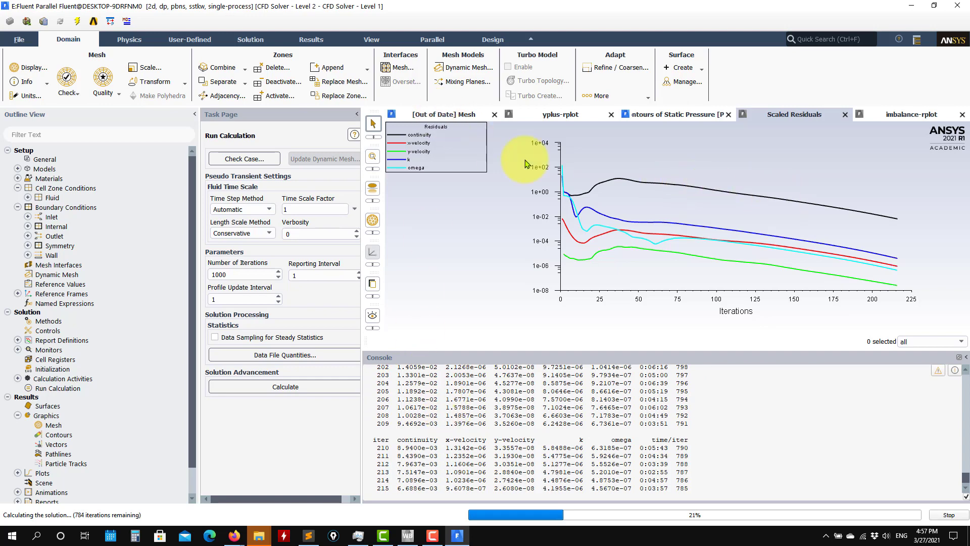
click(454, 116)
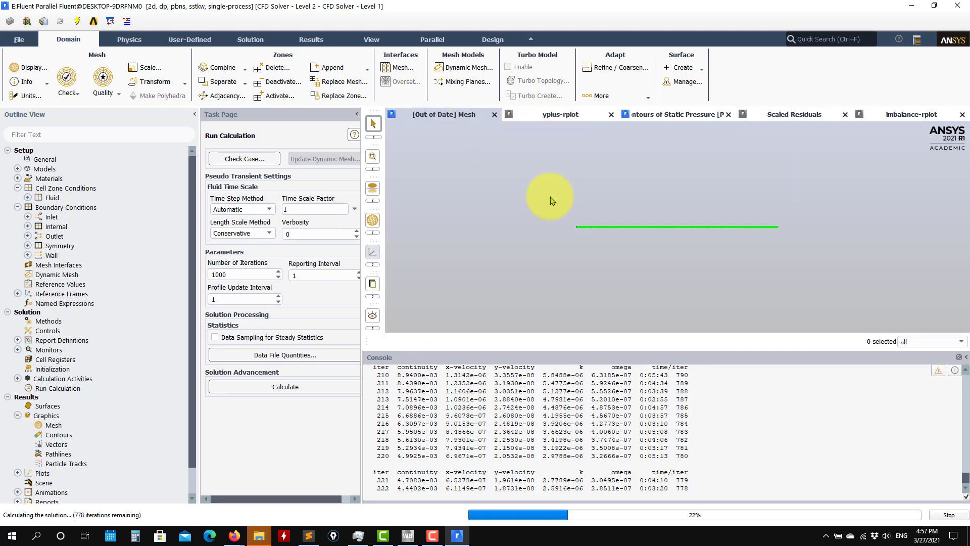
click(553, 116)
click(791, 116)
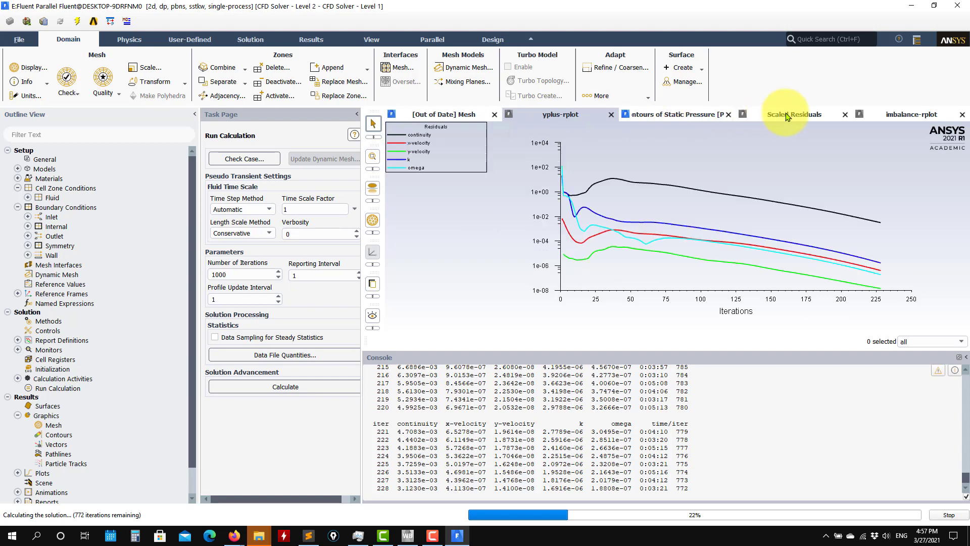
click(906, 115)
click(772, 117)
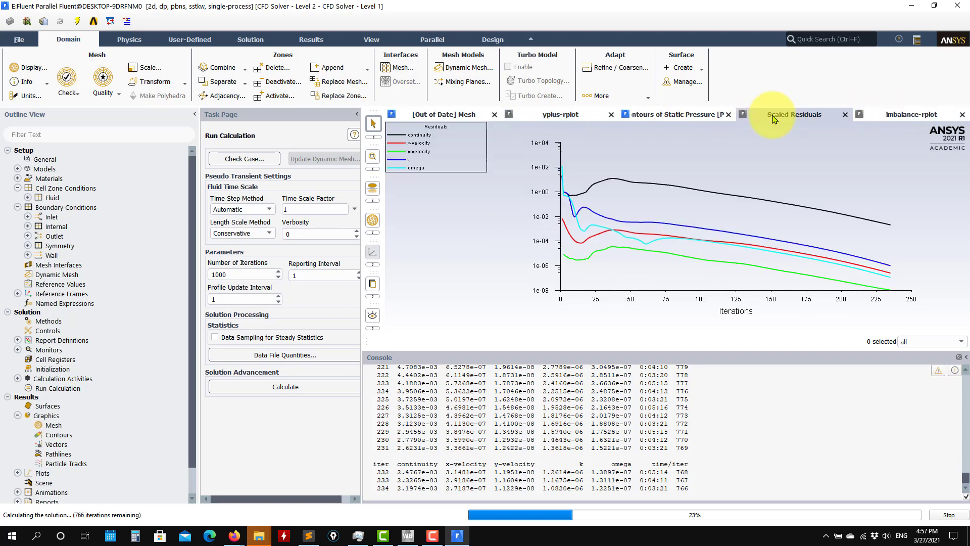
click(556, 117)
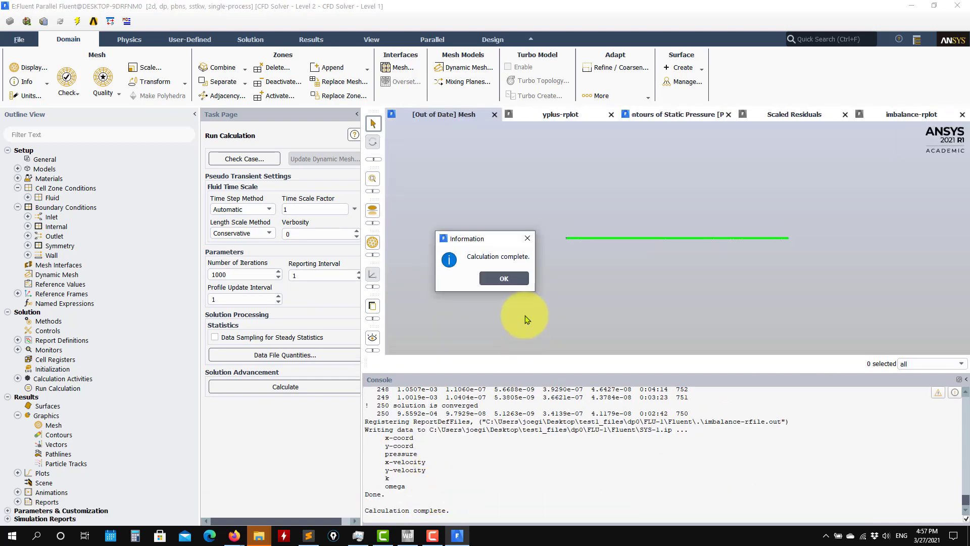
Acknowledge the completed calculation and display filled static pressure contours as contour-1.
click(503, 278)
right_click(558, 227)
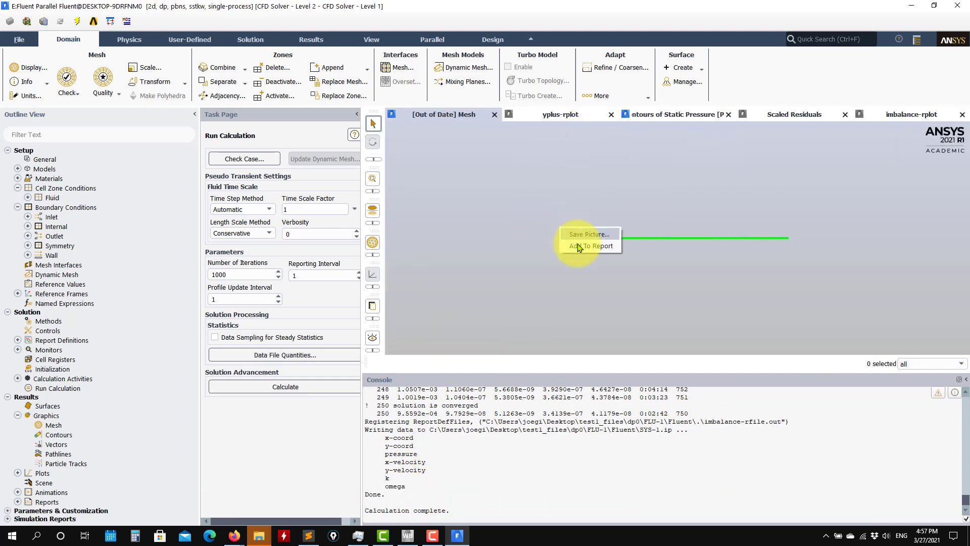
click(485, 267)
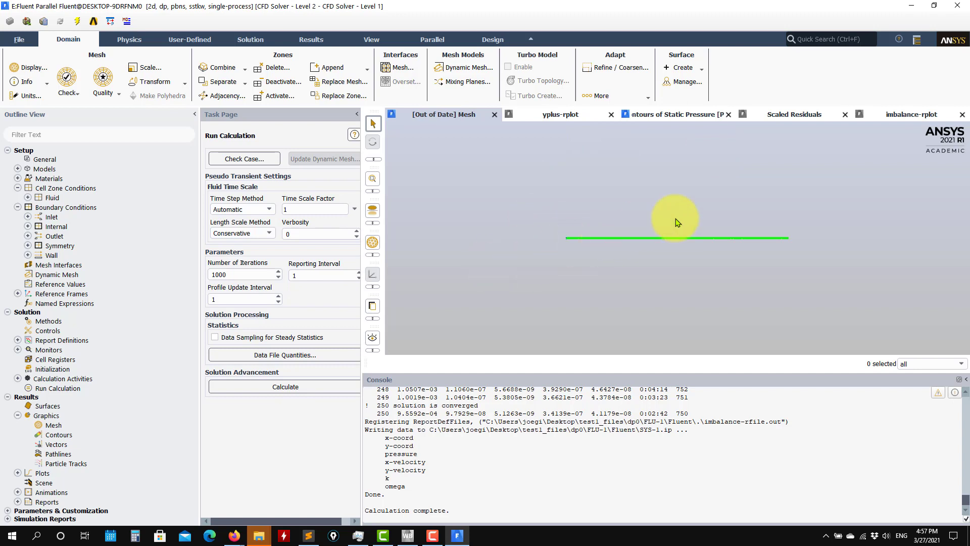
double_click(56, 437)
click(274, 496)
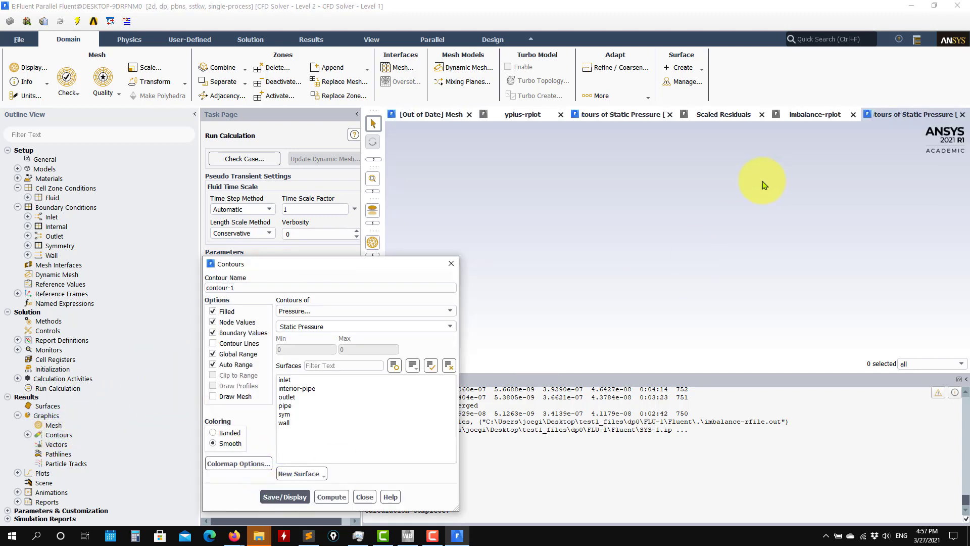
Display contour-1 as velocity magnitude contours and inspect the end of the pipe with the Contours dialog closed.
click(423, 312)
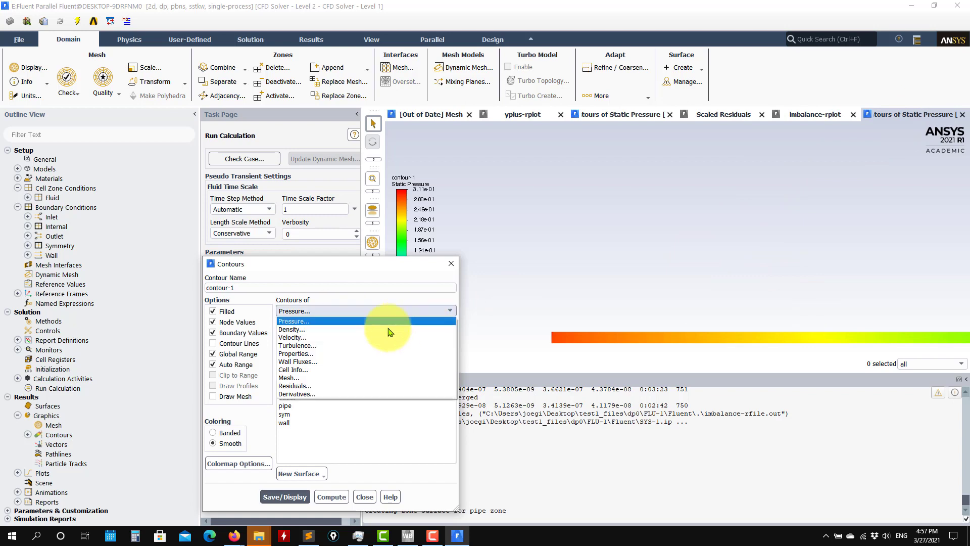
click(340, 336)
click(285, 496)
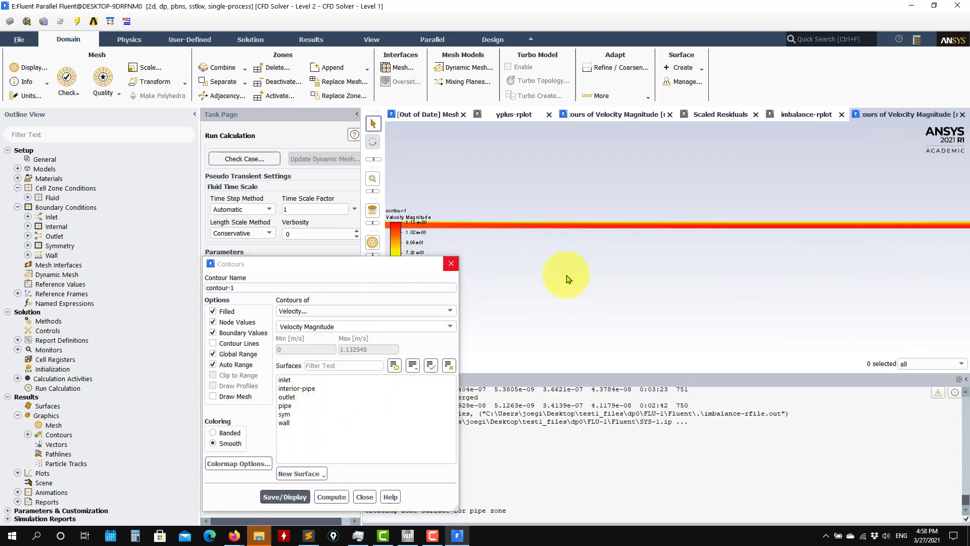
scroll(828, 251, up, 3)
drag(781, 252, 670, 272)
scroll(783, 212, up, 4)
scroll(778, 252, up, 3)
scroll(780, 253, down, 5)
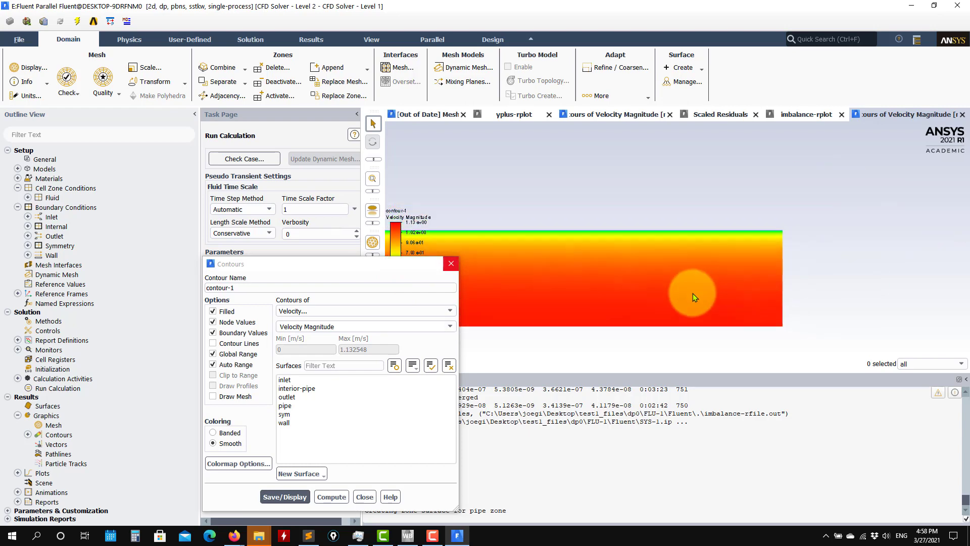
click(365, 496)
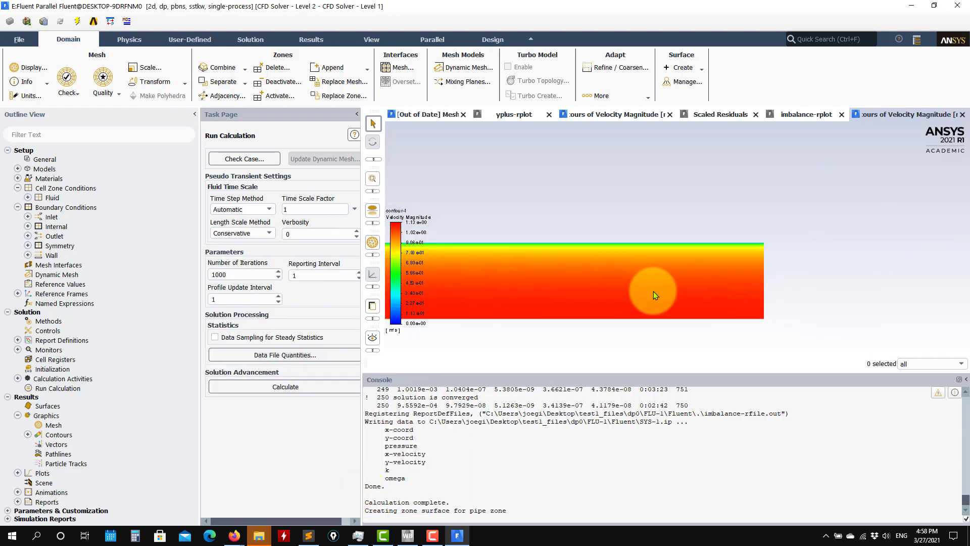
scroll(653, 291, down, 1)
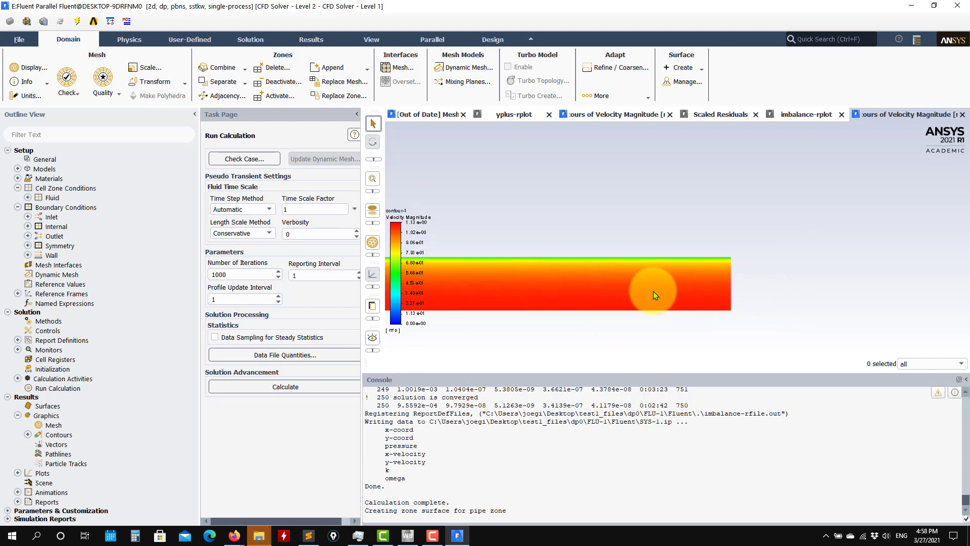
Close Fluent, using the settings changes for current and future calculations.
click(27, 44)
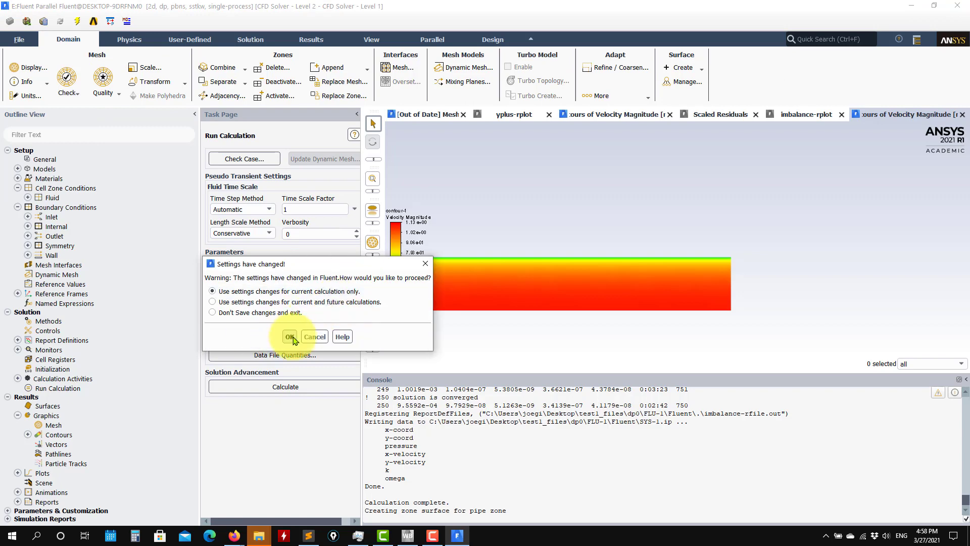
click(258, 301)
click(289, 335)
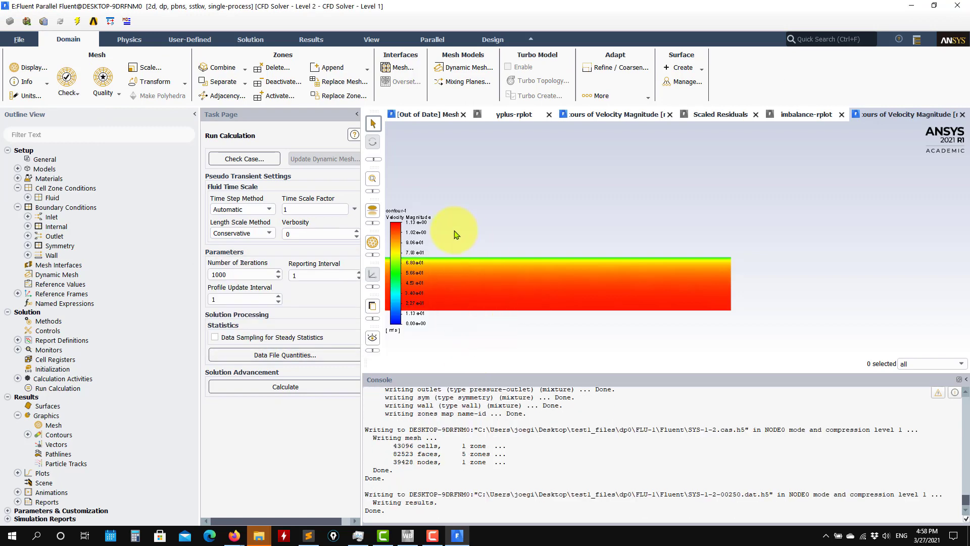
Close the three open Fluent folder windows and save the project in Workbench.
click(264, 536)
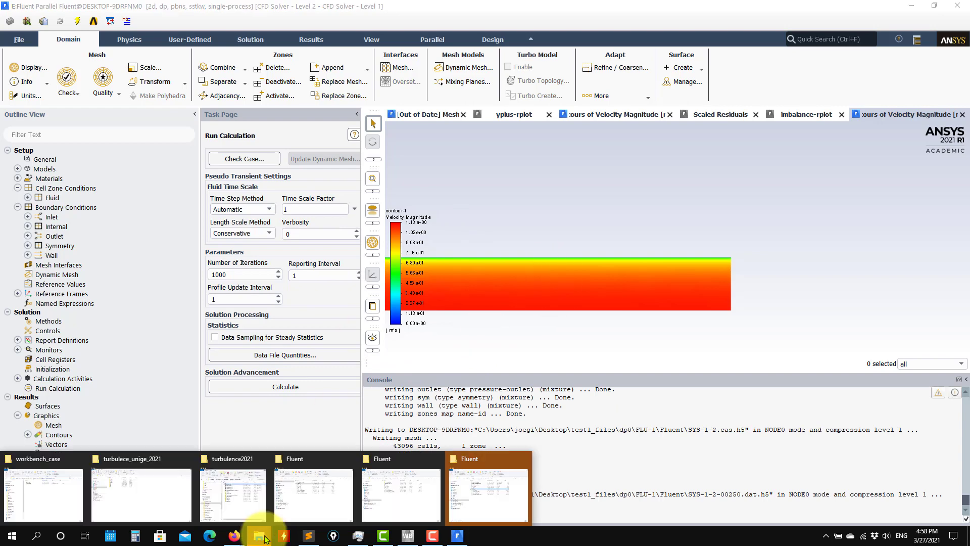
click(522, 460)
click(475, 462)
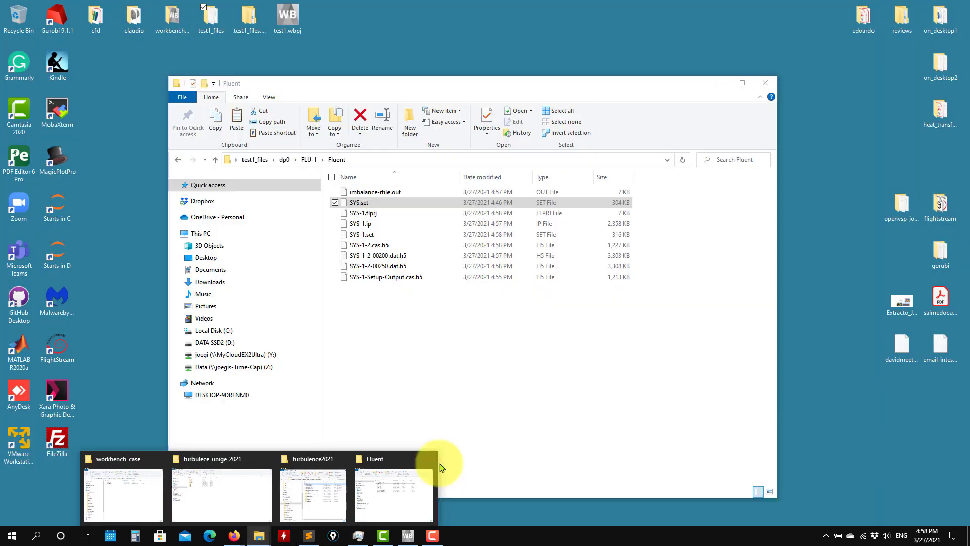
click(432, 459)
click(407, 535)
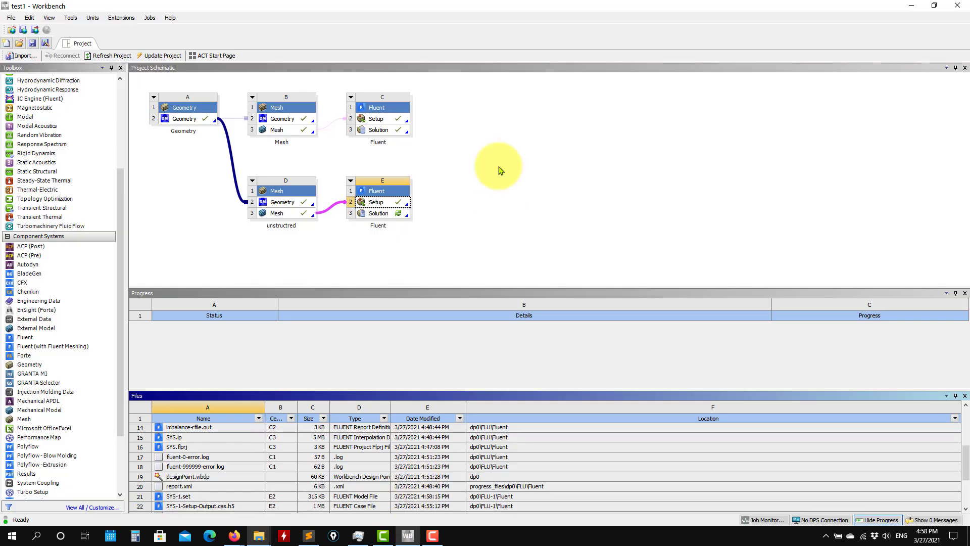
click(34, 44)
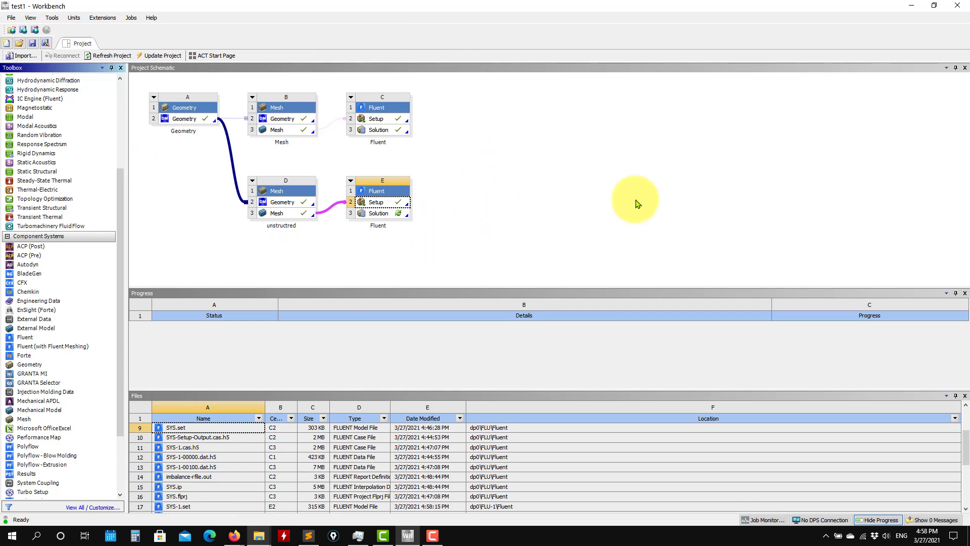
Minimize Workbench, browse from the desktop to test1_files\dp0\FLU\Fluent and select the SYS-1.cas.h5 case file.
click(260, 536)
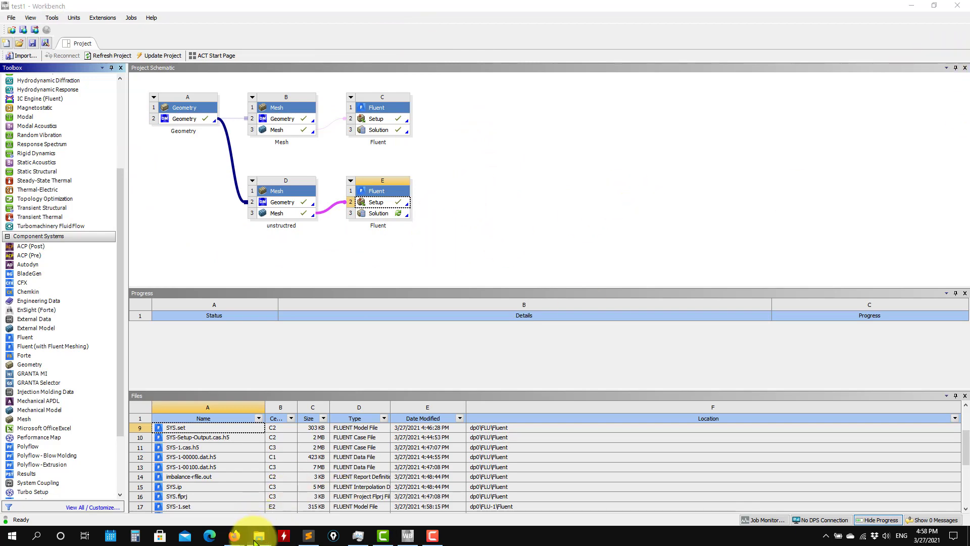
mouse_move(279, 508)
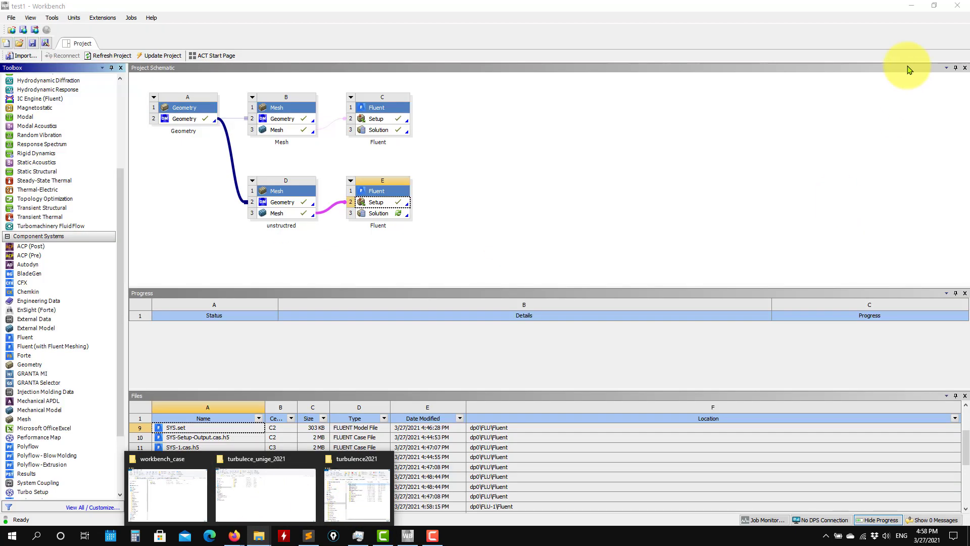
click(912, 6)
double_click(214, 29)
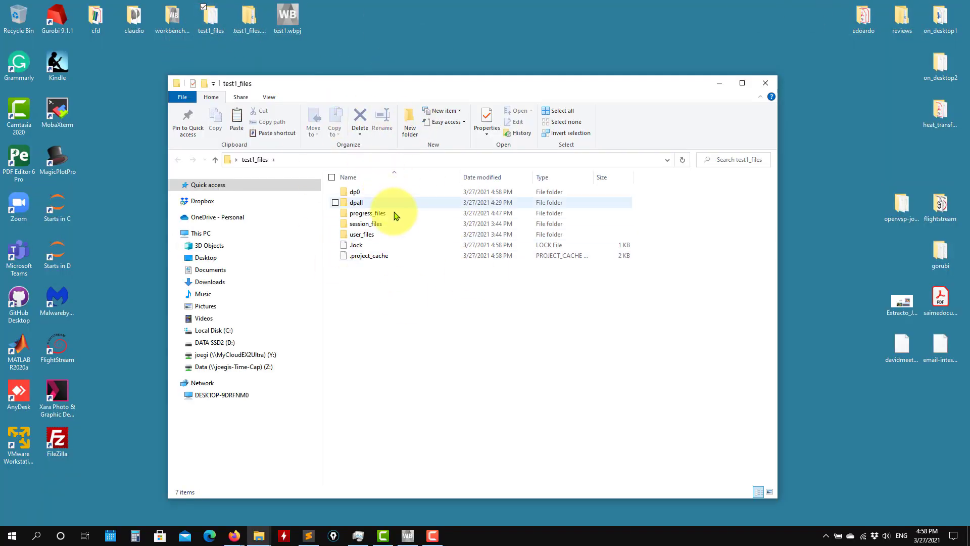
double_click(366, 191)
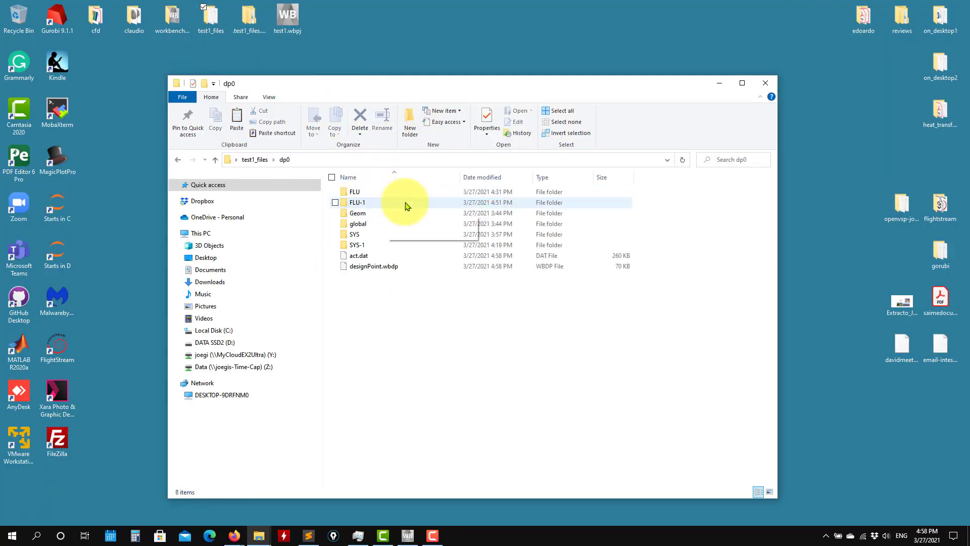
double_click(368, 194)
click(355, 197)
double_click(354, 197)
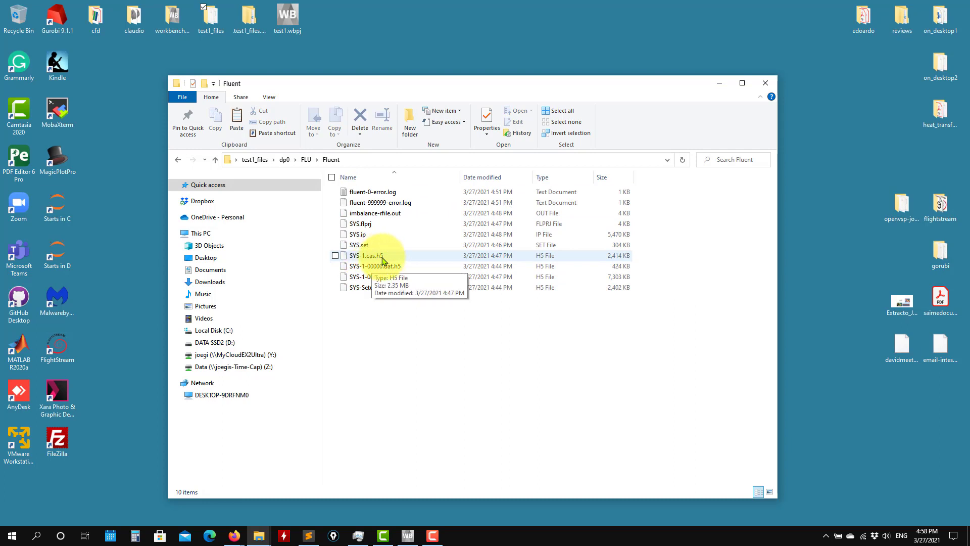
click(353, 255)
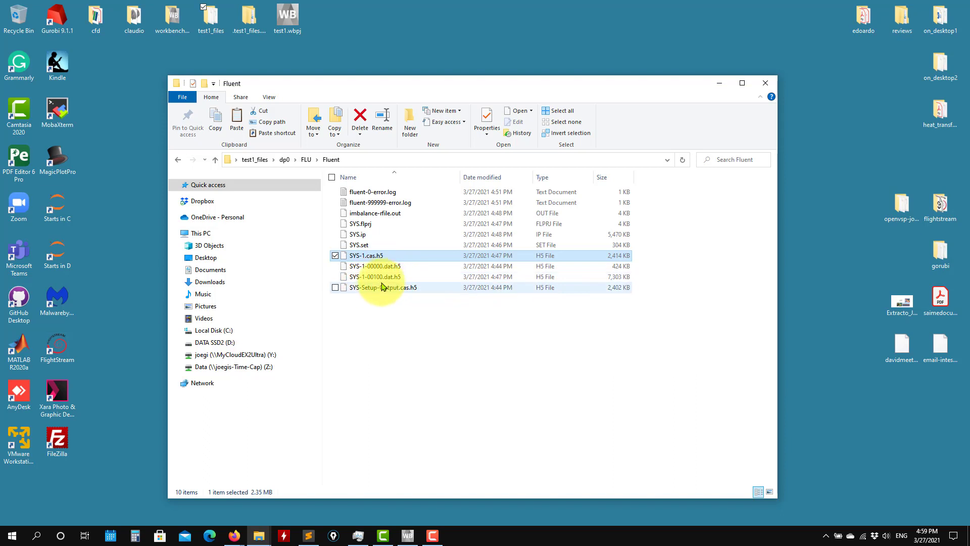
Look up the SYS.msh mesh file in dp0\SYS\MECH and return to the dp0\FLU\Fluent folder.
click(215, 160)
click(215, 160)
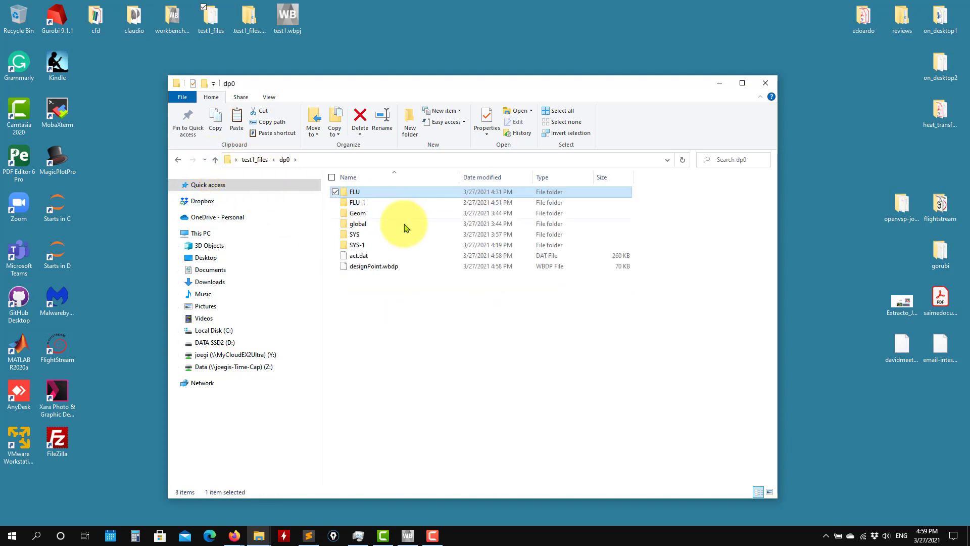
double_click(367, 195)
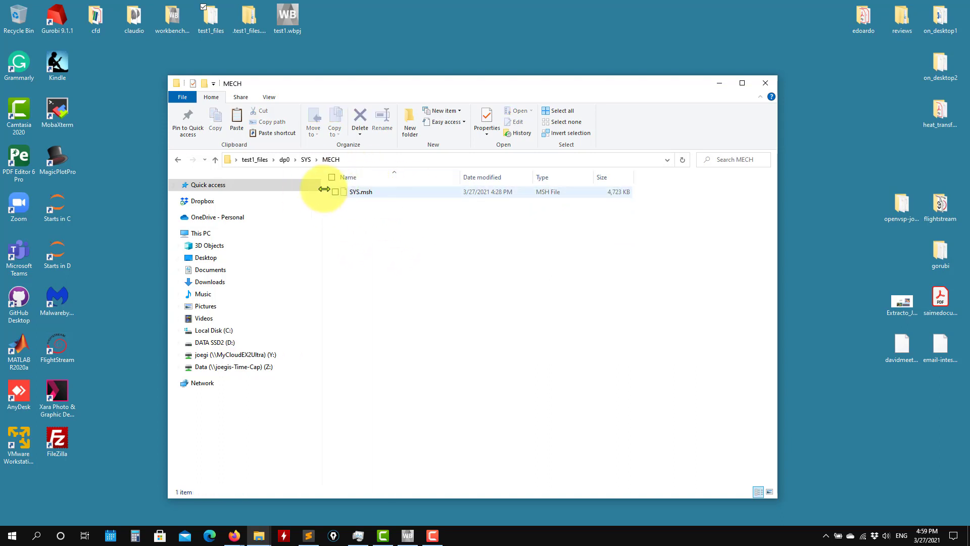
click(215, 160)
click(216, 159)
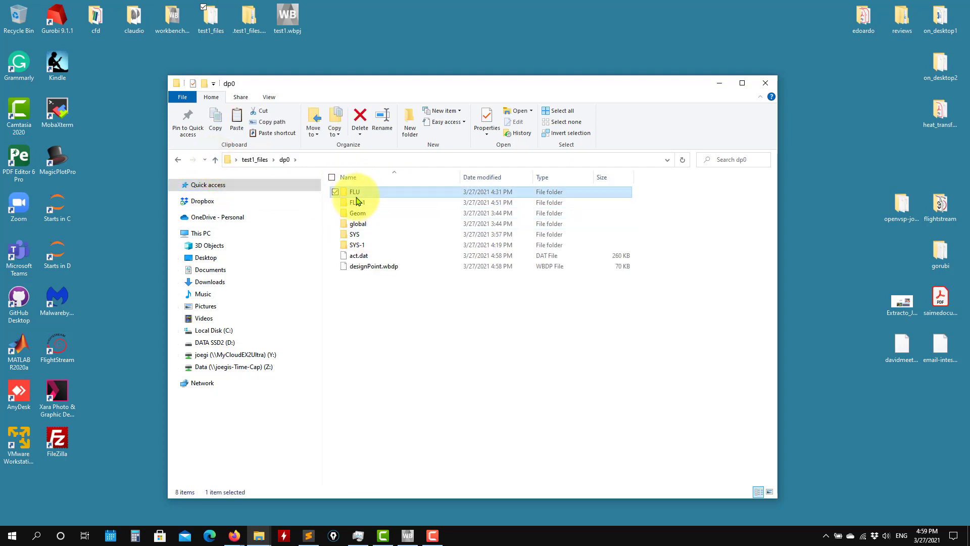
double_click(359, 193)
double_click(359, 194)
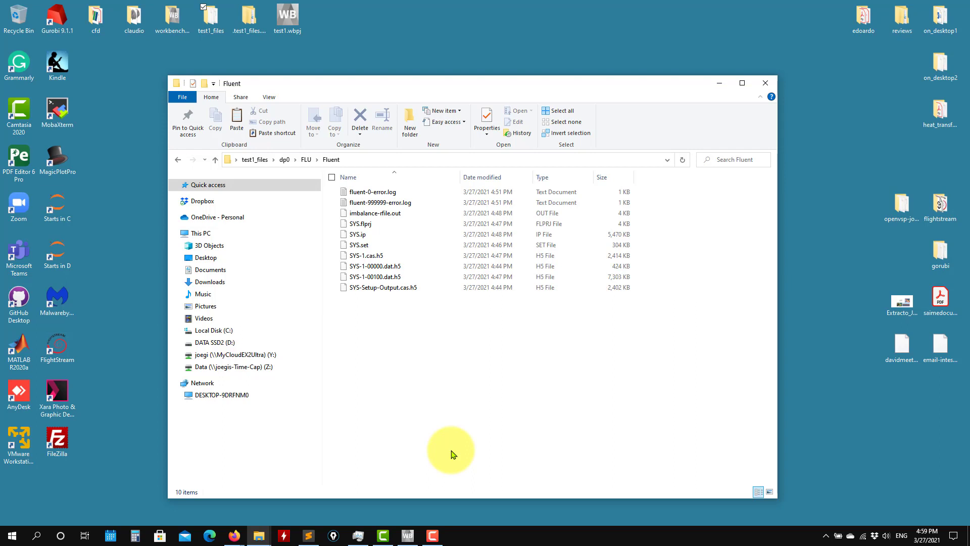
Switch to Firefox and examine the Post-processing slide with the y-plus plots in case_presentation.pdf.
click(233, 534)
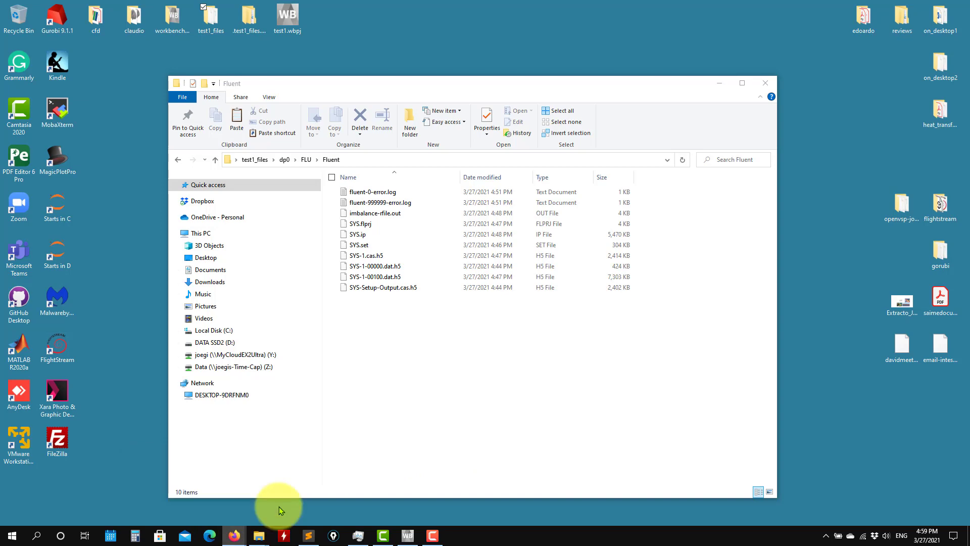
scroll(298, 368, down, 15)
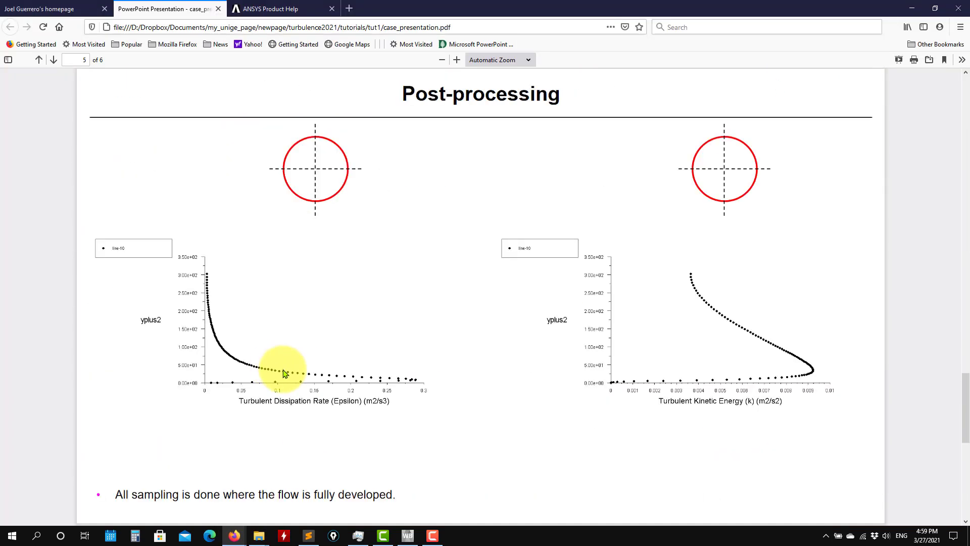